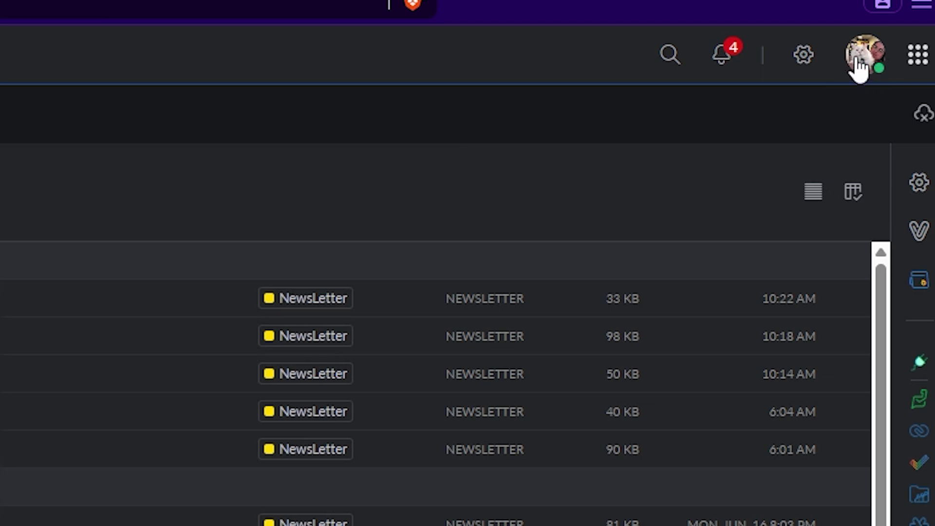
# Open the organization's Admin Console from the Zoho Mail profile panel.
pyautogui.click(860, 66)
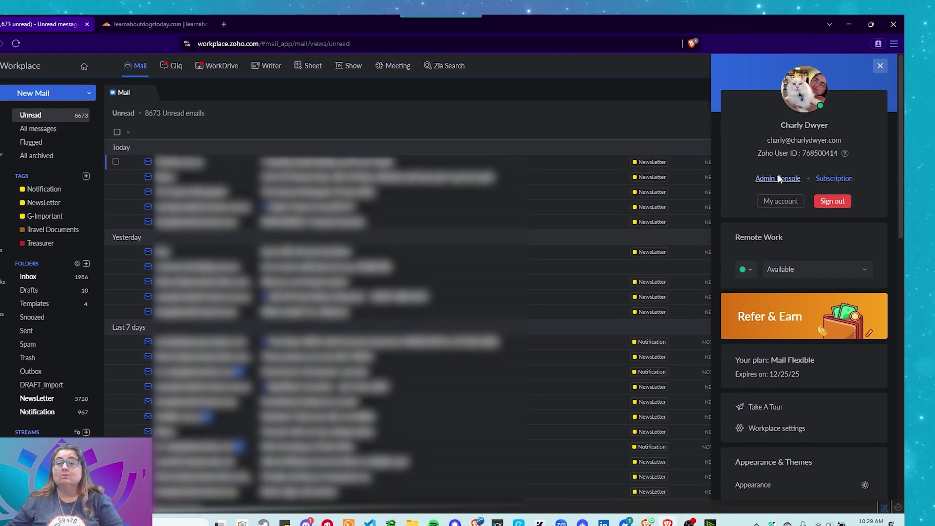
pyautogui.click(779, 177)
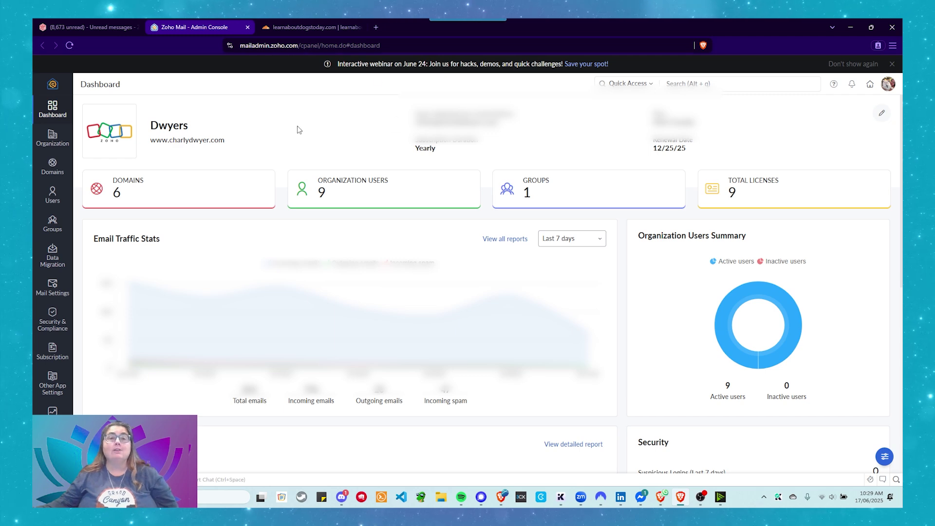
# Close the webinar announcement banner on the Admin Console dashboard.
pyautogui.click(893, 65)
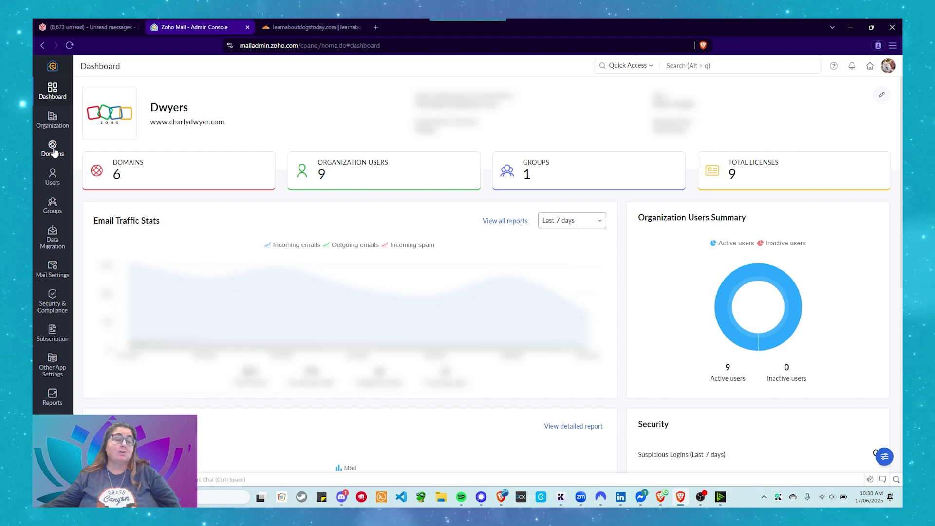
# Show the Domains page listing the organization's 6 domains.
pyautogui.click(53, 152)
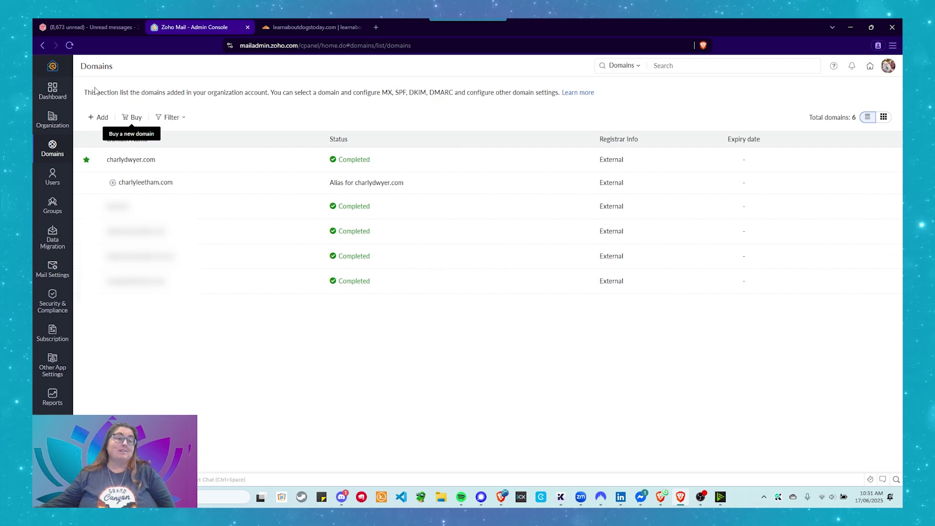
pyautogui.click(102, 120)
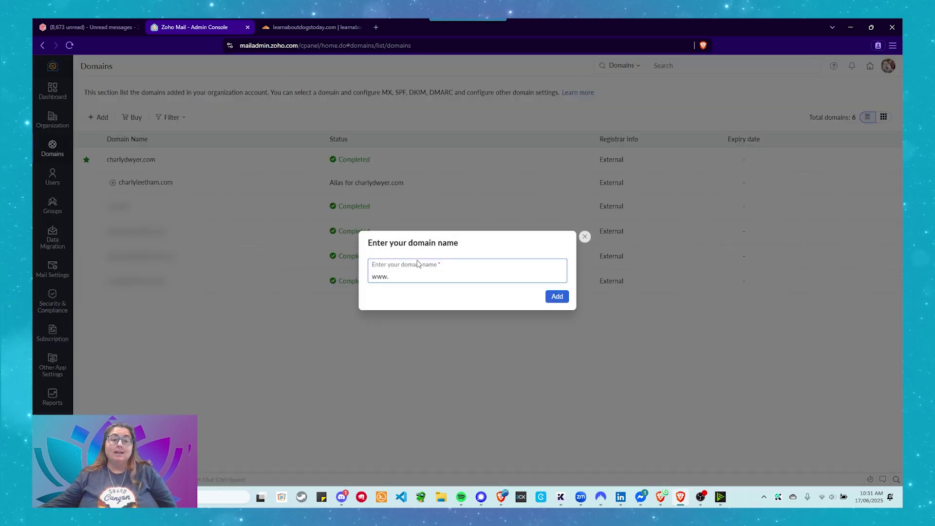
pyautogui.write('learndog')
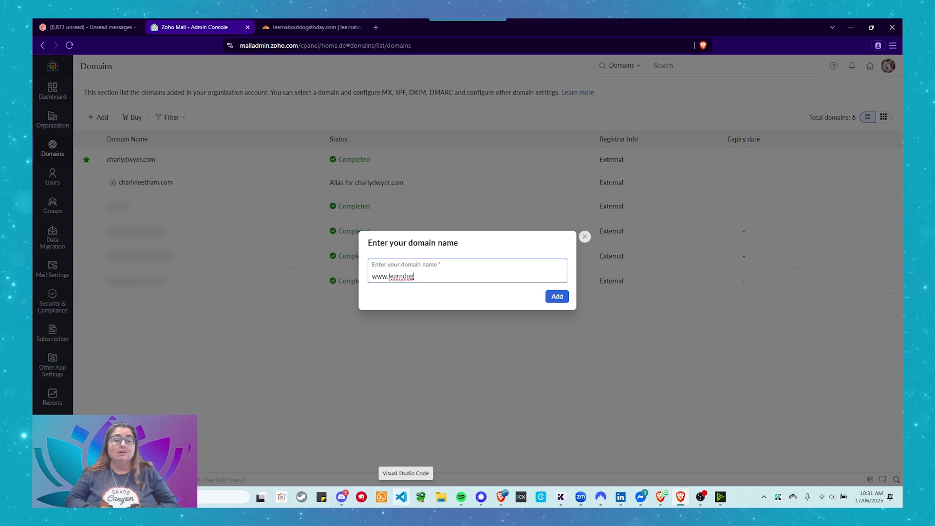
pyautogui.press('BackSpace')
pyautogui.press('BackSpace')
pyautogui.press('BackSpace')
pyautogui.write('about')
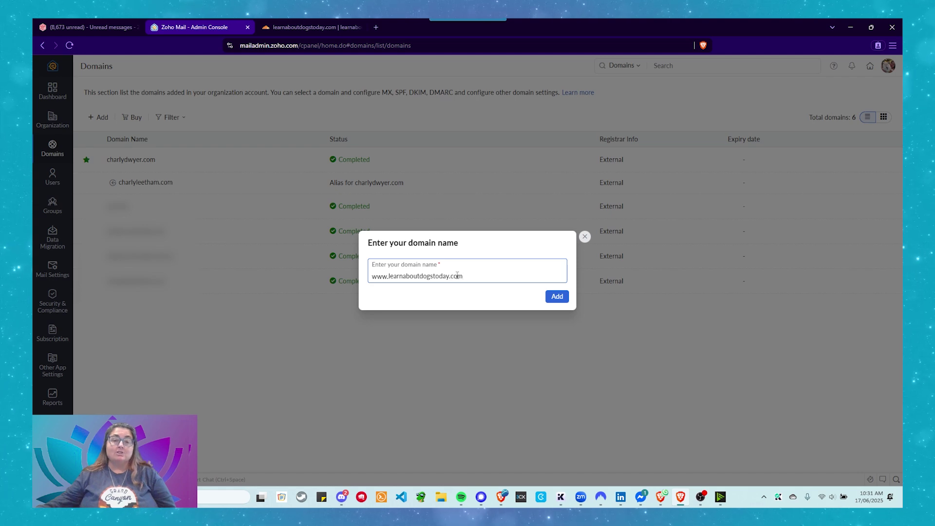
pyautogui.click(557, 297)
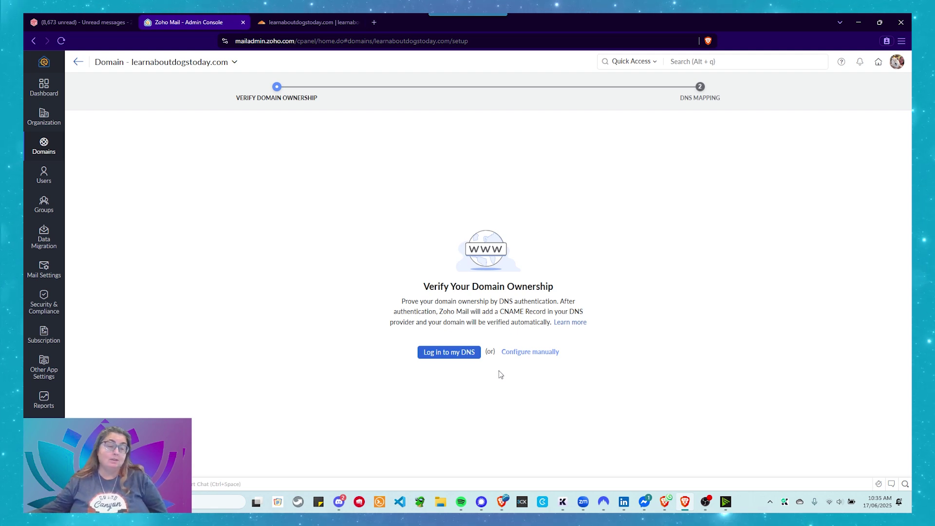
# Choose manual TXT-record verification, then switch to the domain's Cloudflare dashboard.
pyautogui.click(527, 352)
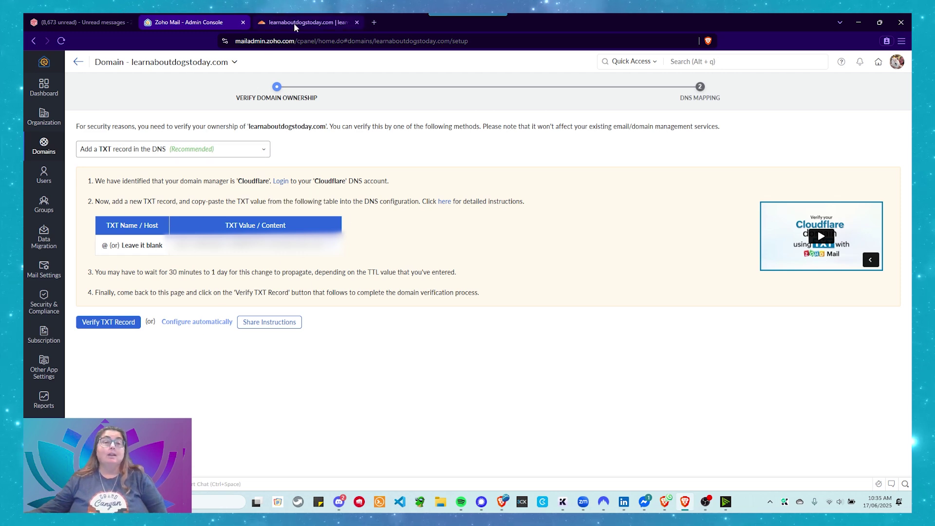
pyautogui.click(307, 22)
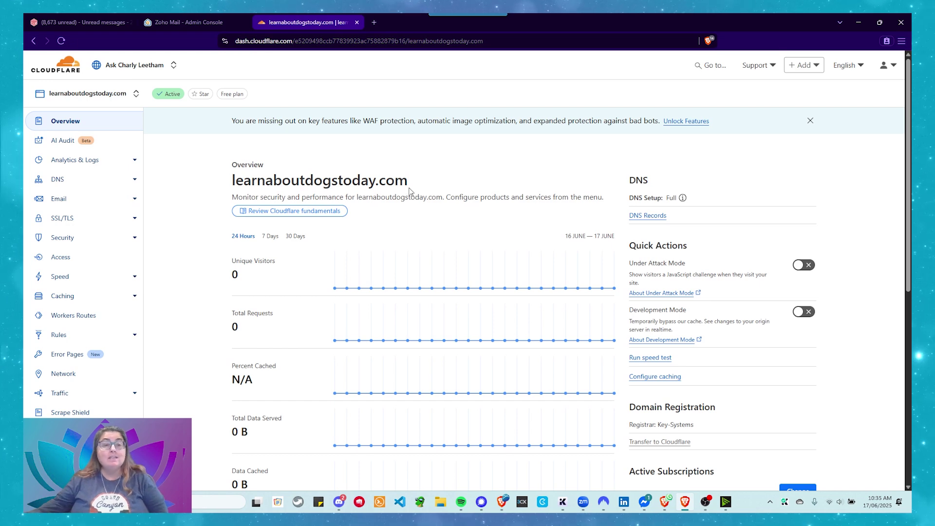
# Confirm learnaboutdogstoday.com has no Cloudflare DNS records, then go back to Zoho.
pyautogui.click(62, 189)
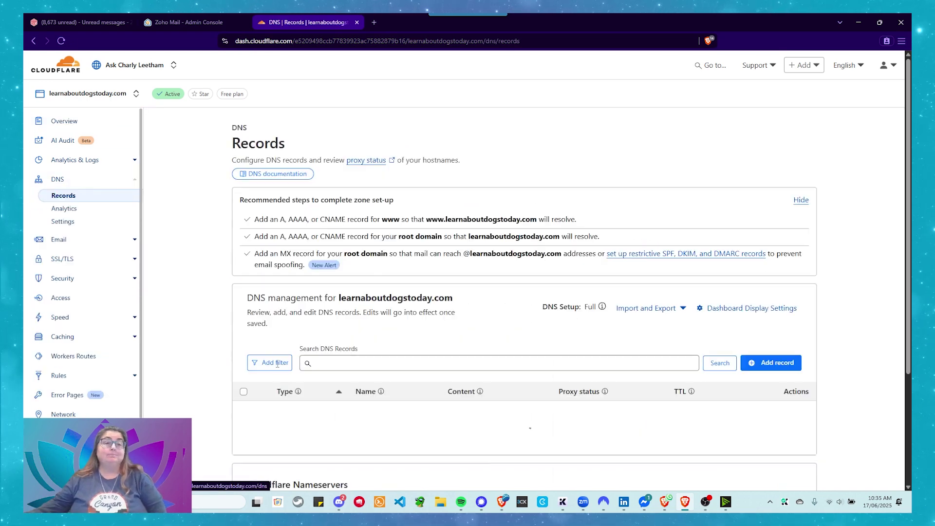
pyautogui.scroll(-1, 203, 332)
pyautogui.scroll(-1, 203, 333)
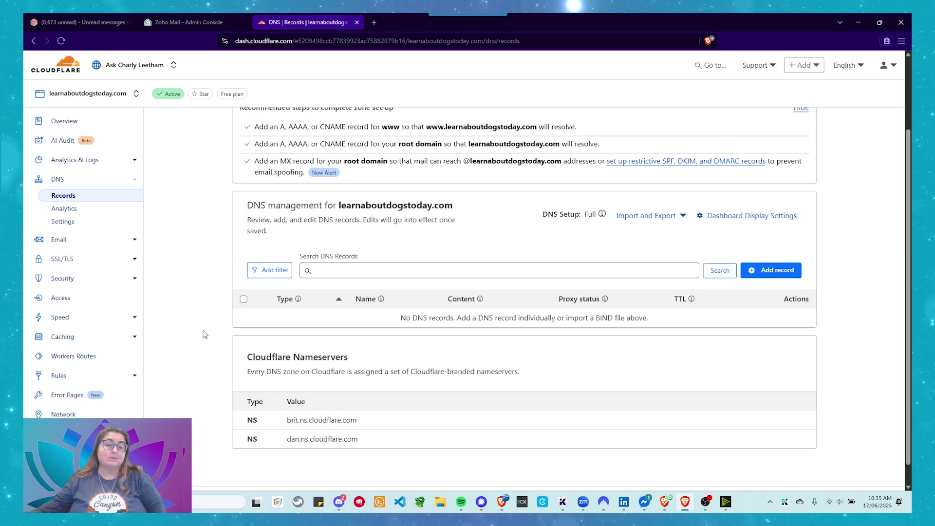
pyautogui.scroll(1, 201, 331)
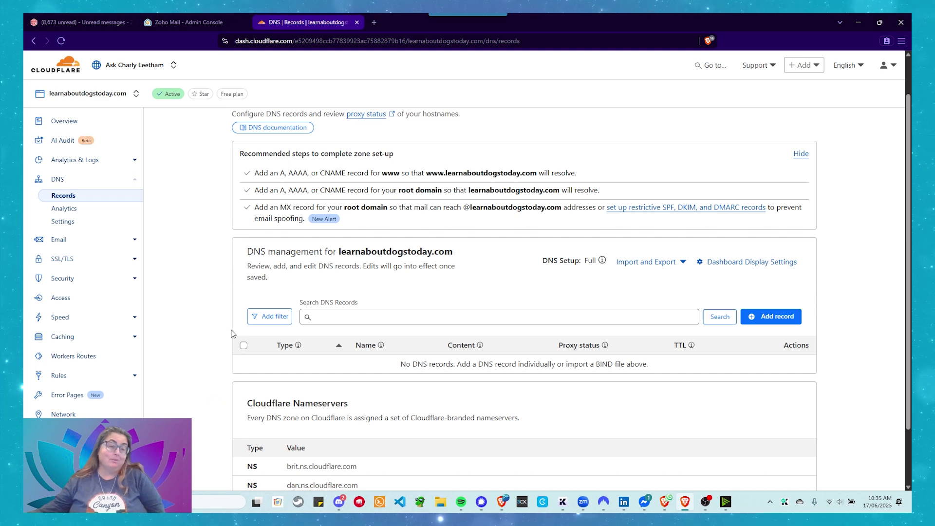
pyautogui.click(178, 26)
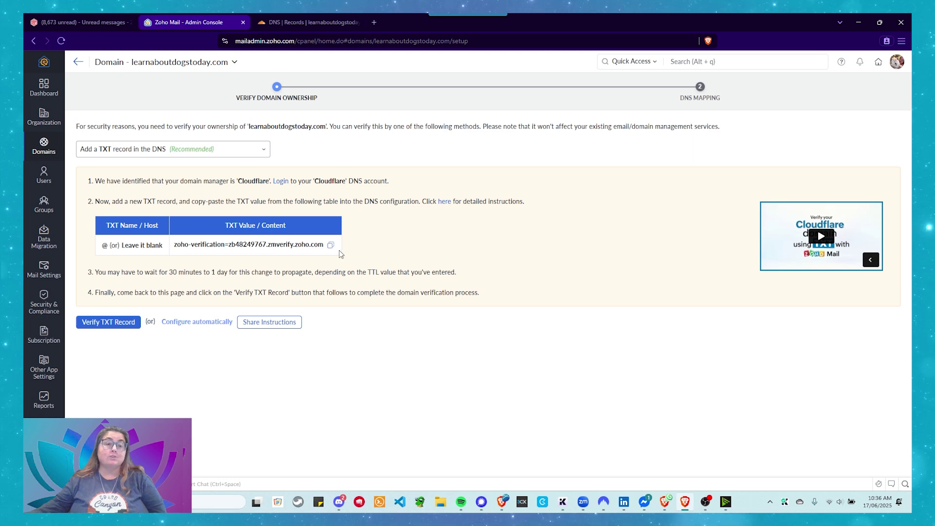
# Copy the zoho-verification TXT value and start a new Cloudflare DNS record.
pyautogui.click(330, 246)
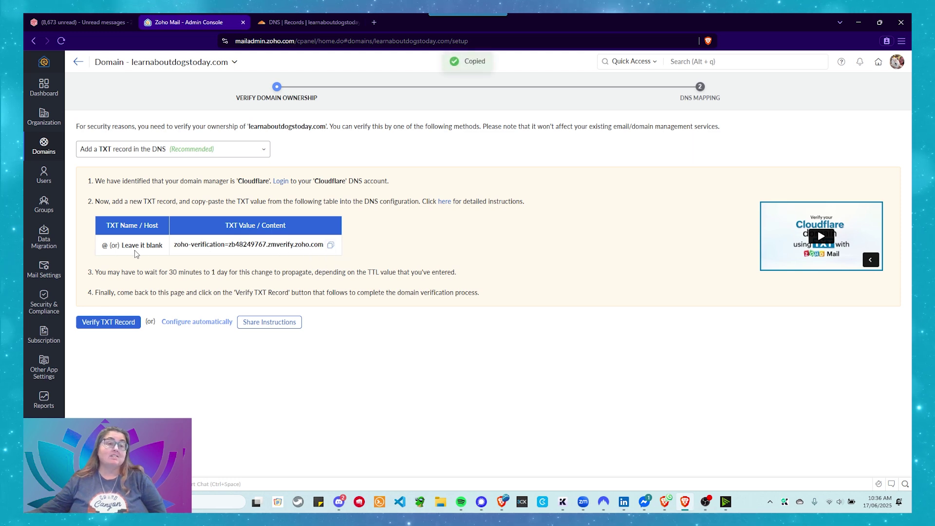
pyautogui.click(306, 22)
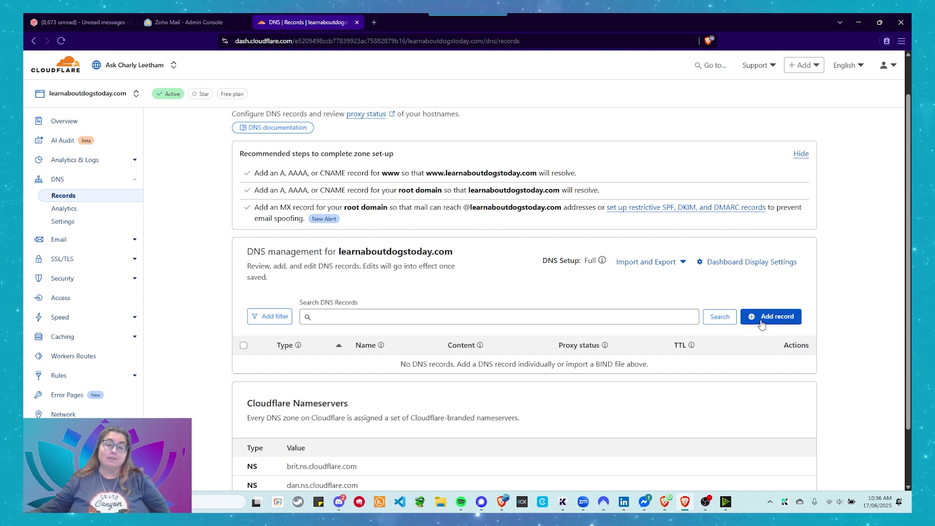
pyautogui.click(761, 321)
# Set the new Cloudflare DNS record's type to TXT, ready for its name.
pyautogui.scroll(-2, 412, 341)
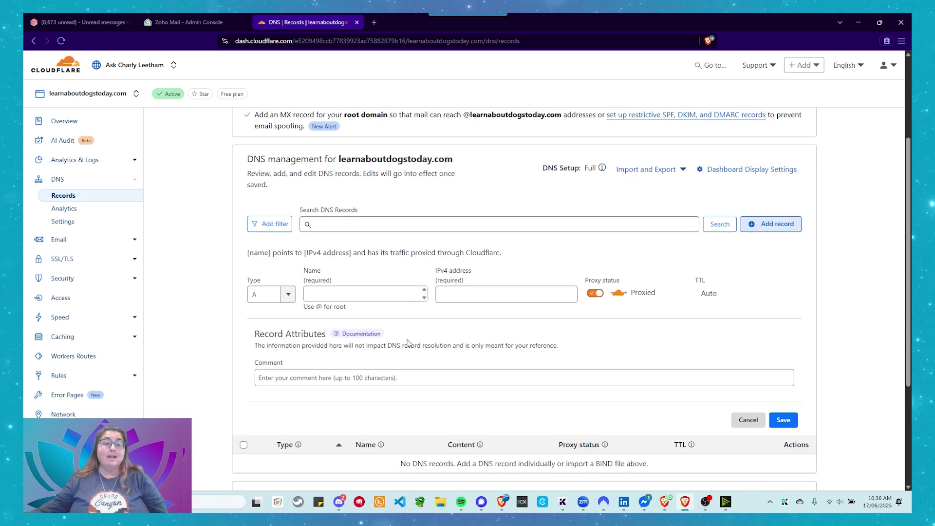
pyautogui.scroll(-1, 407, 343)
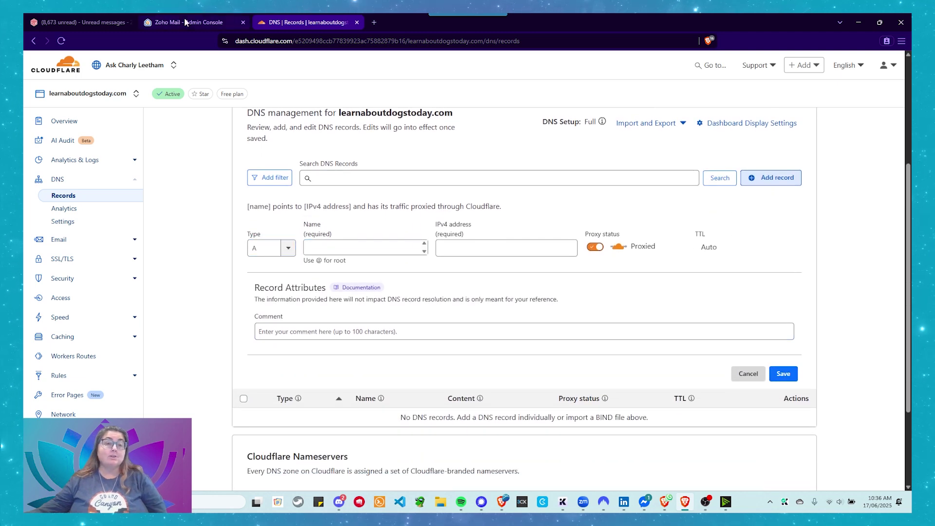
pyautogui.click(184, 21)
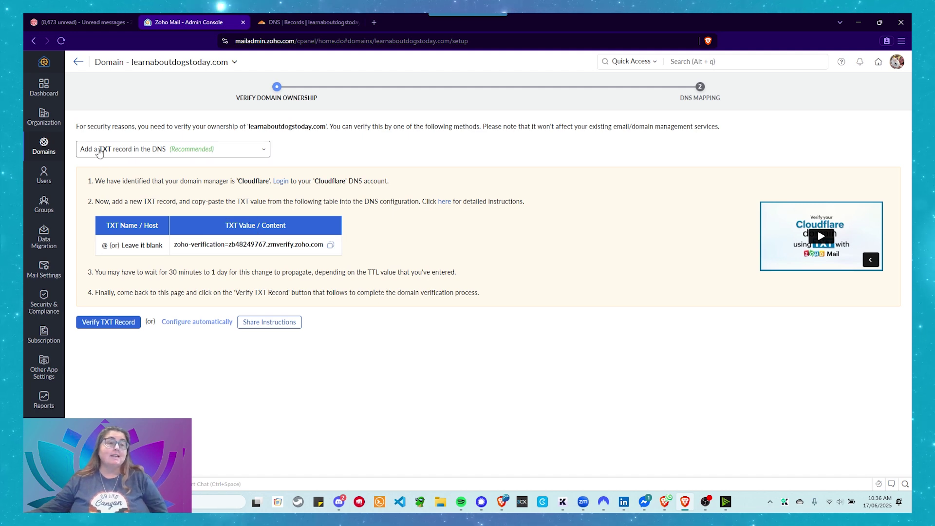
pyautogui.click(295, 18)
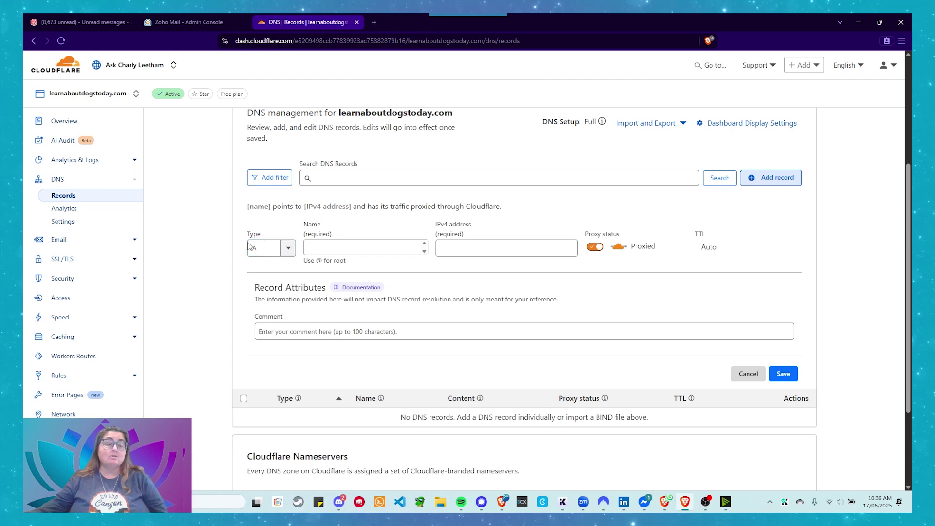
pyautogui.click(264, 248)
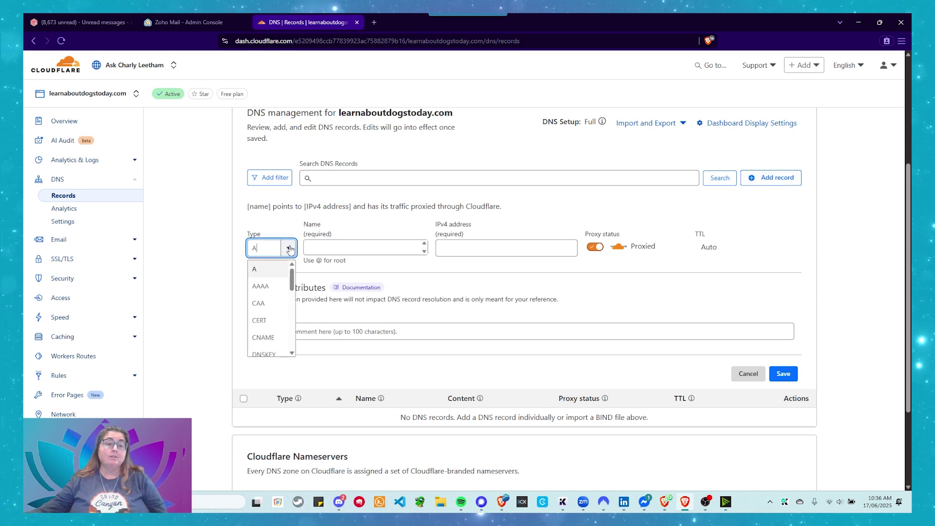
pyautogui.scroll(-2, 276, 289)
pyautogui.scroll(-3, 276, 292)
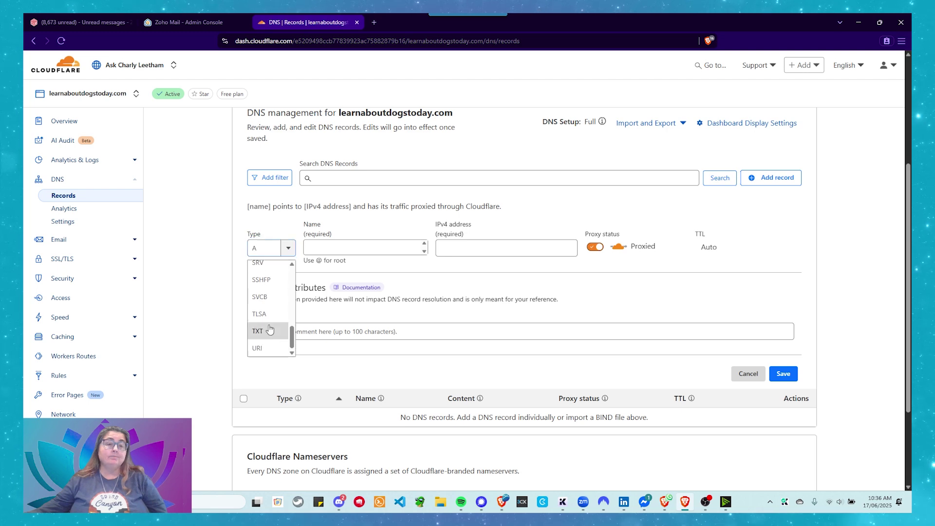
pyautogui.click(271, 330)
pyautogui.click(338, 247)
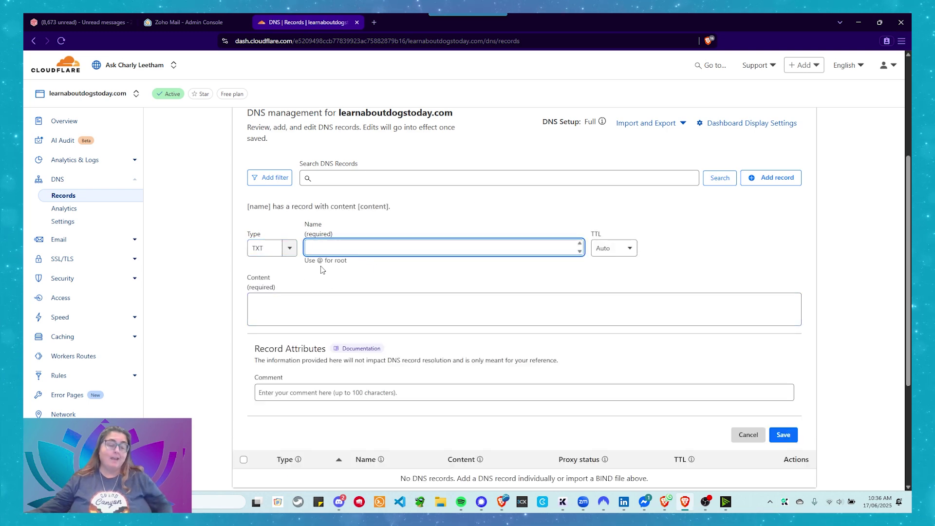
# Fill in the TXT record: name @, TTL 1 min, pasted verification value as content.
pyautogui.write('@')
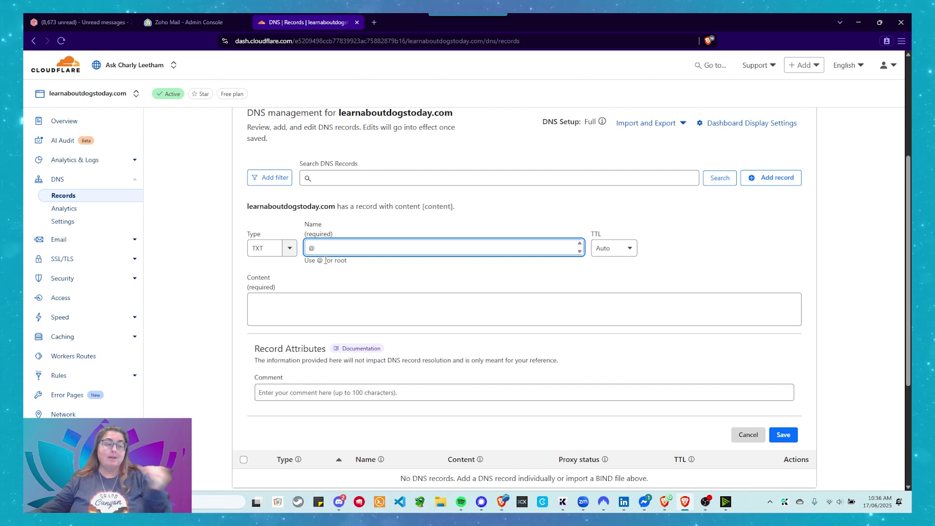
pyautogui.click(622, 249)
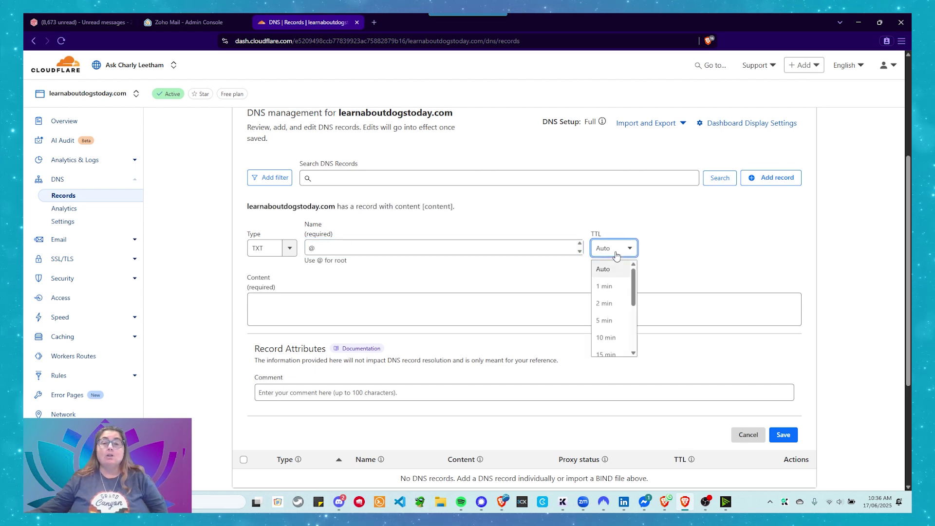
pyautogui.click(609, 290)
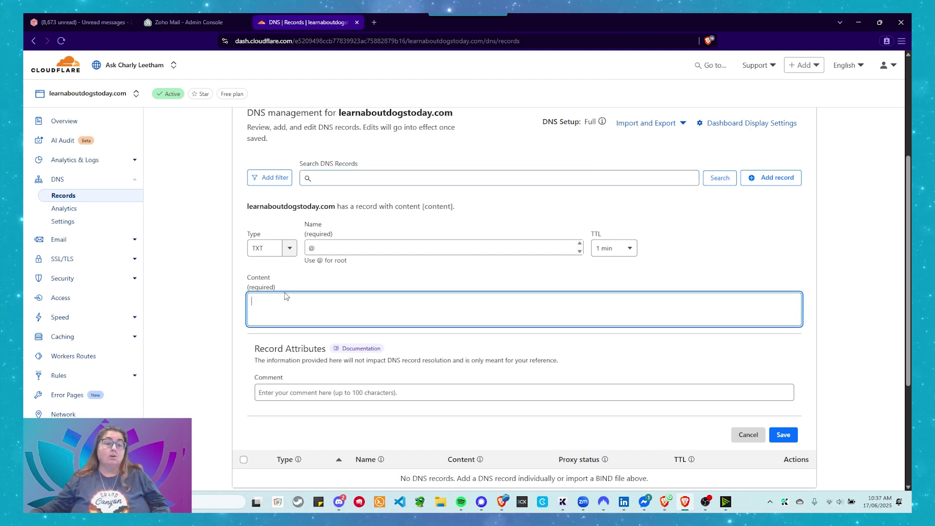
pyautogui.write('zoho-verification=zb48249767.zmverify.zoho.com')
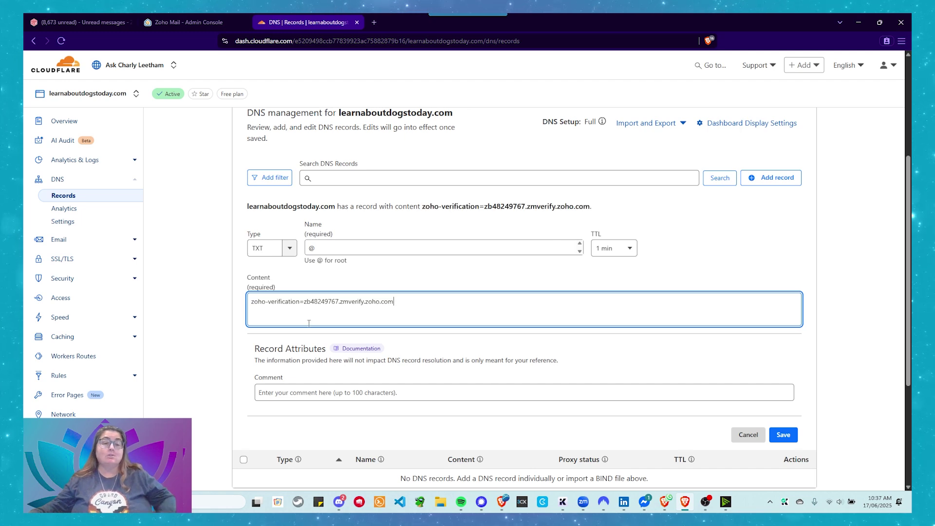
# Add the comment 'Domain Verification for Zoho Mail', save the record, and return to Zoho.
pyautogui.scroll(-2, 312, 325)
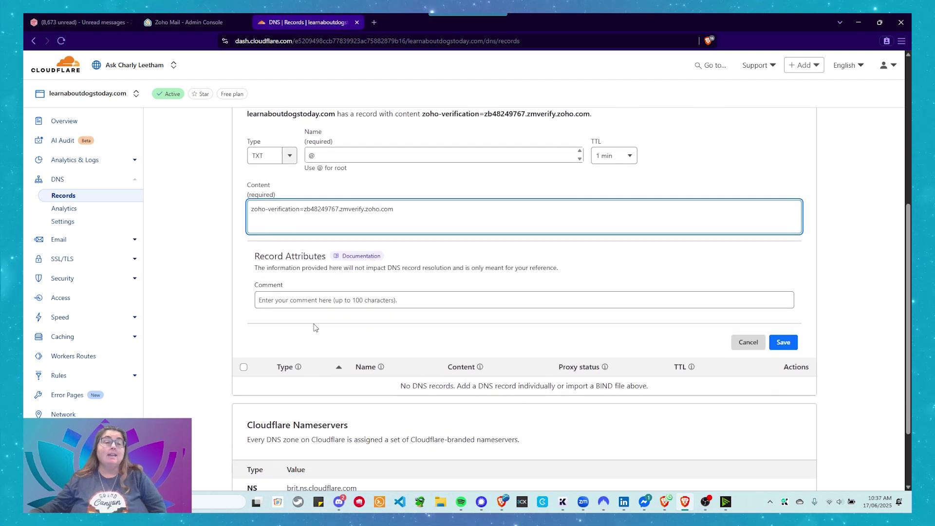
pyautogui.click(280, 294)
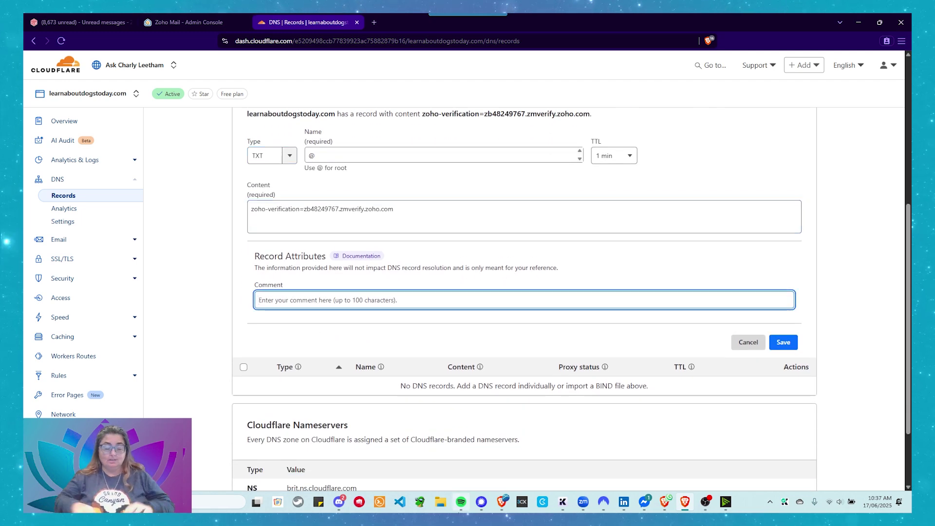
pyautogui.moveTo(461, 501)
pyautogui.write('Domain V')
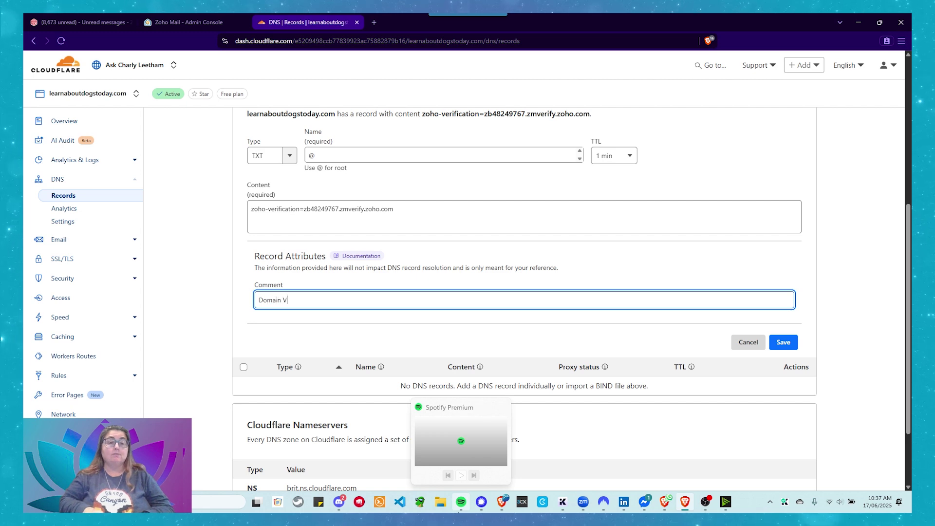
pyautogui.write('erification for Zoho Mail')
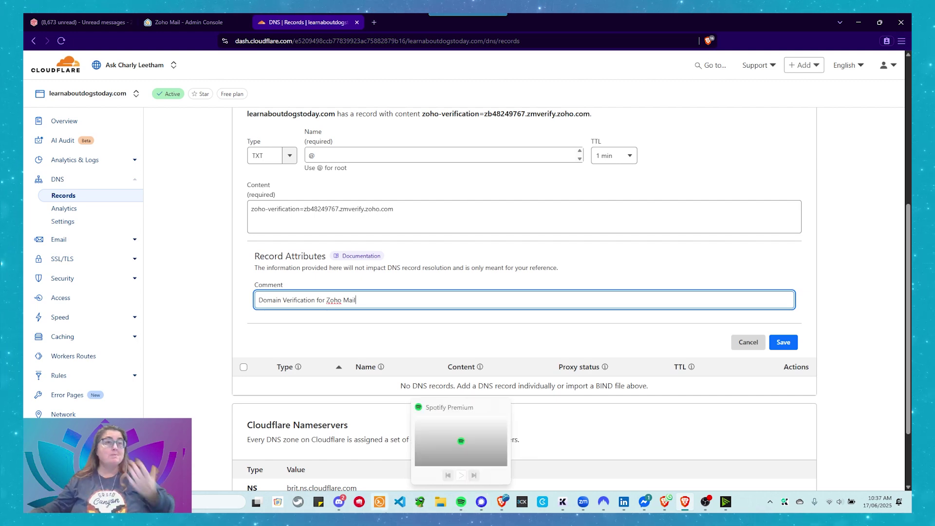
pyautogui.scroll(1, 381, 293)
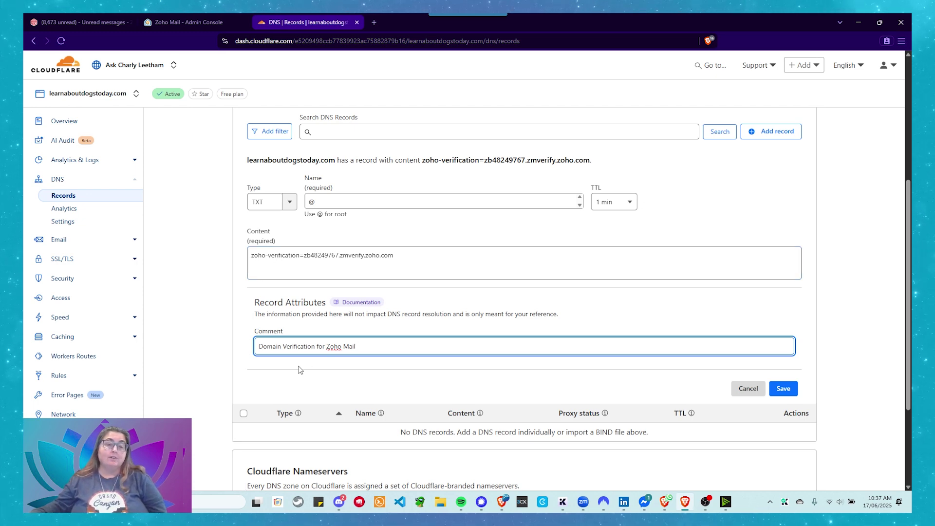
pyautogui.click(783, 388)
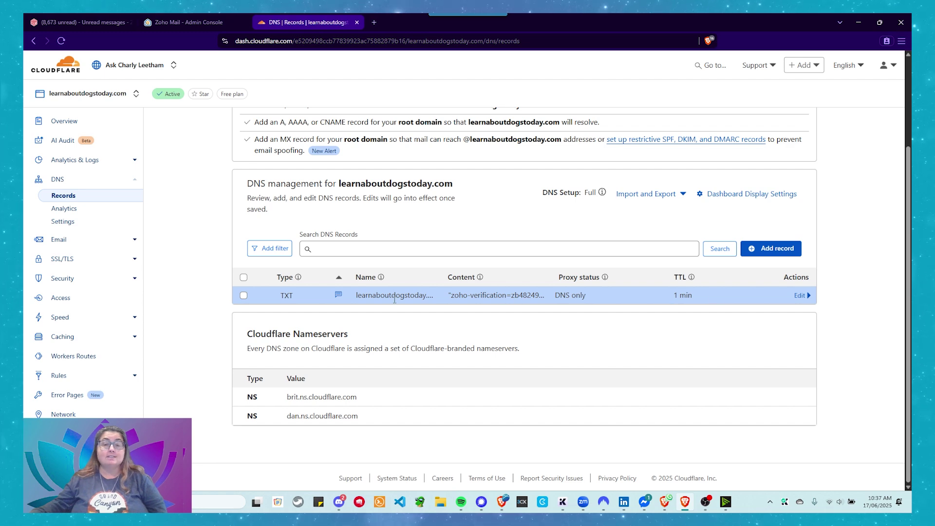
pyautogui.click(174, 22)
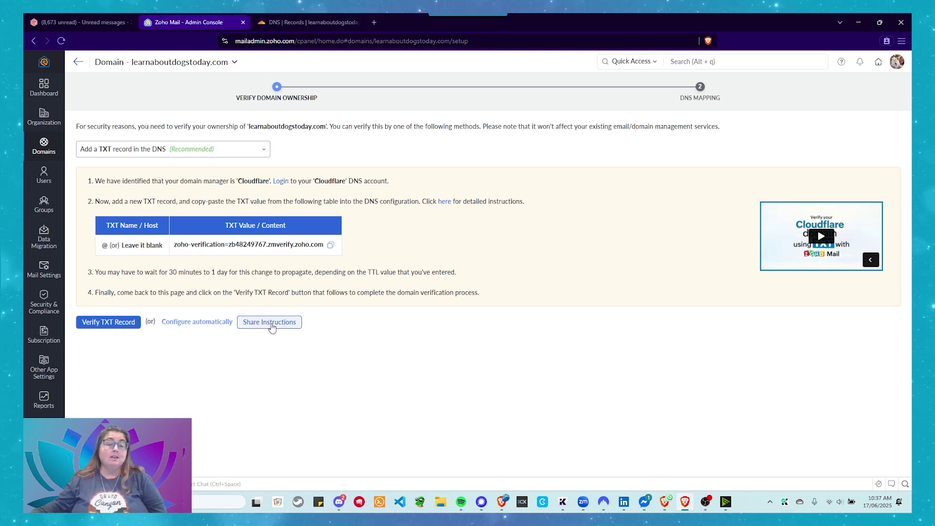
pyautogui.rightClick(271, 328)
pyautogui.press('Escape')
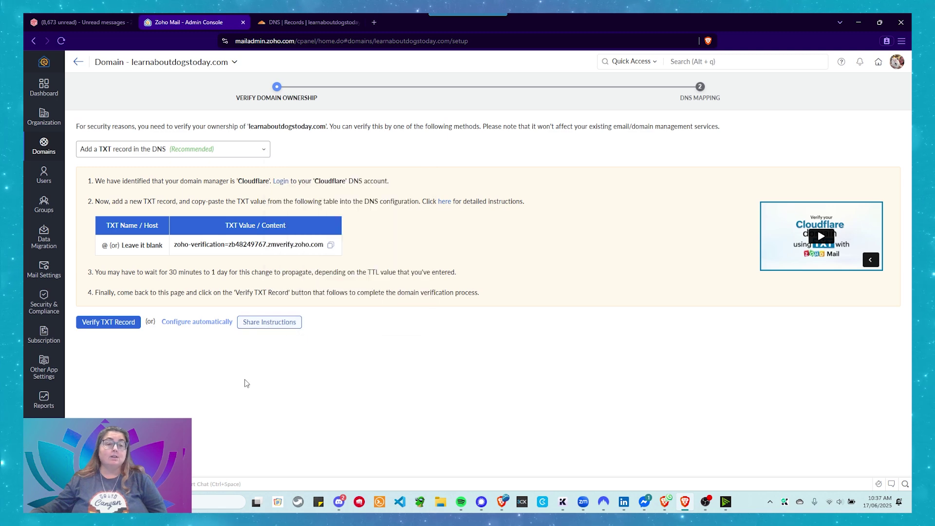
pyautogui.click(279, 327)
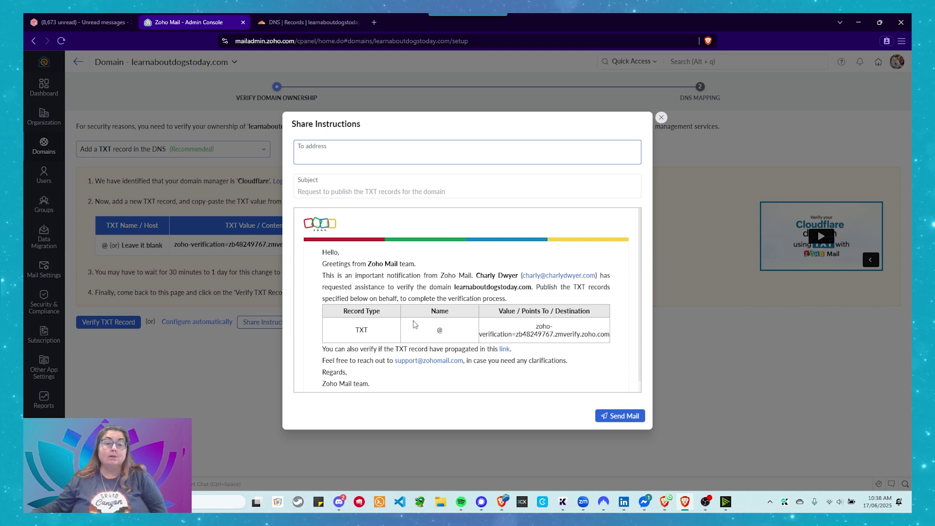
pyautogui.scroll(-1, 414, 324)
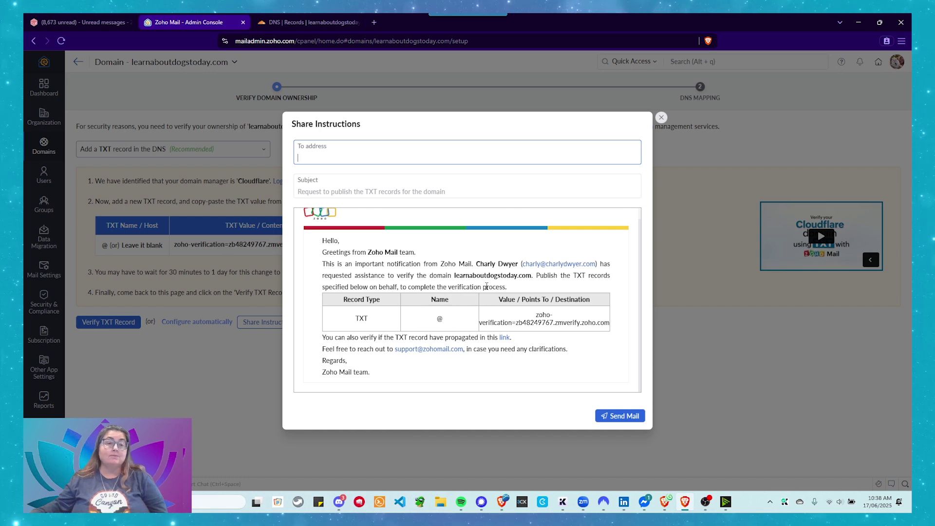
pyautogui.click(352, 154)
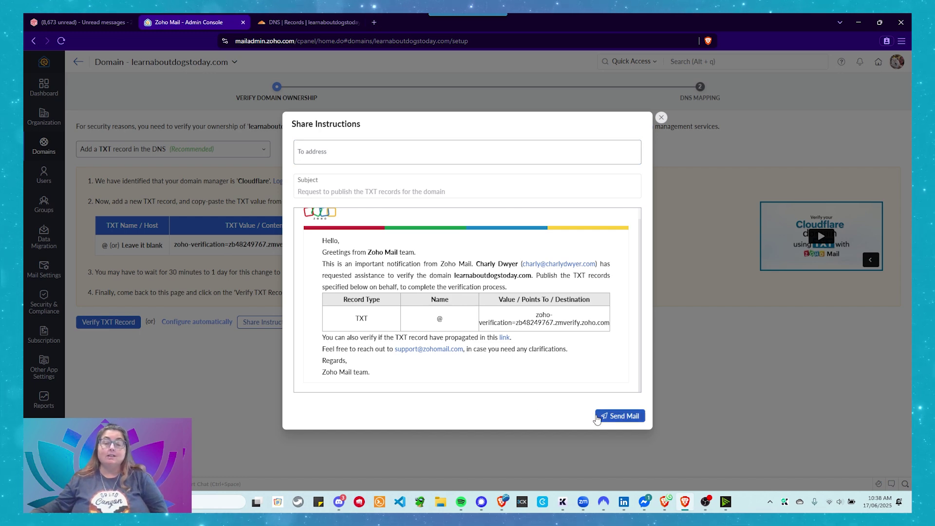
pyautogui.click(662, 118)
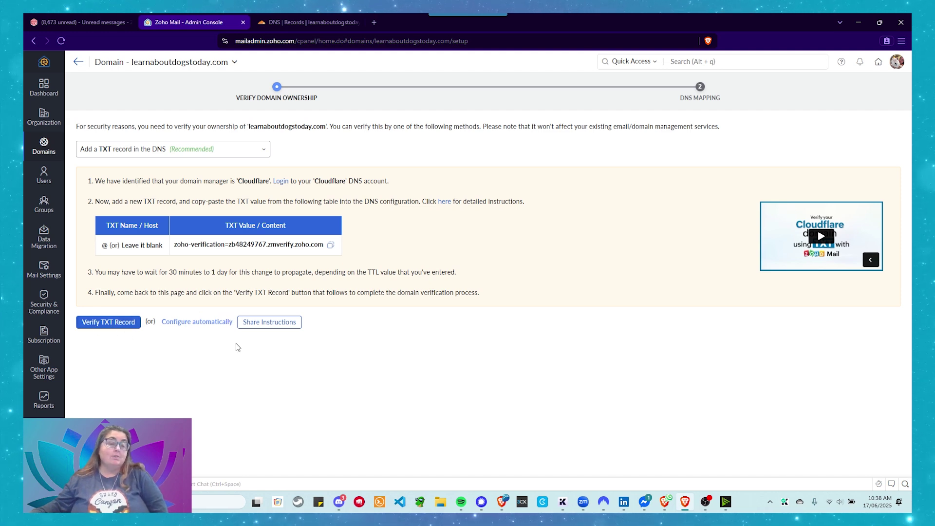
# Verify the TXT record so learnaboutdogstoday.com shows Domain Ownership as Verified.
pyautogui.click(102, 326)
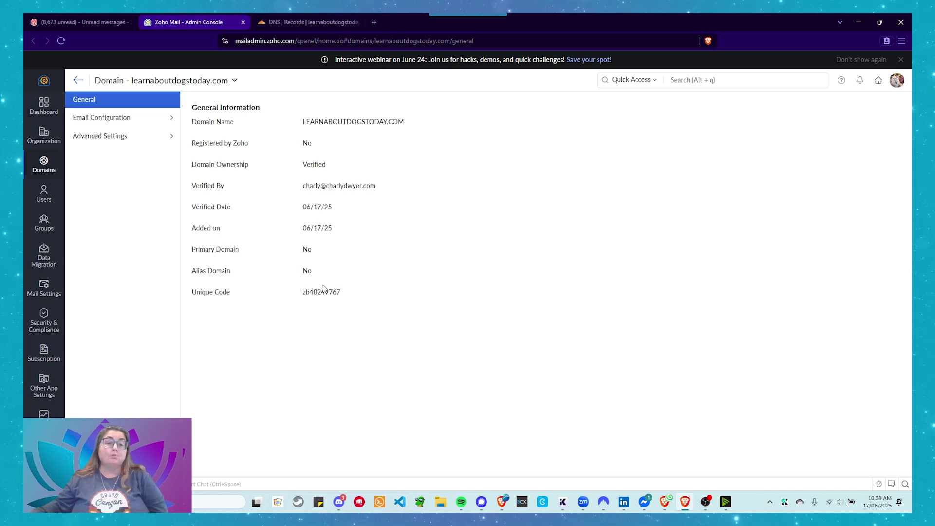
# Open learnaboutdogstoday.com's Email Configuration to reach its MX setup page.
pyautogui.click(128, 118)
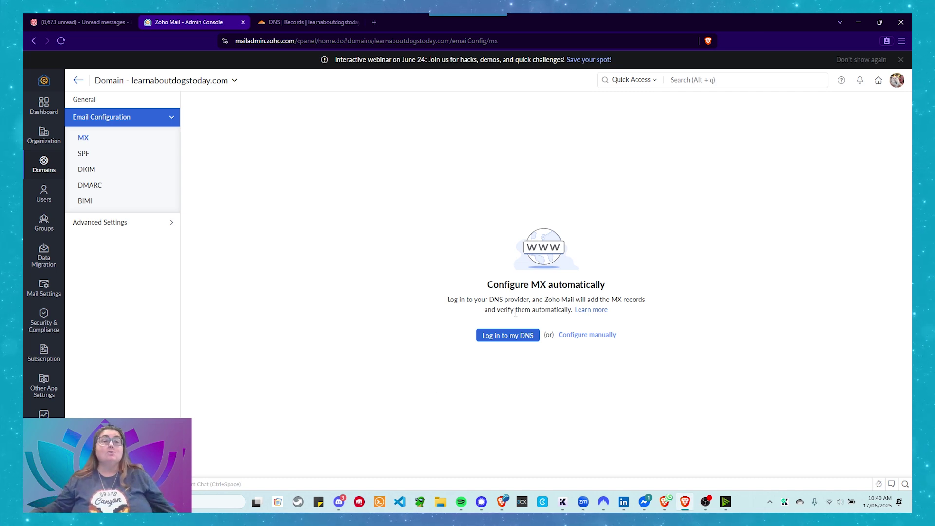
# Switch to manual MX setup and copy the mx.zoho.com mail server value.
pyautogui.click(577, 336)
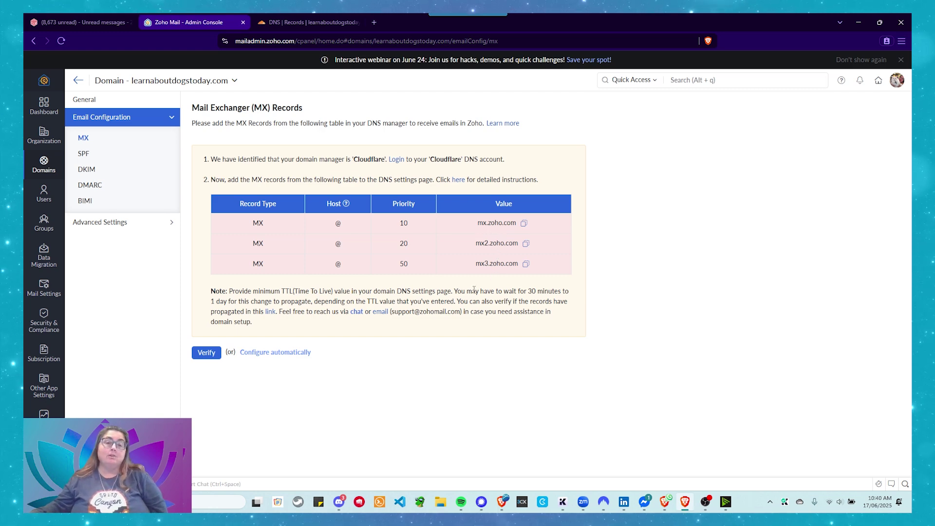
pyautogui.click(523, 223)
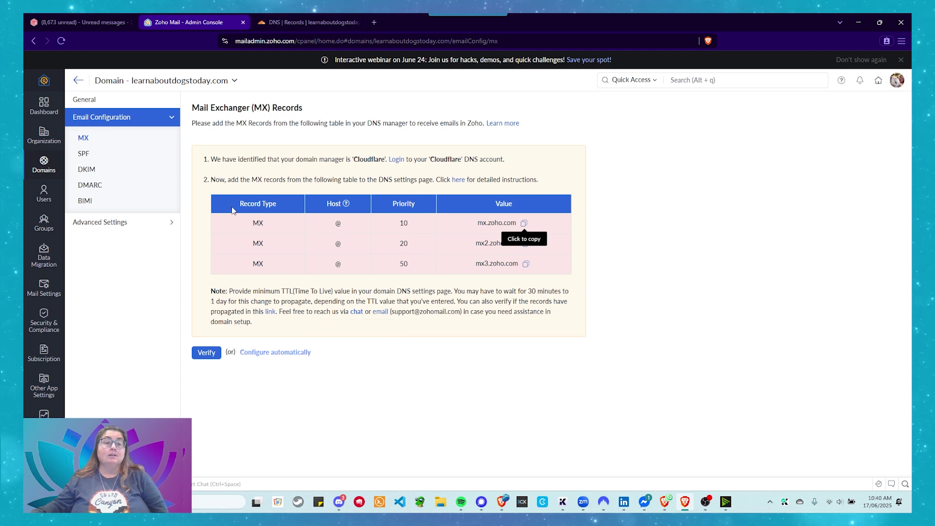
# Return to Cloudflare's DNS records page for learnaboutdogstoday.com.
pyautogui.click(281, 21)
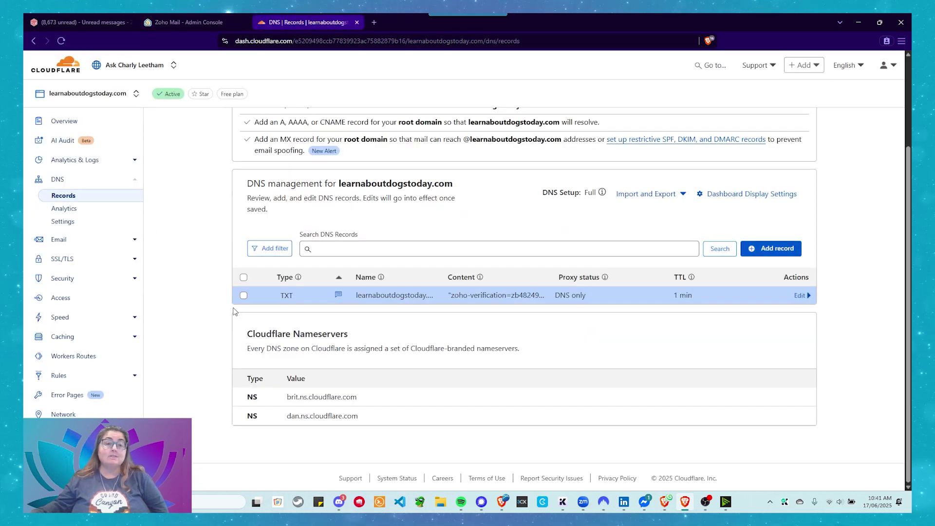
# Fill in a new MX record: name @, mail server mx.zoho.com, TTL 1 min, priority 10.
pyautogui.click(761, 249)
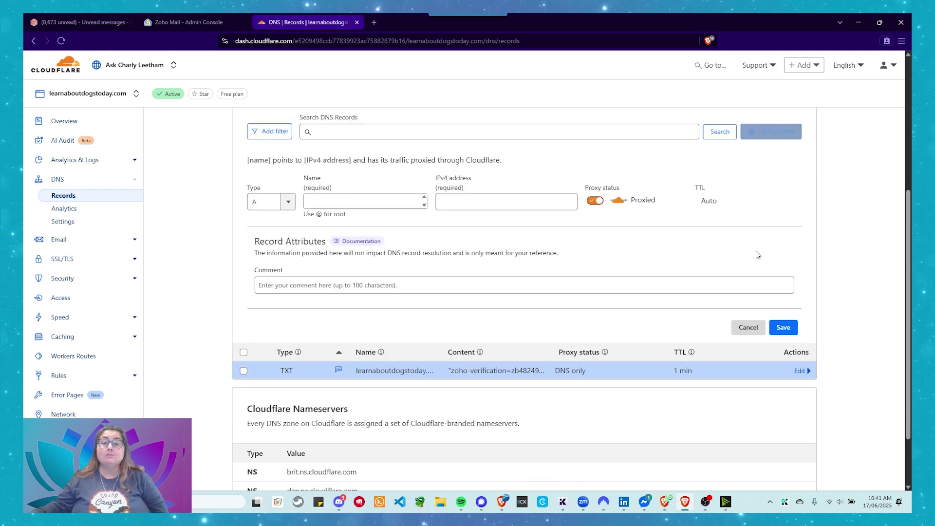
pyautogui.click(287, 201)
pyautogui.scroll(-2, 273, 253)
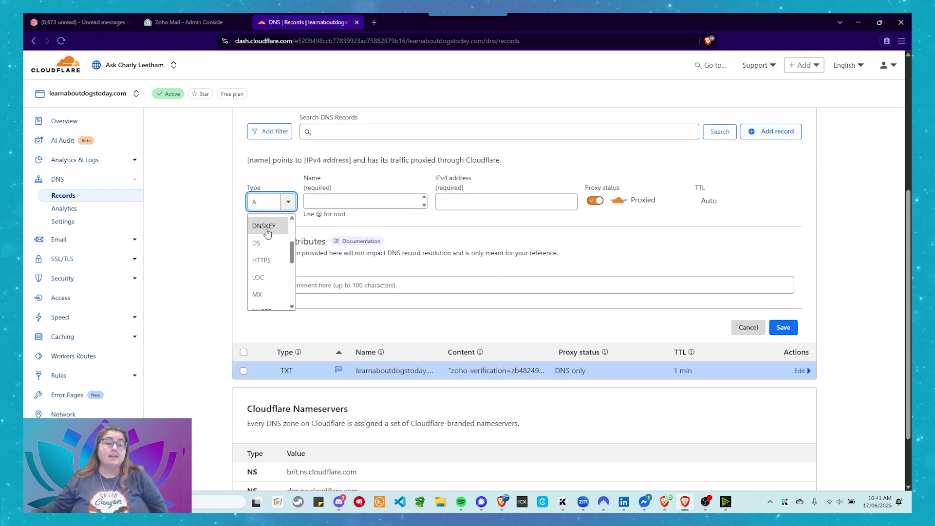
pyautogui.scroll(-3, 274, 257)
pyautogui.click(271, 236)
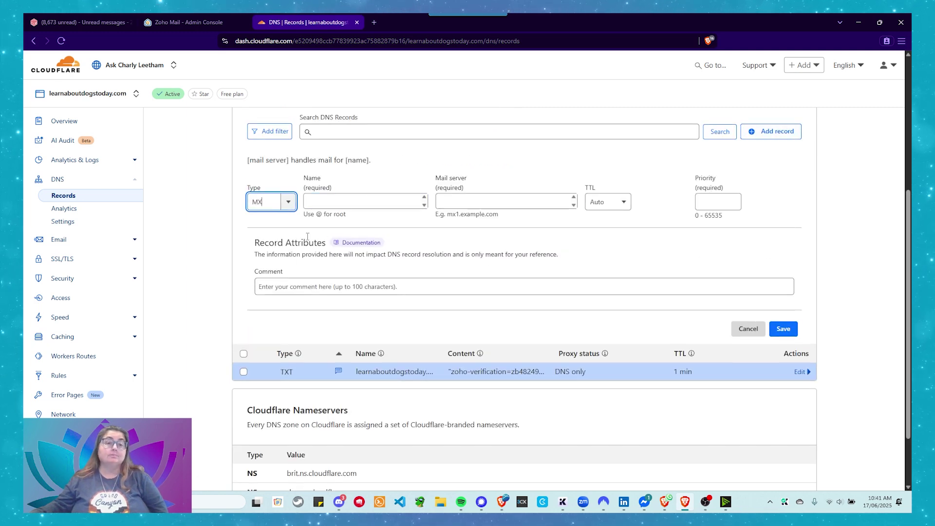
pyautogui.click(364, 202)
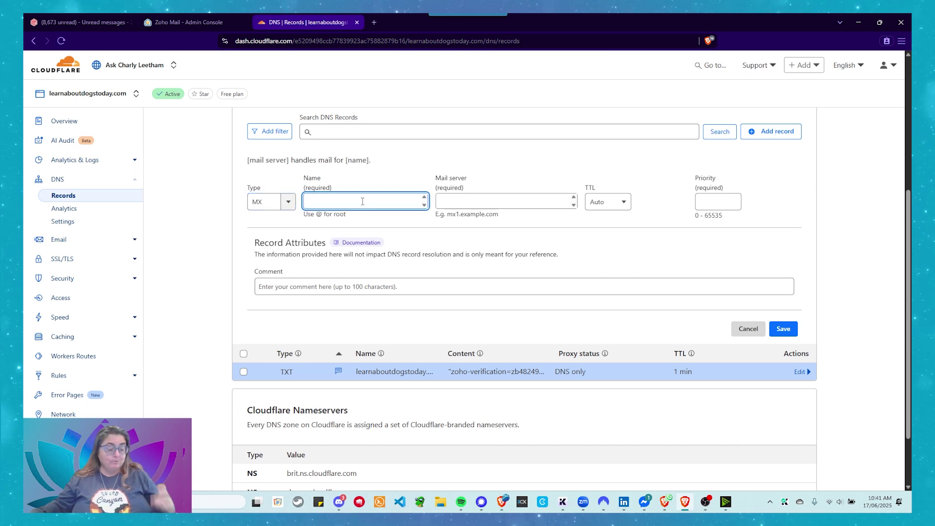
pyautogui.write('@')
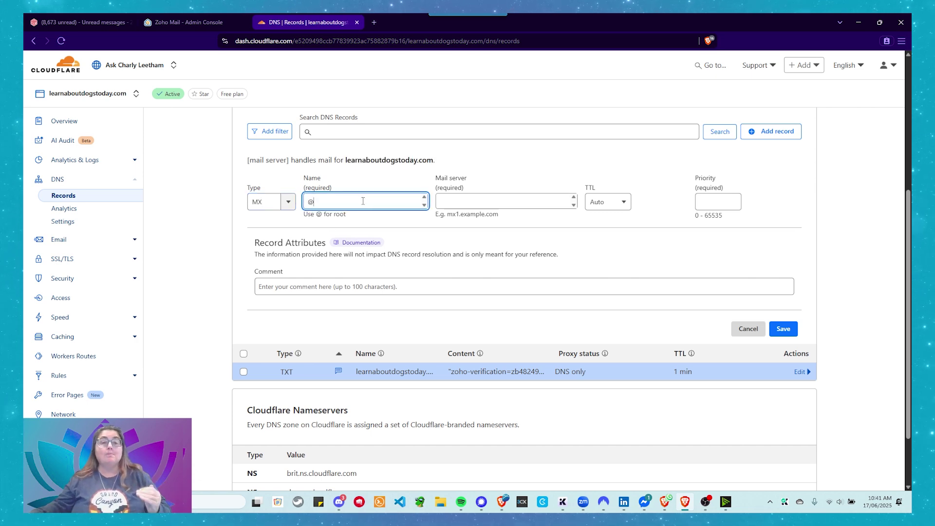
pyautogui.click(481, 203)
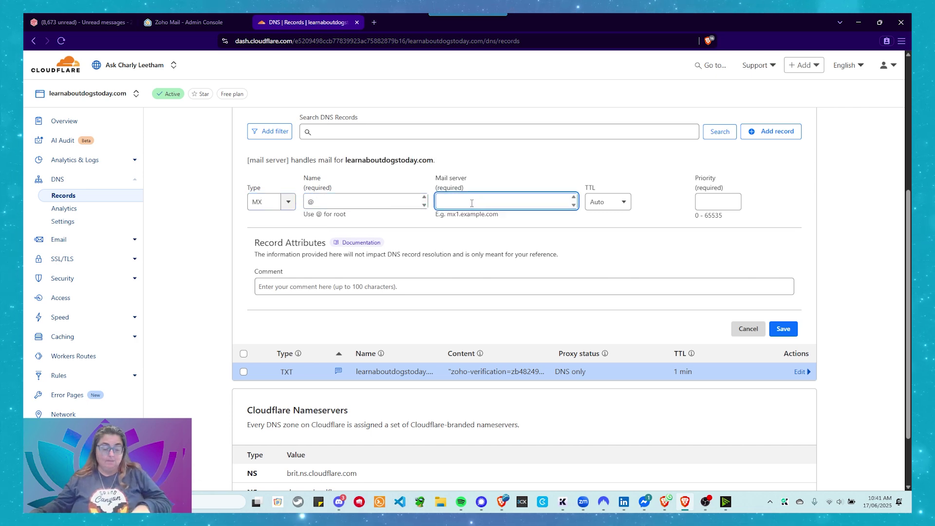
pyautogui.hotkey('ctrl', 'v')
pyautogui.click(608, 206)
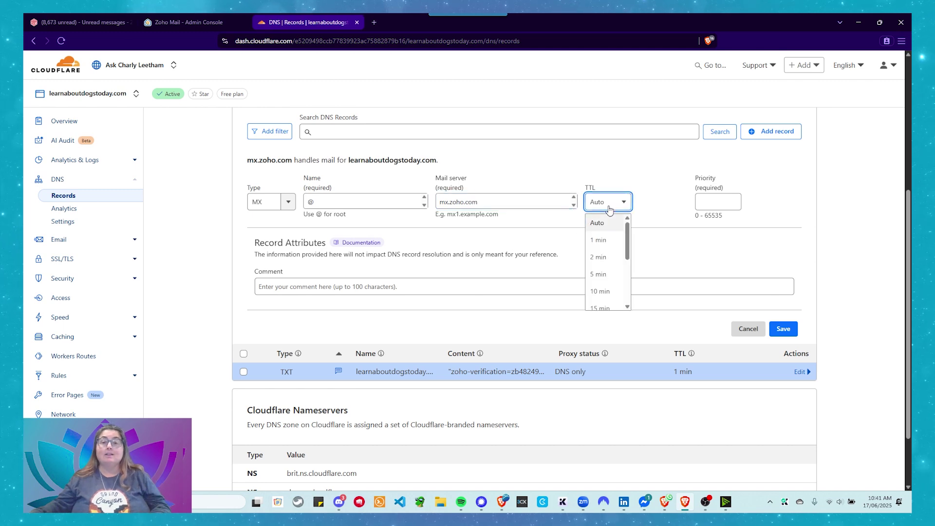
pyautogui.click(599, 241)
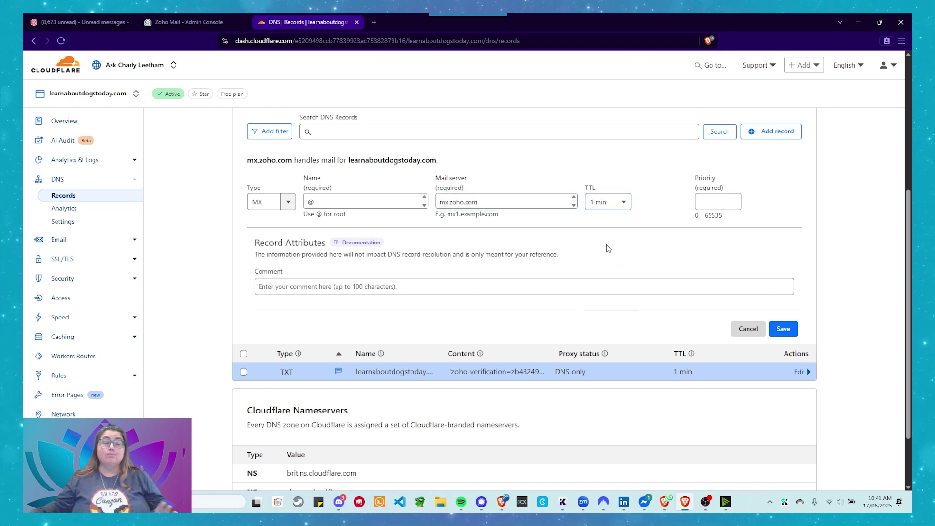
pyautogui.click(701, 202)
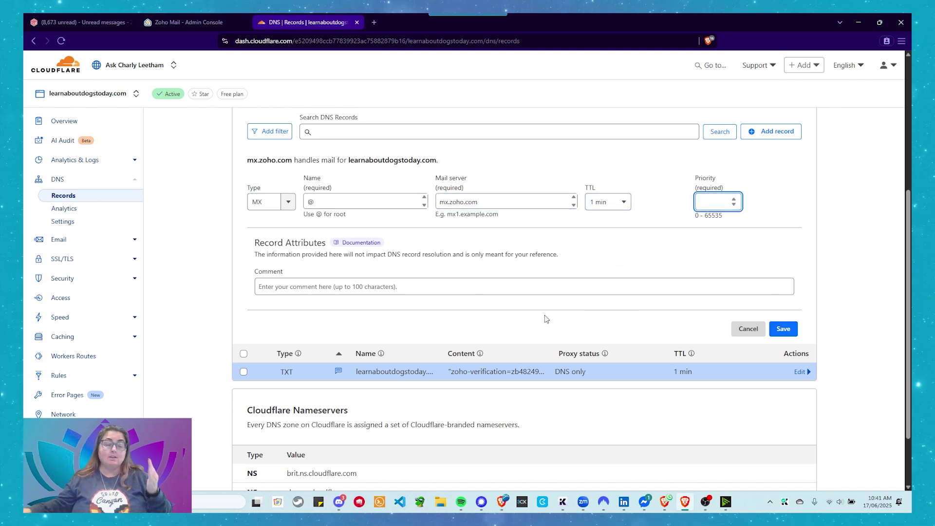
pyautogui.write('10')
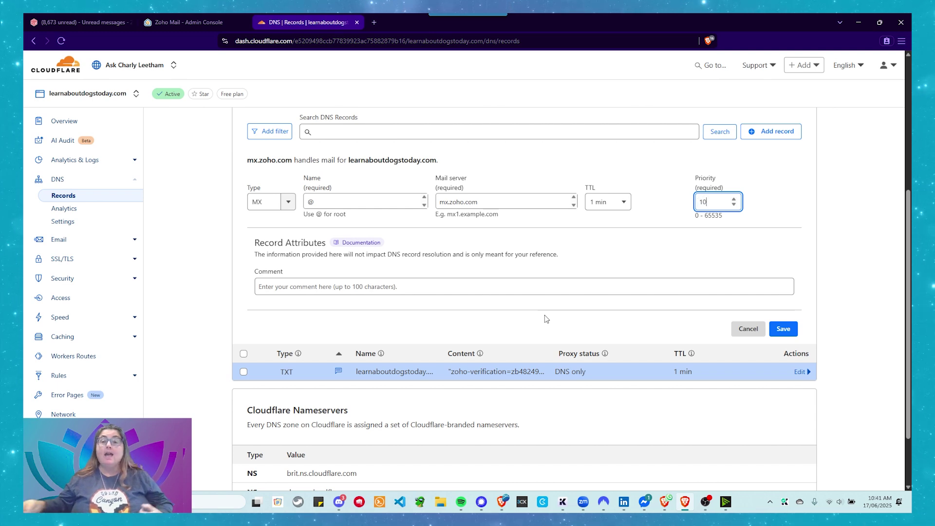
# Add the comment 'MX record points to Zoho' and save the MX record.
pyautogui.hotkey('ctrl', 'shift', 'Tab')
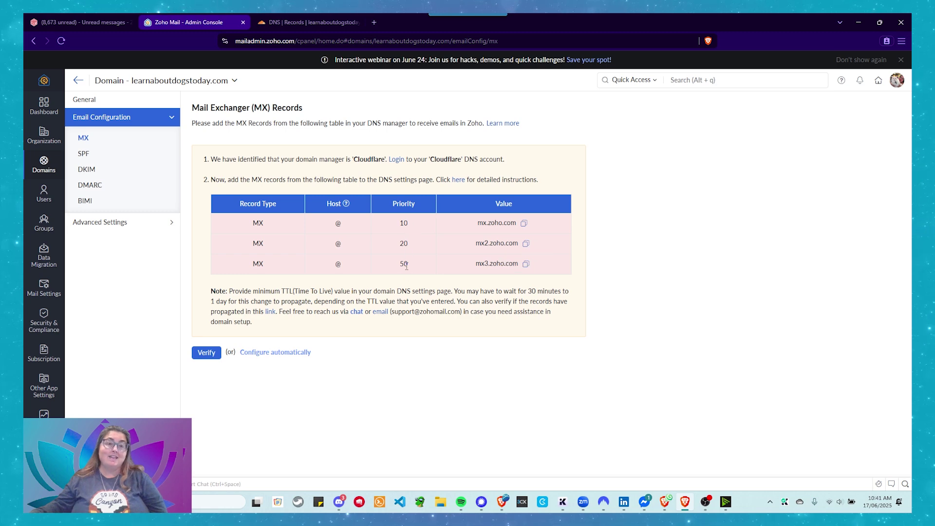
pyautogui.click(275, 23)
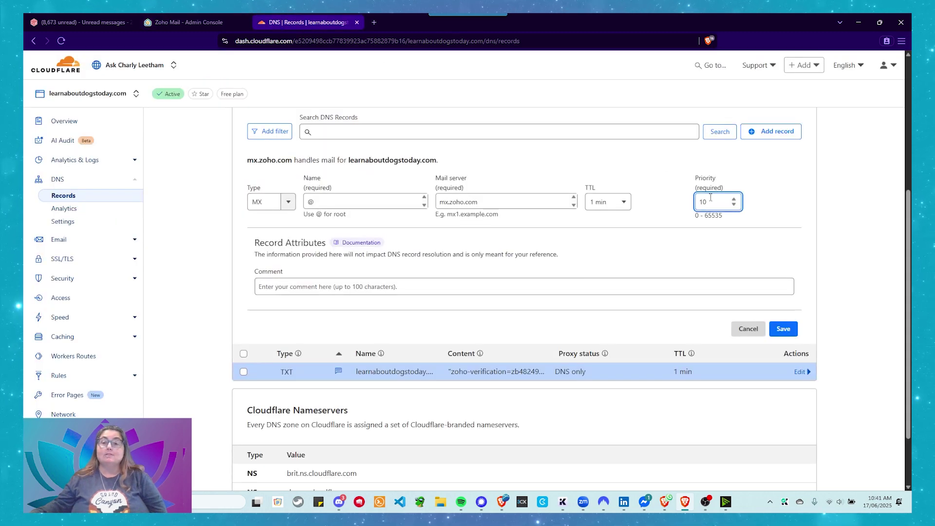
pyautogui.click(289, 288)
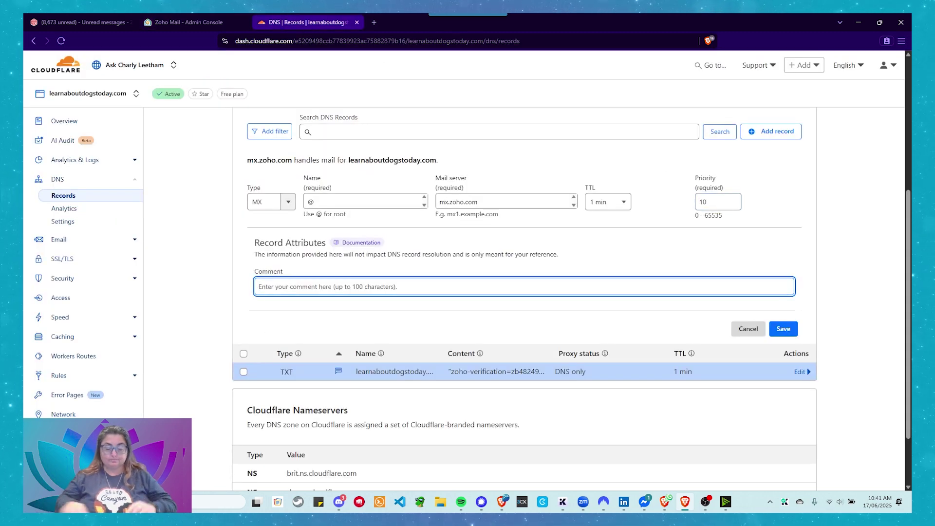
pyautogui.write('MX ')
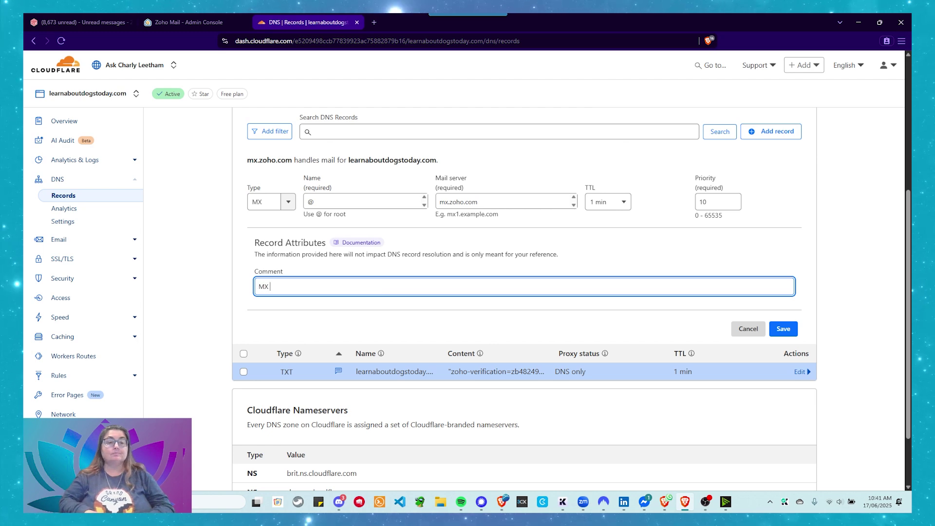
pyautogui.write('record')
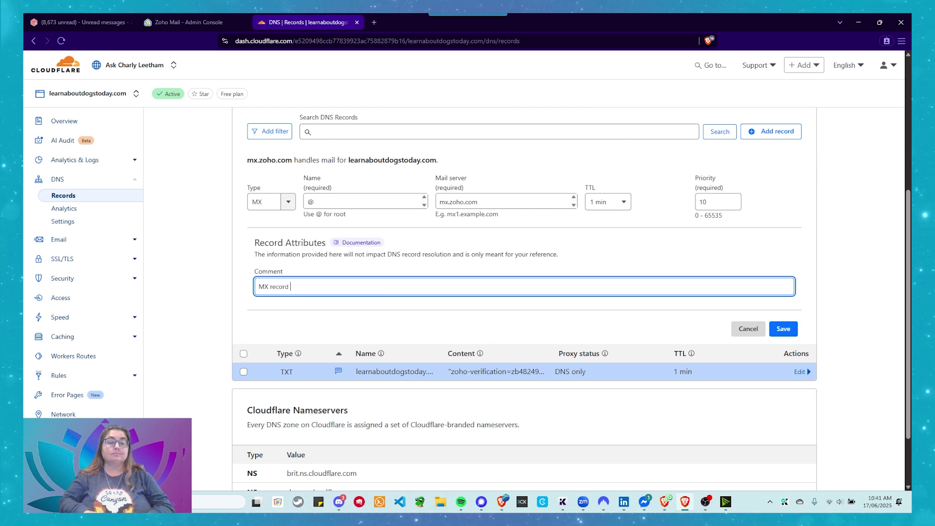
pyautogui.write(' points to Zoho')
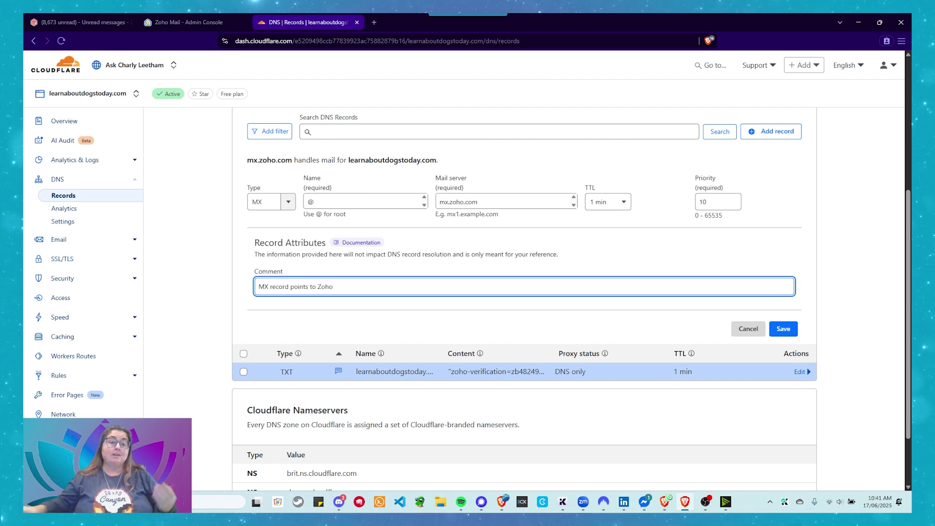
pyautogui.click(790, 333)
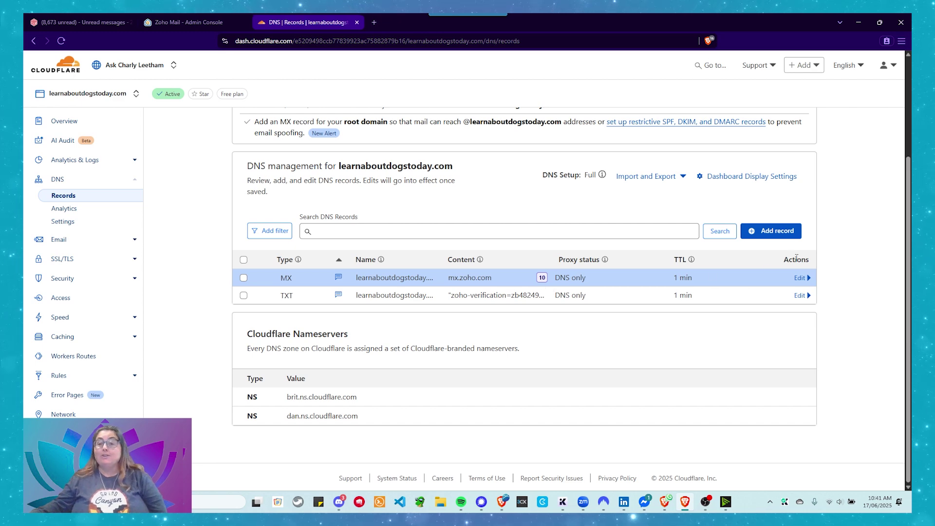
# Start a second MX record with name @ and mail server mx2.zoho.com.
pyautogui.click(807, 279)
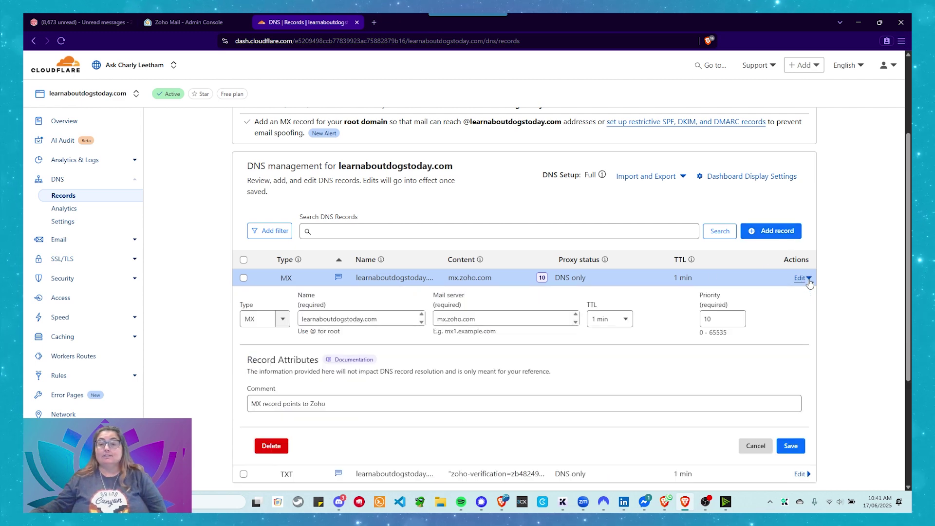
pyautogui.click(807, 279)
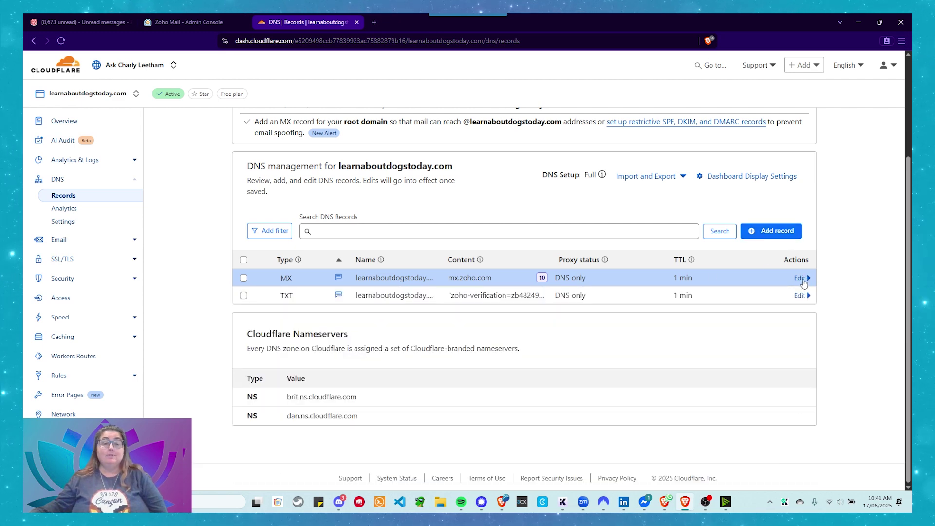
pyautogui.click(772, 231)
pyautogui.click(771, 231)
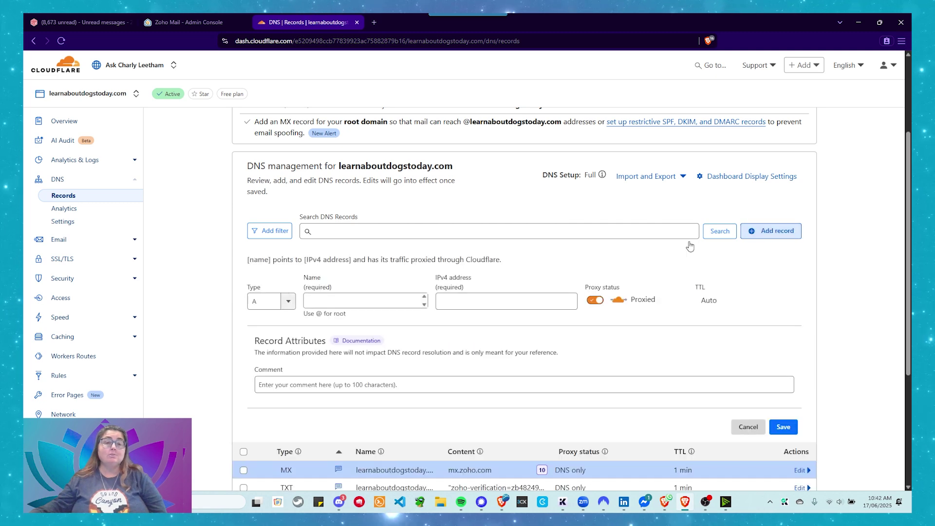
pyautogui.click(285, 301)
pyautogui.scroll(-3, 267, 349)
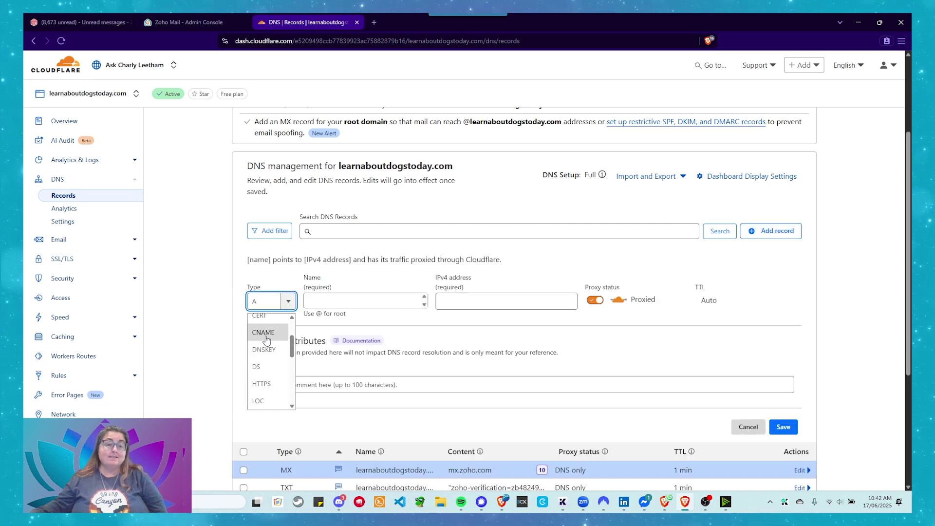
pyautogui.click(258, 337)
pyautogui.click(322, 301)
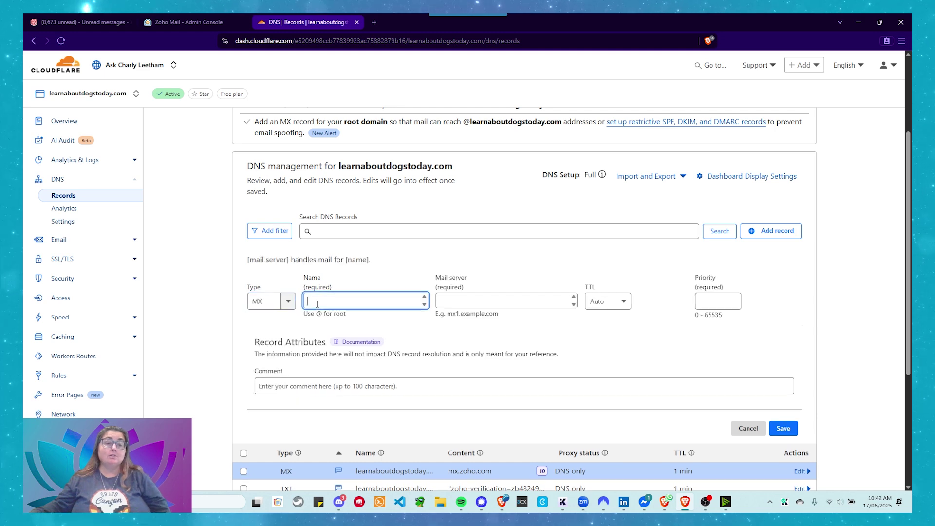
pyautogui.write('@')
pyautogui.click(468, 298)
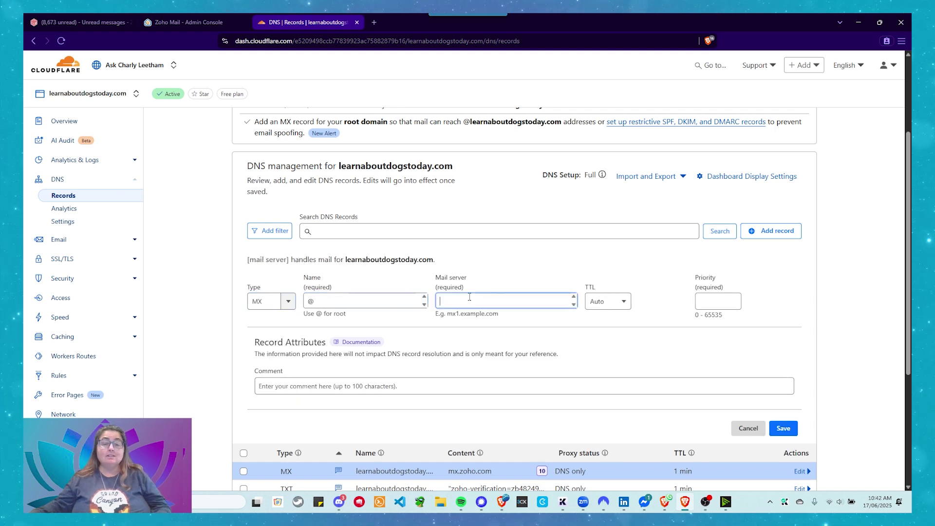
pyautogui.write('mx.zoho.com')
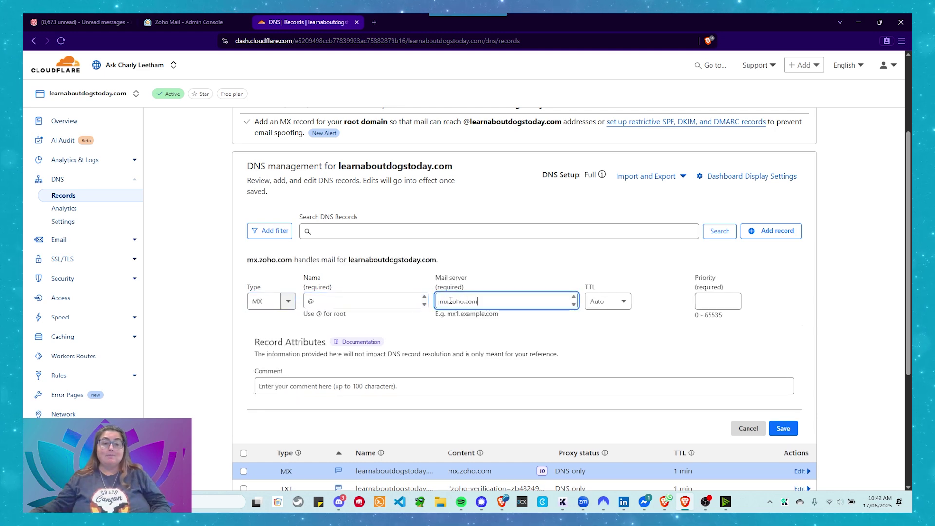
pyautogui.click(449, 301)
pyautogui.write('2')
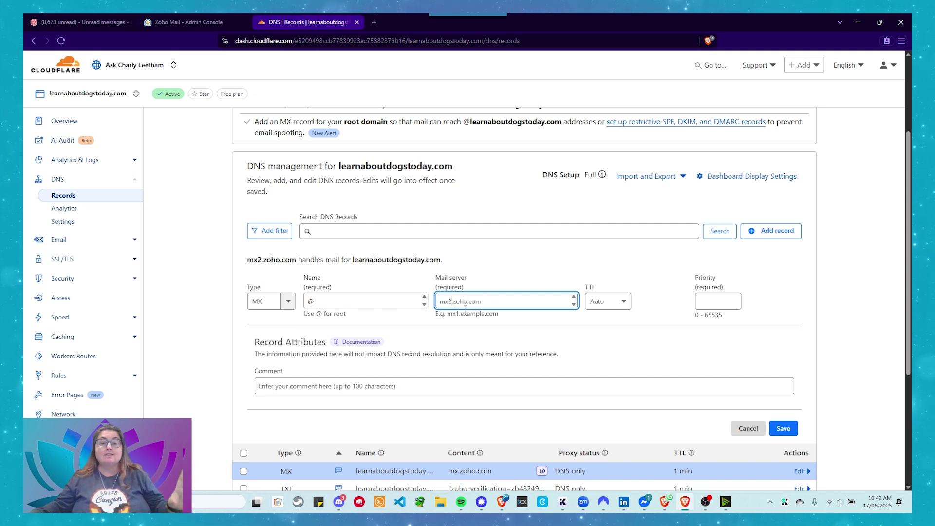
# Set TTL to 1 min, comment 'Secondary MX Record for Zoho', and save the record.
pyautogui.click(622, 302)
pyautogui.click(608, 342)
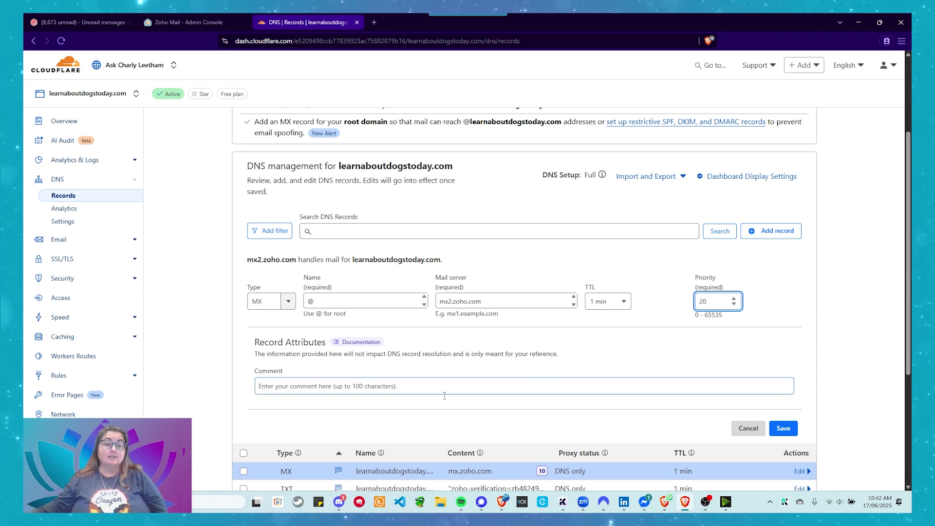
pyautogui.click(401, 384)
pyautogui.write('Secondary ')
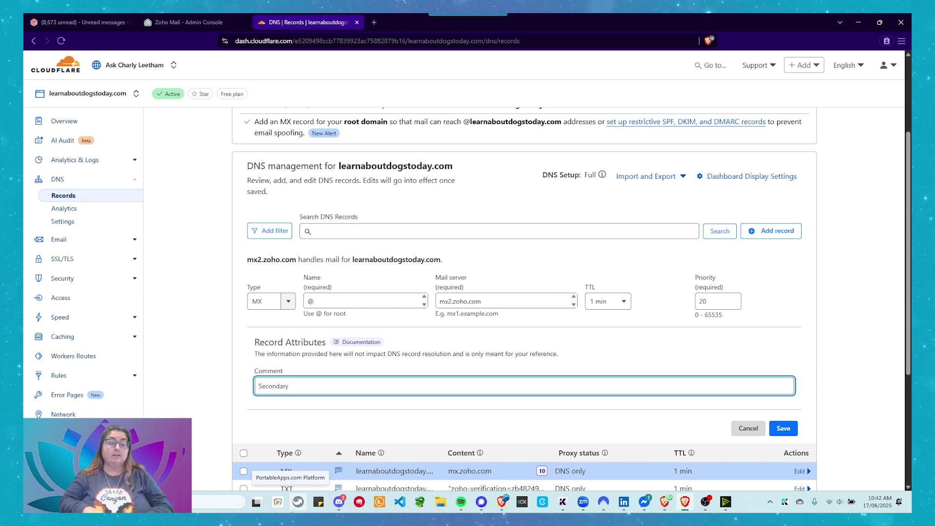
pyautogui.write('MX Record for ')
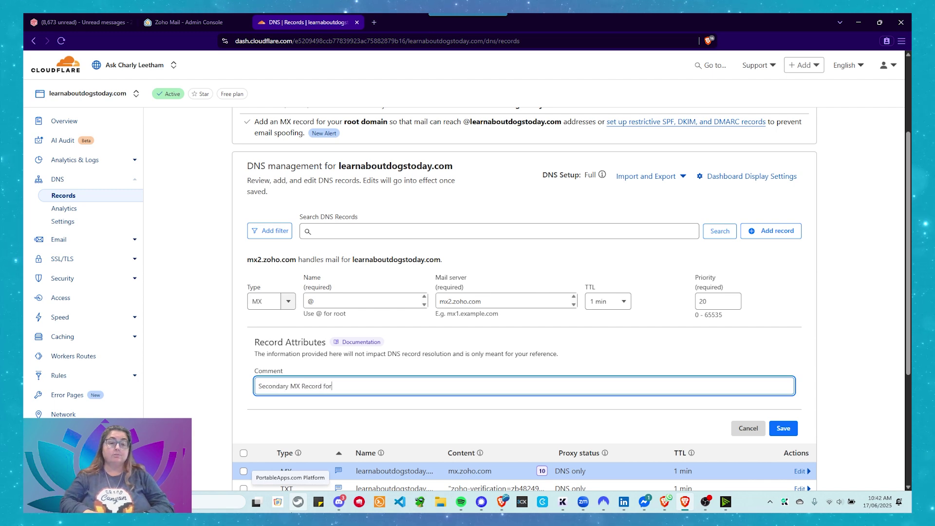
pyautogui.write('Zoho')
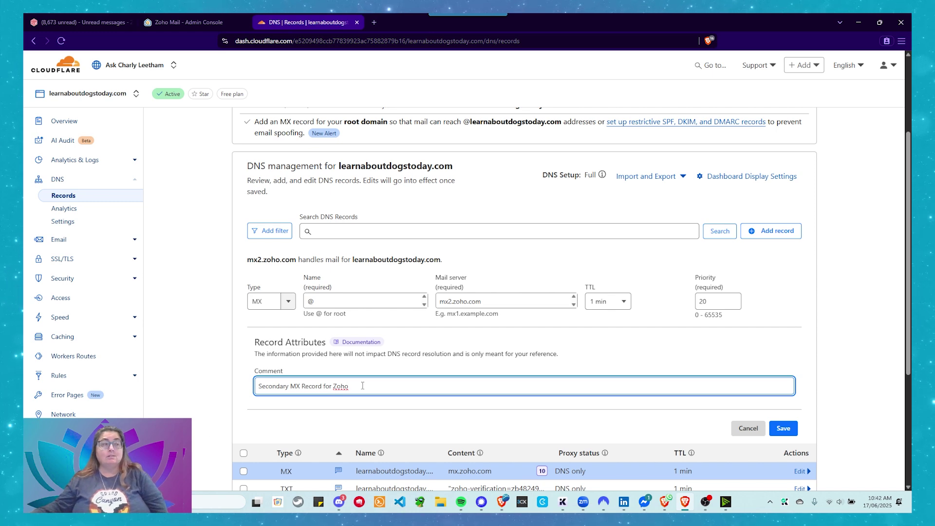
pyautogui.click(782, 429)
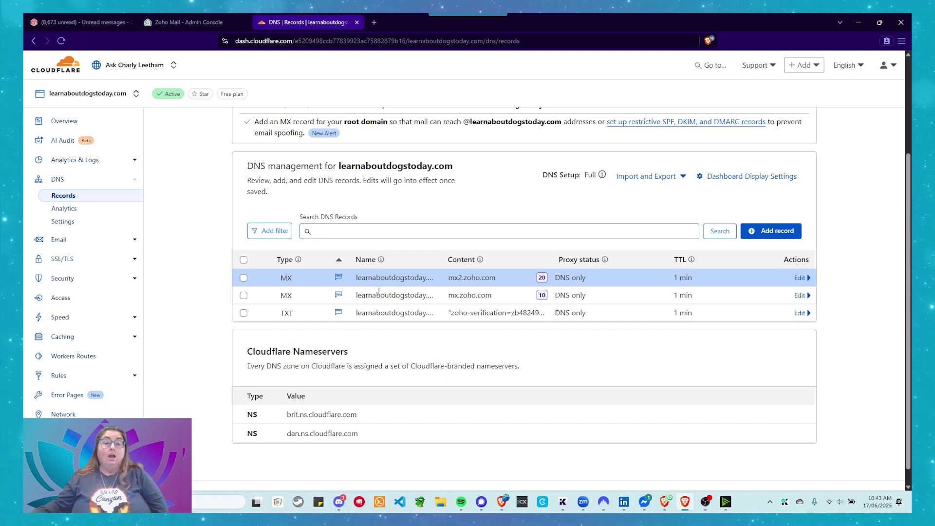
# Start a third MX record with name @ and mail server mx3.zoho.com.
pyautogui.click(773, 231)
pyautogui.click(276, 302)
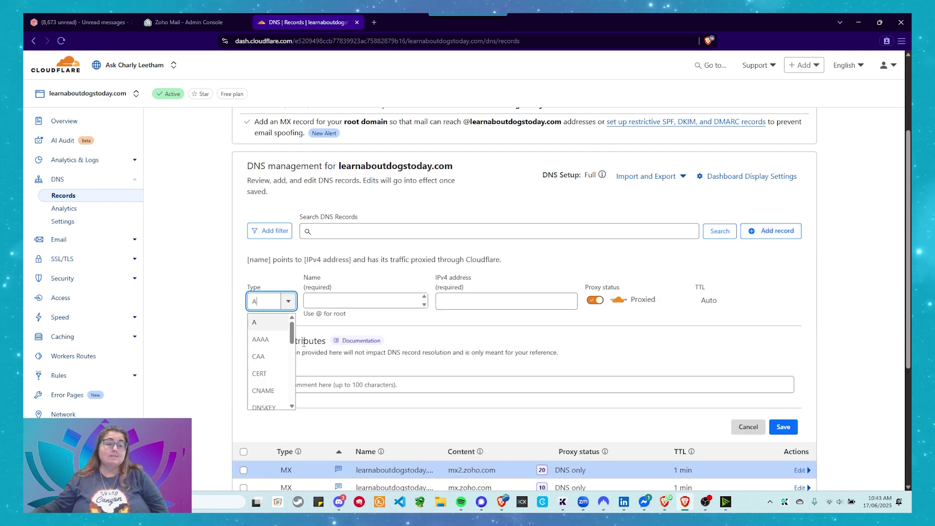
pyautogui.scroll(-4, 272, 269)
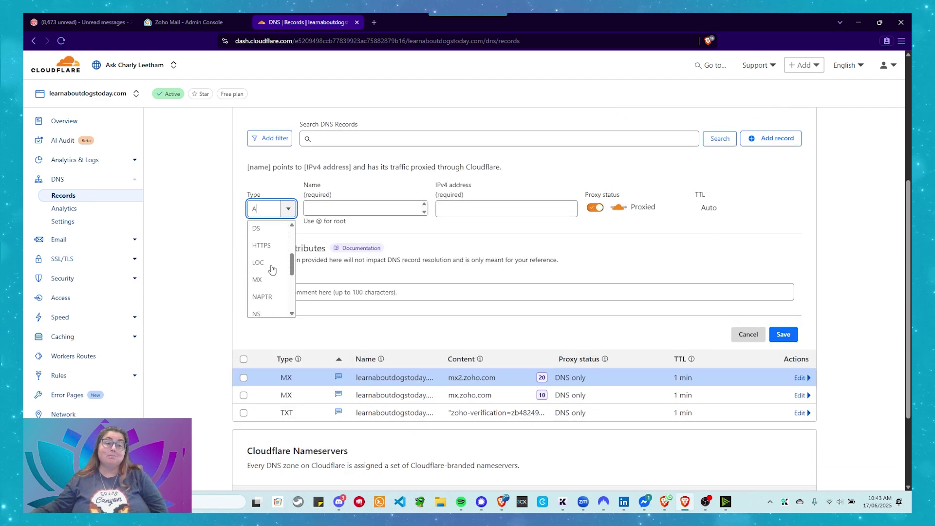
pyautogui.click(261, 253)
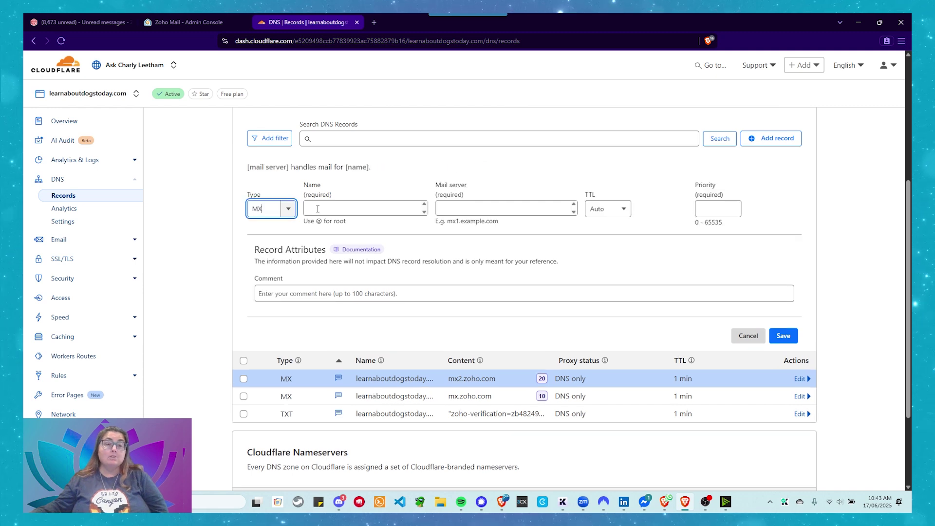
pyautogui.click(356, 206)
pyautogui.write('@')
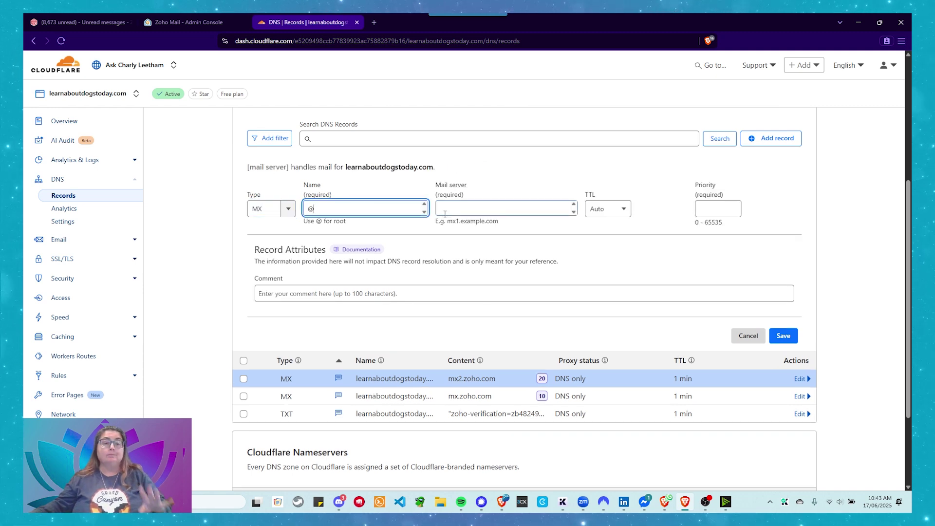
pyautogui.click(443, 213)
pyautogui.write('mx.zoho.com')
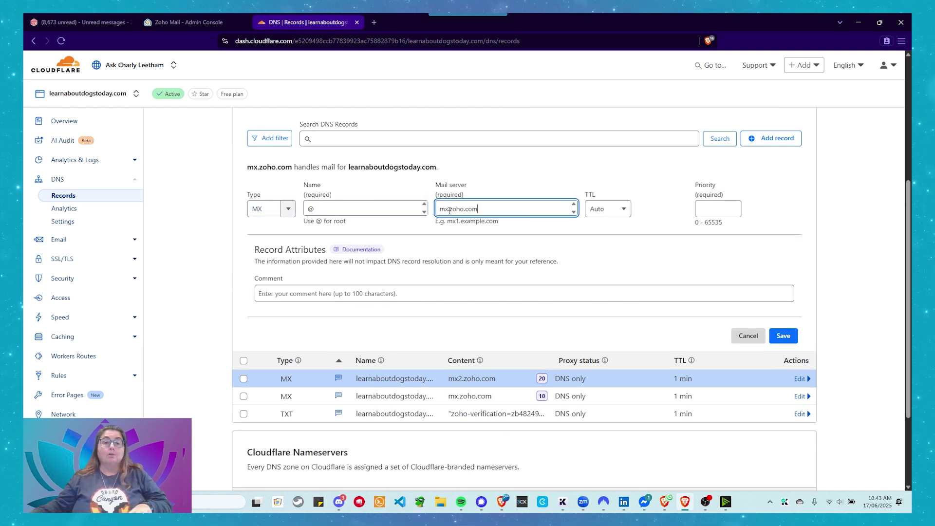
pyautogui.press('Left')
pyautogui.press('Left')
pyautogui.press('Left')
pyautogui.press('Left')
pyautogui.press('Left')
pyautogui.press('Left')
pyautogui.press('Left')
pyautogui.press('Left')
pyautogui.press('Left')
pyautogui.write('3')
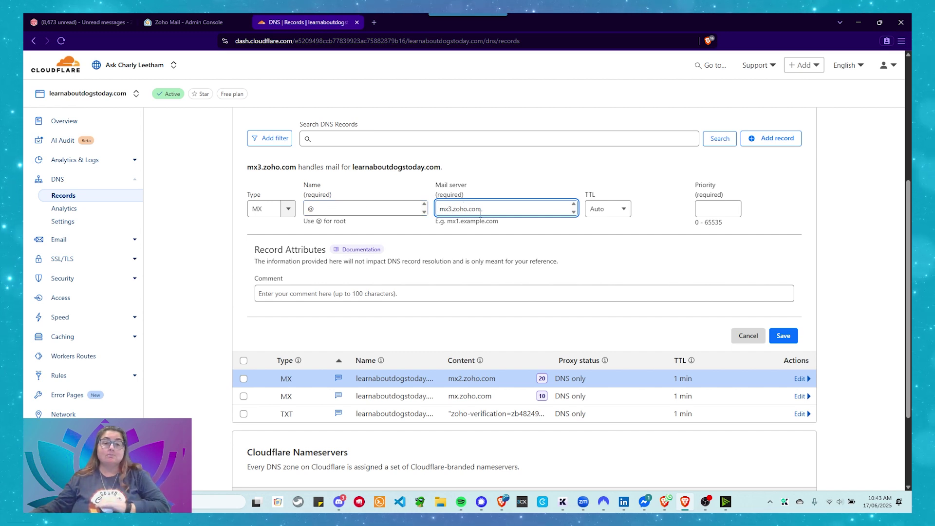
# Set TTL 1 min, priority 50, comment 'Tertiary MX record for Zoho', and save.
pyautogui.click(608, 214)
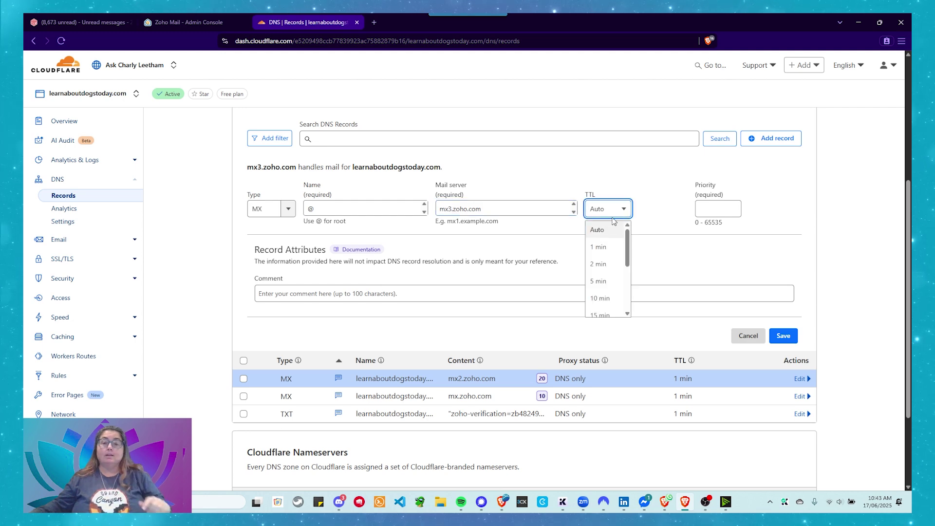
pyautogui.click(607, 246)
pyautogui.click(716, 209)
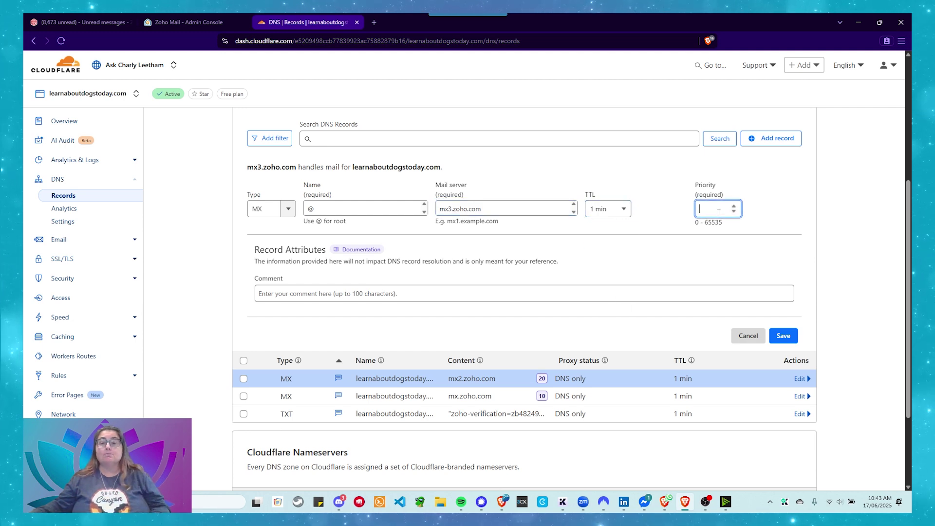
pyautogui.write('50')
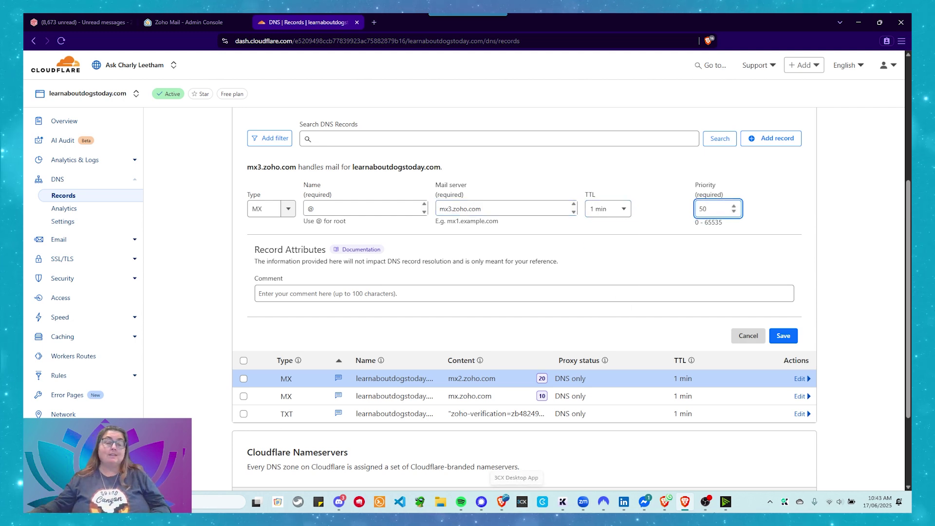
pyautogui.click(321, 284)
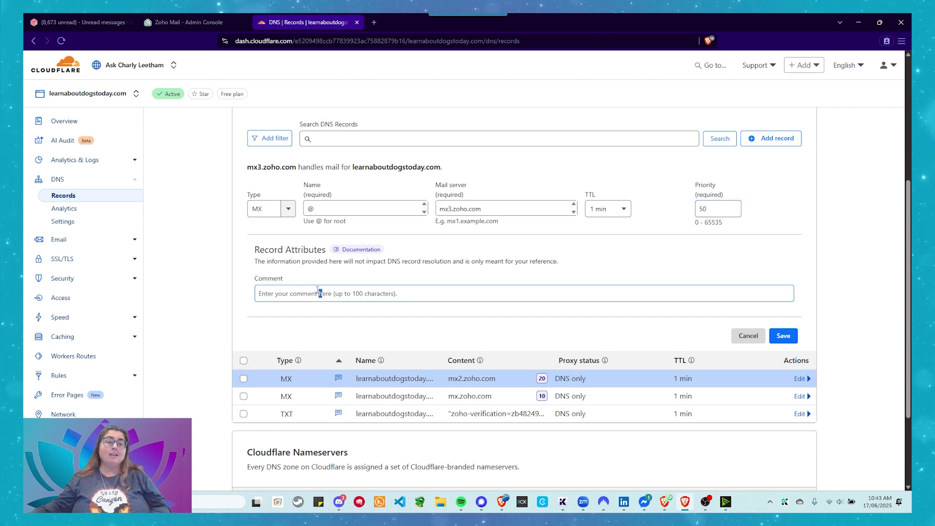
pyautogui.click(320, 293)
pyautogui.write('Tert')
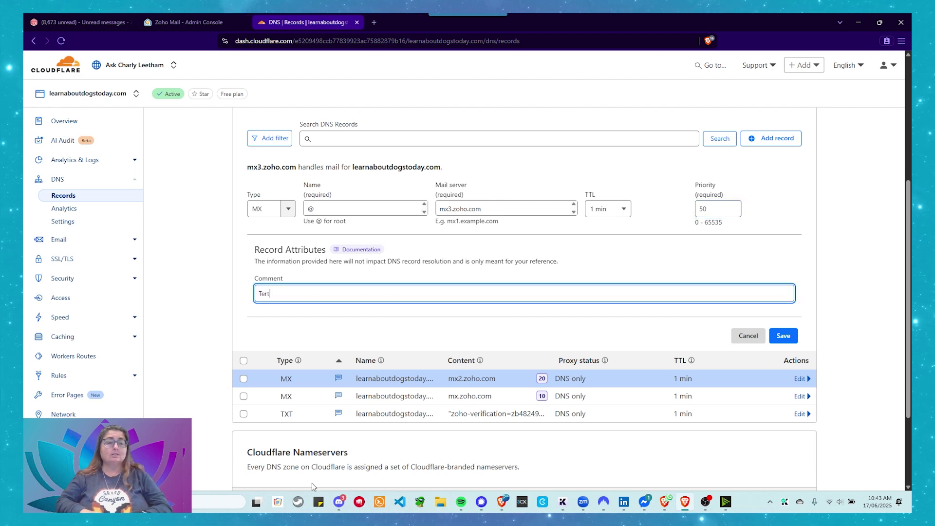
pyautogui.write('iary ')
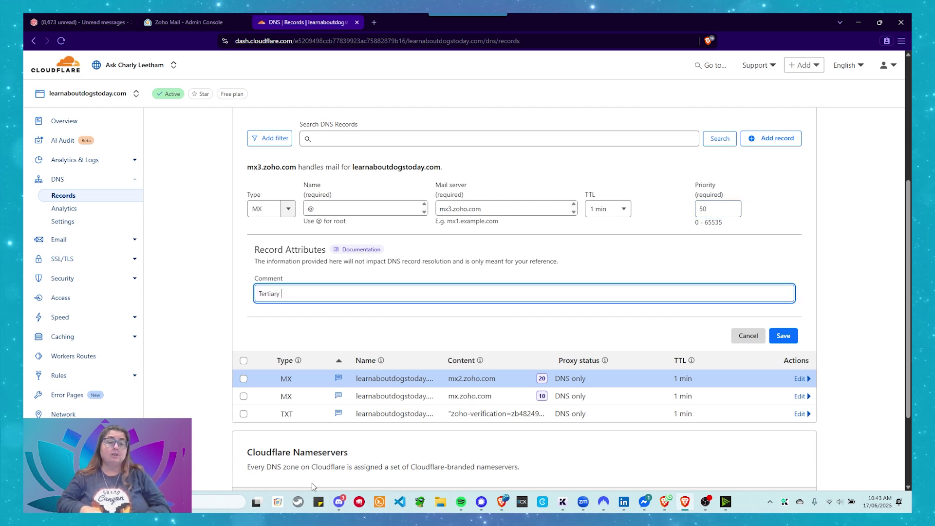
pyautogui.write('MX re')
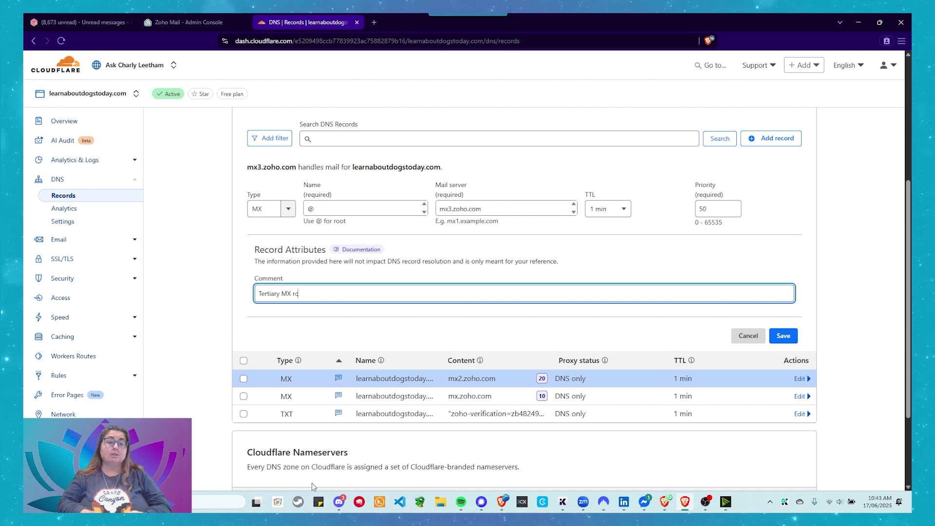
pyautogui.write('cord for Zoho')
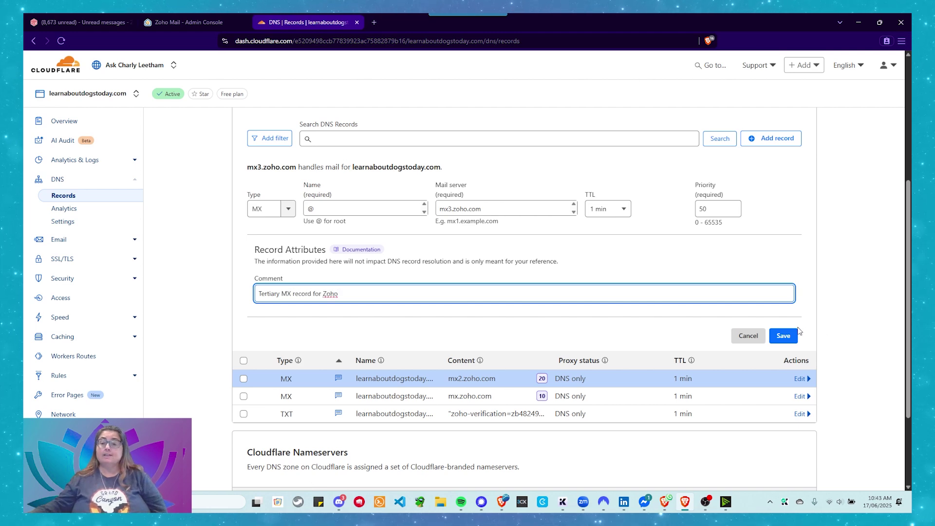
pyautogui.click(781, 337)
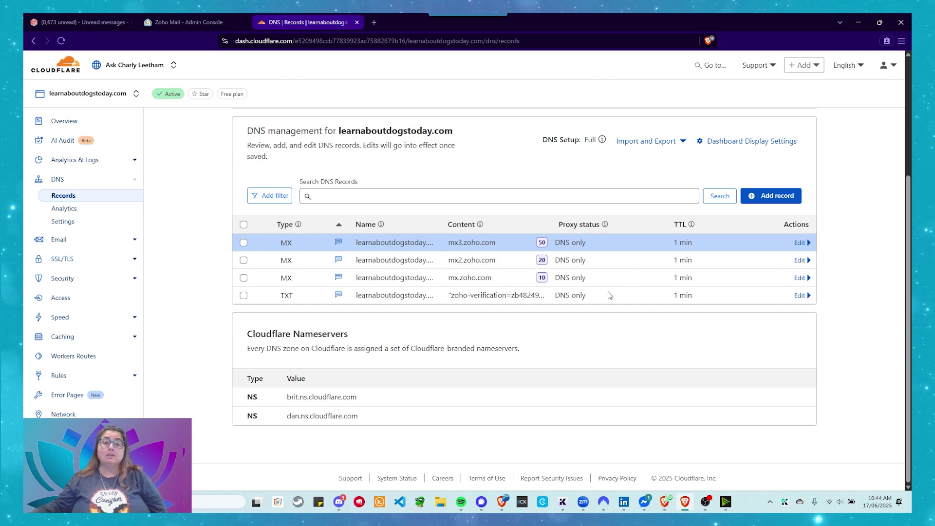
pyautogui.moveTo(545, 287)
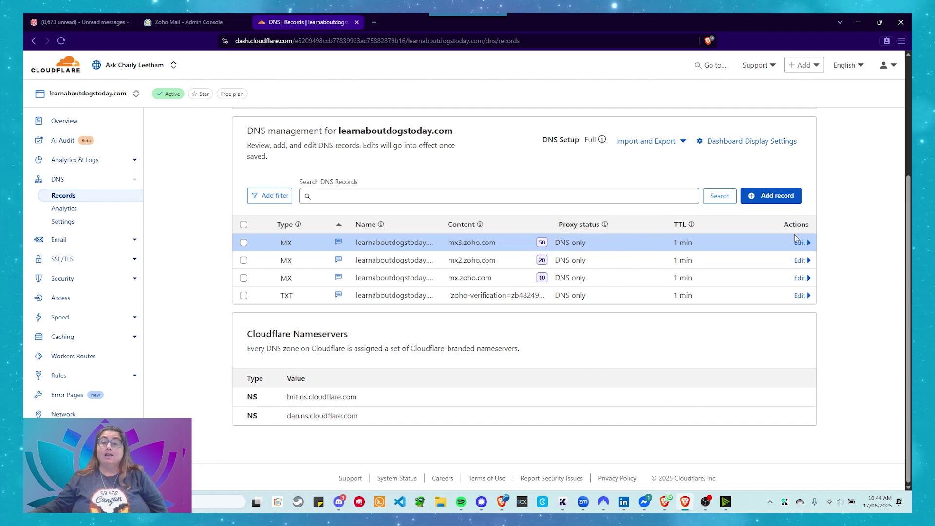
# Verify in Zoho that the mx, mx2 and mx3.zoho.com MX records are detected.
pyautogui.click(180, 22)
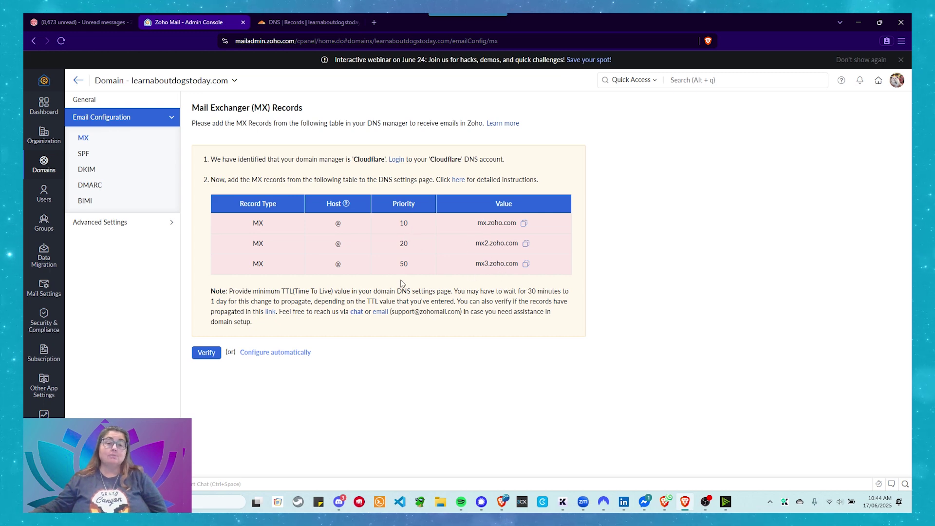
pyautogui.click(213, 355)
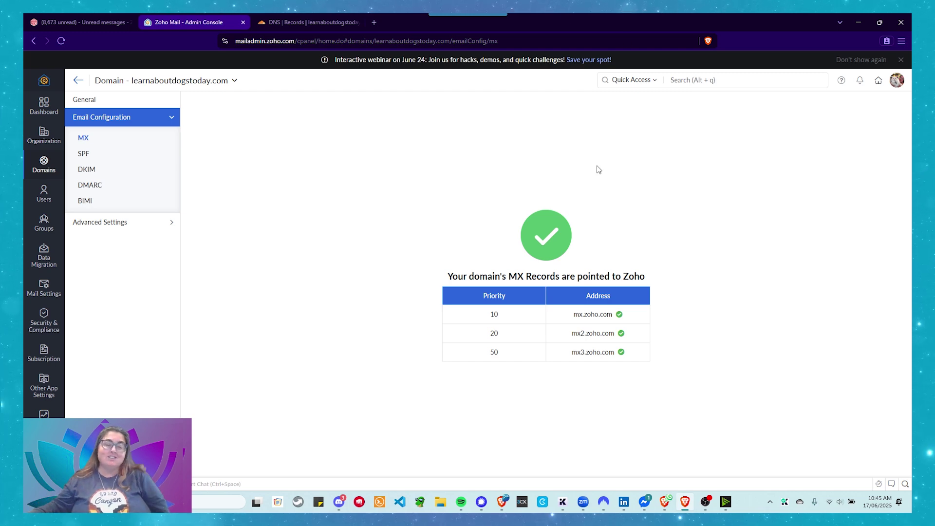
# Open manual SPF setup and copy the value v=spf1 include:zohomail.com ~all.
pyautogui.click(96, 153)
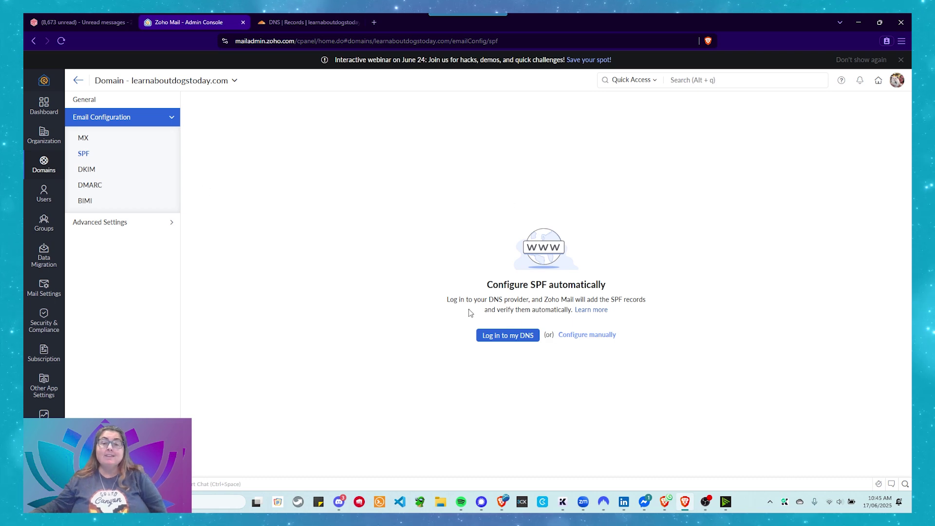
pyautogui.click(578, 339)
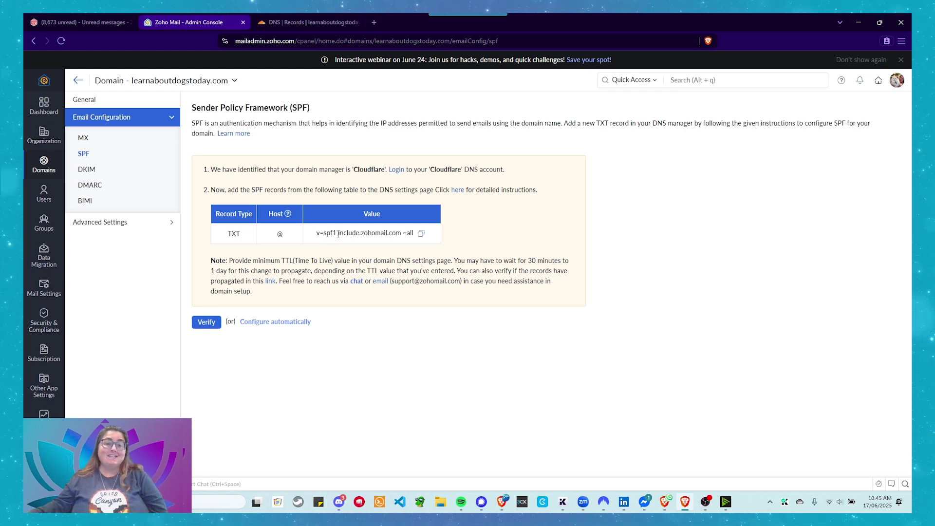
pyautogui.moveTo(339, 234); pyautogui.dragTo(403, 230)
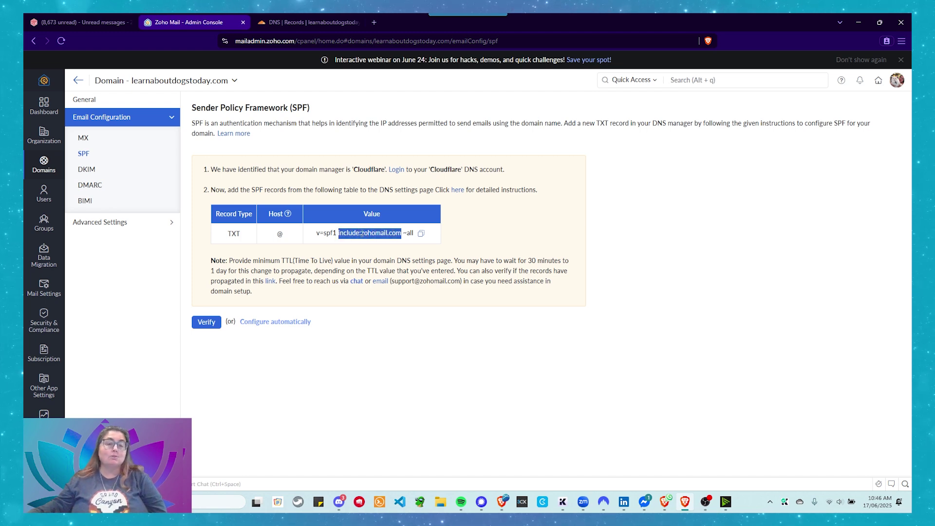
pyautogui.click(351, 271)
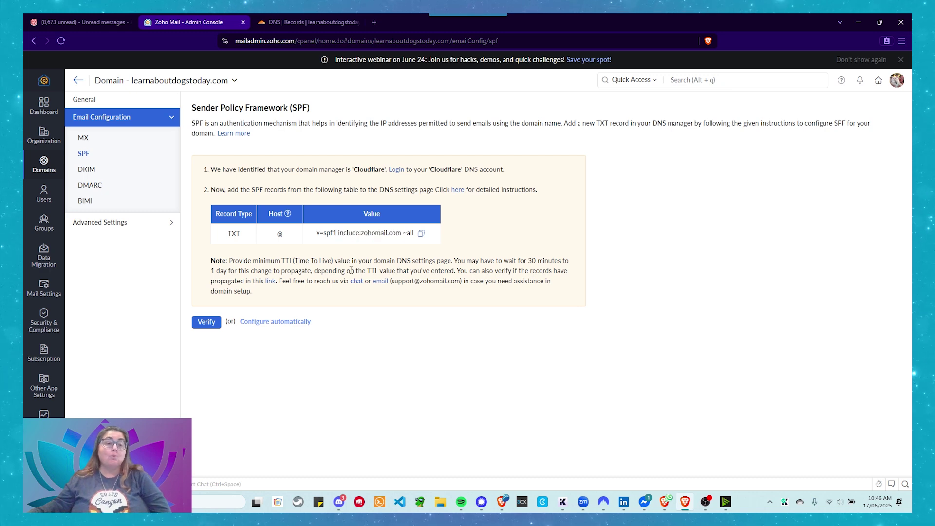
pyautogui.click(422, 234)
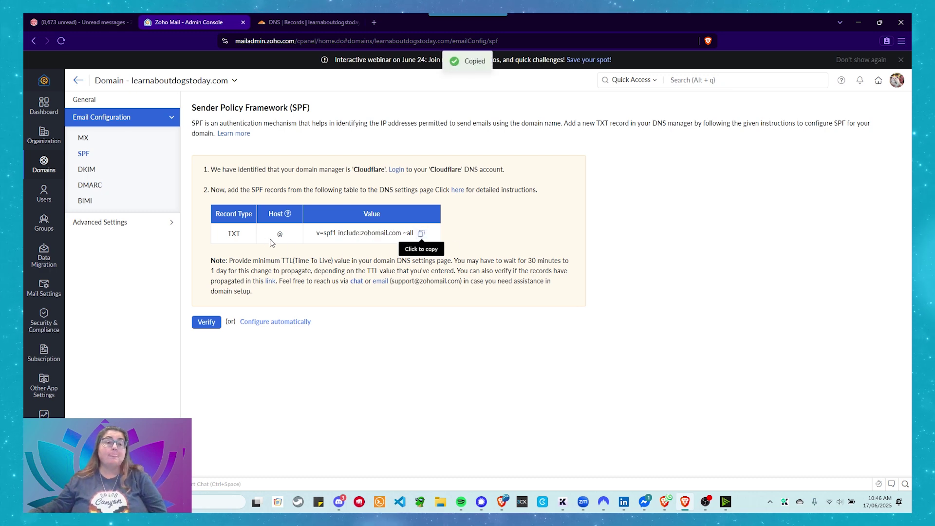
# In Cloudflare, start a TXT record named @ with TTL 1 min.
pyautogui.click(293, 23)
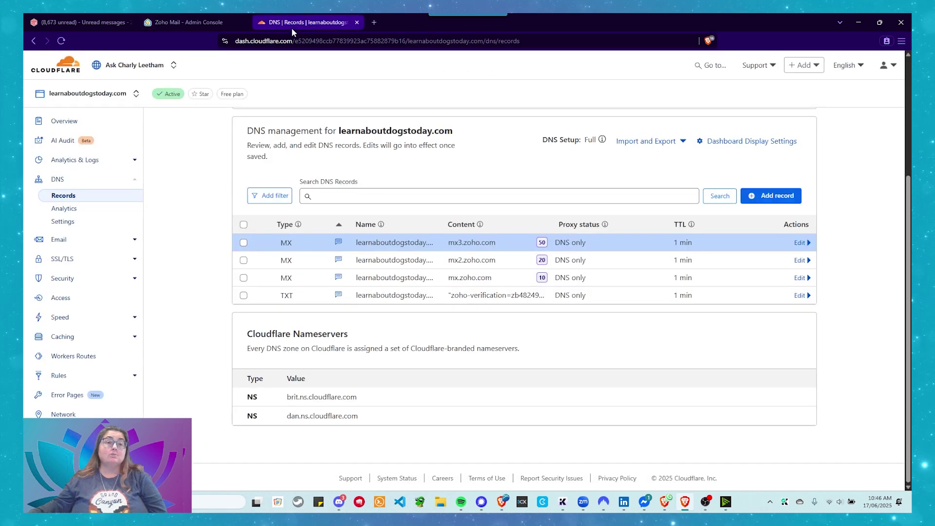
pyautogui.click(749, 196)
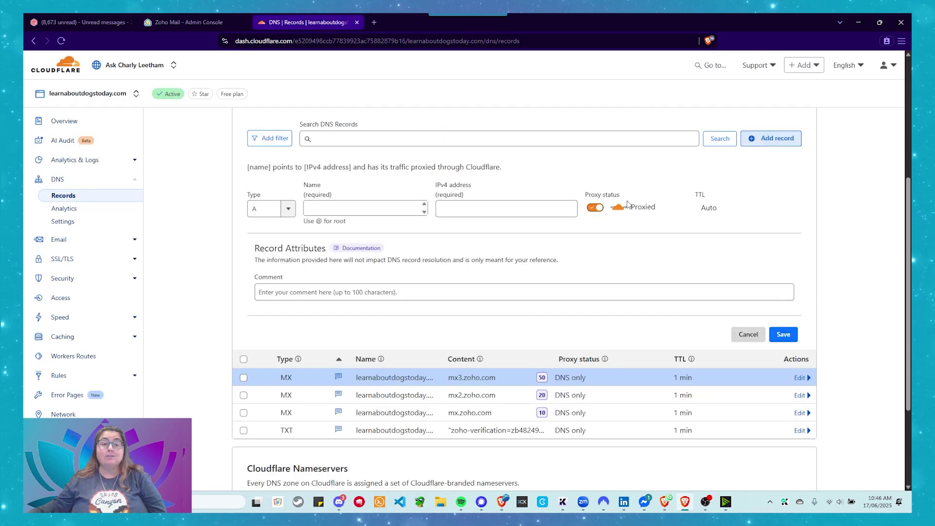
pyautogui.click(281, 215)
pyautogui.scroll(-3, 262, 258)
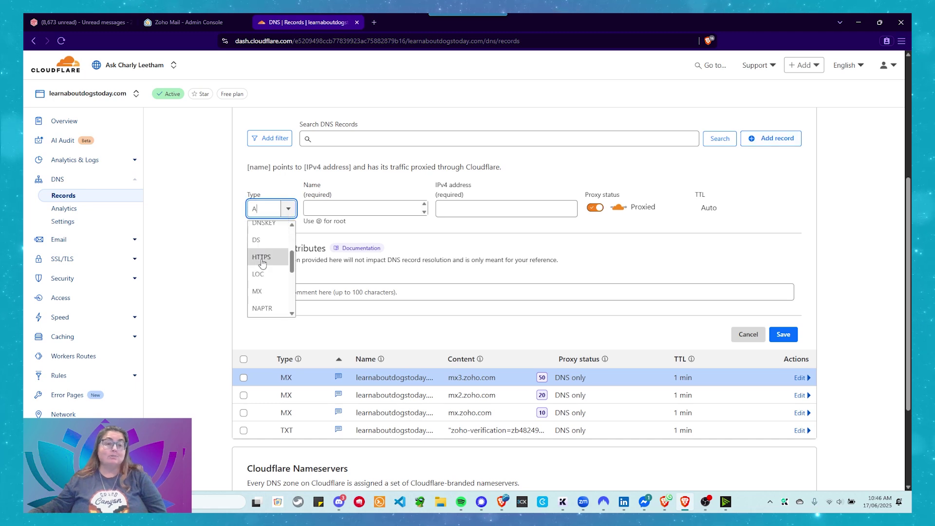
pyautogui.scroll(-4, 262, 272)
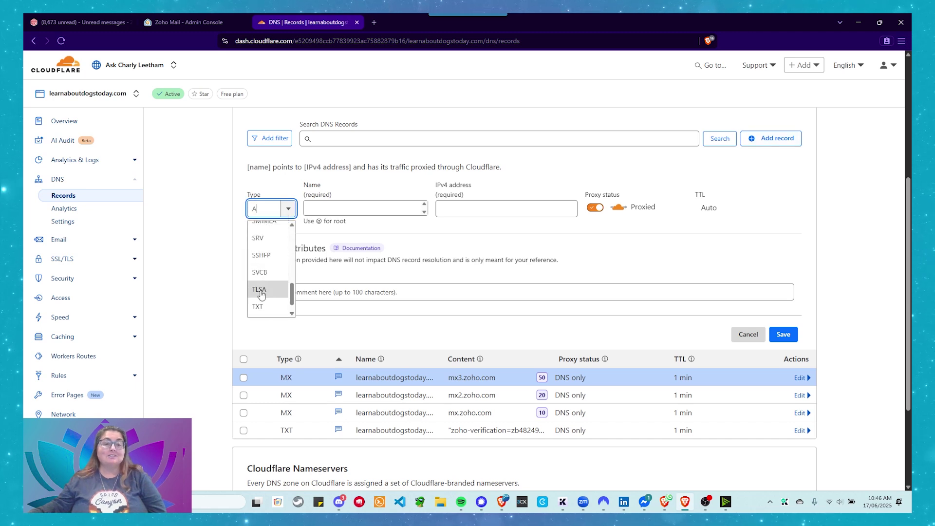
pyautogui.click(259, 307)
pyautogui.click(340, 205)
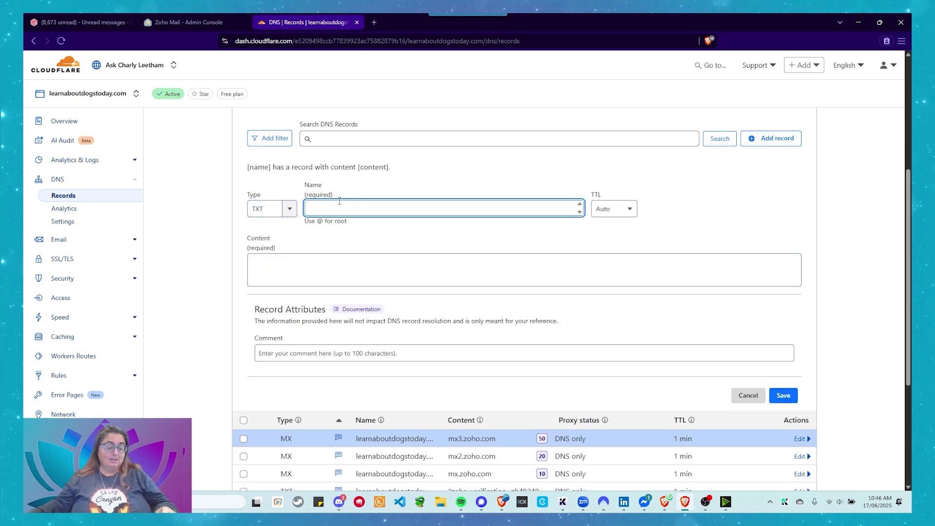
pyautogui.write('@')
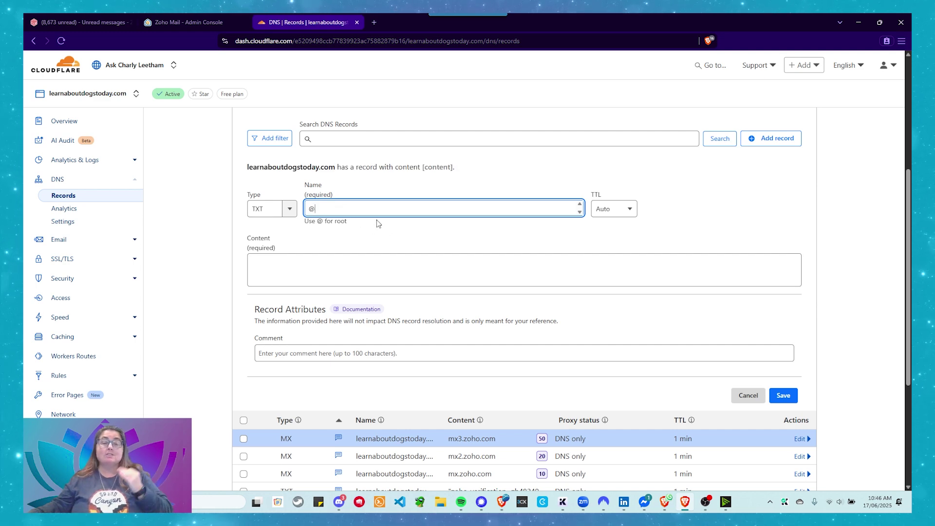
pyautogui.click(613, 208)
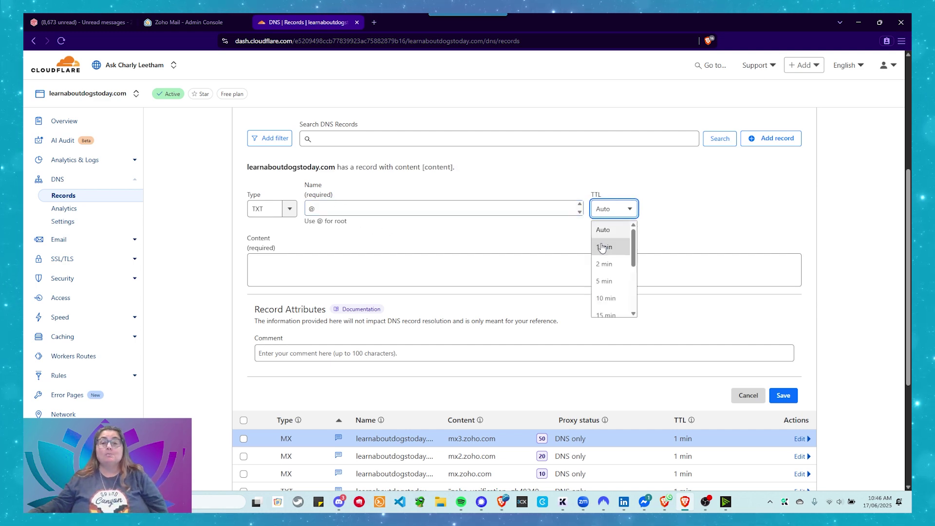
pyautogui.click(604, 245)
# Enter v=spf1 include:zohomail.com ~all as content, comment 'SPF Record only includes Zoho', and save.
pyautogui.click(290, 267)
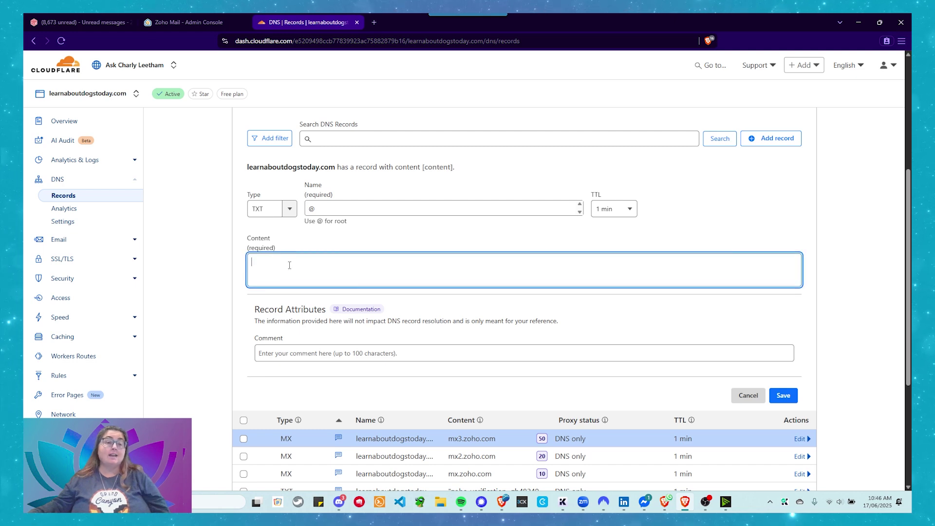
pyautogui.write('v=spf1 include:zohomail.com ~all')
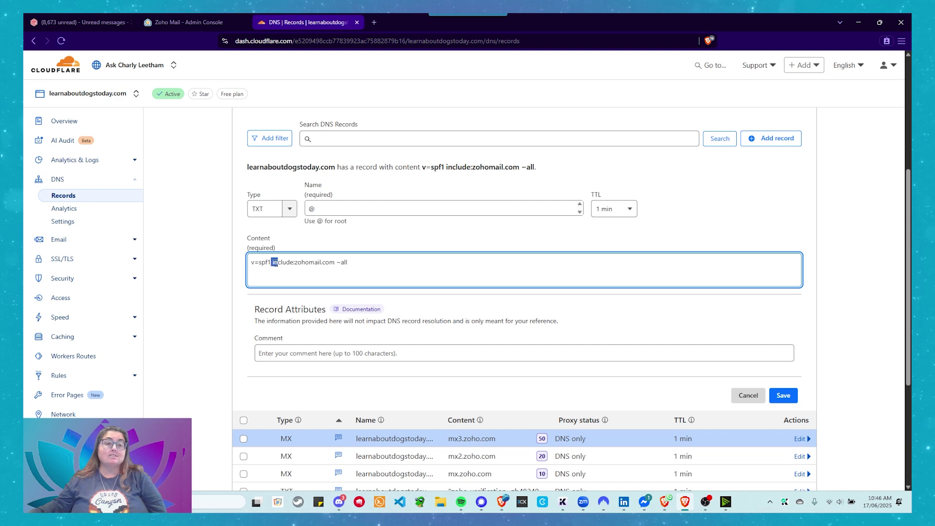
pyautogui.click(277, 263)
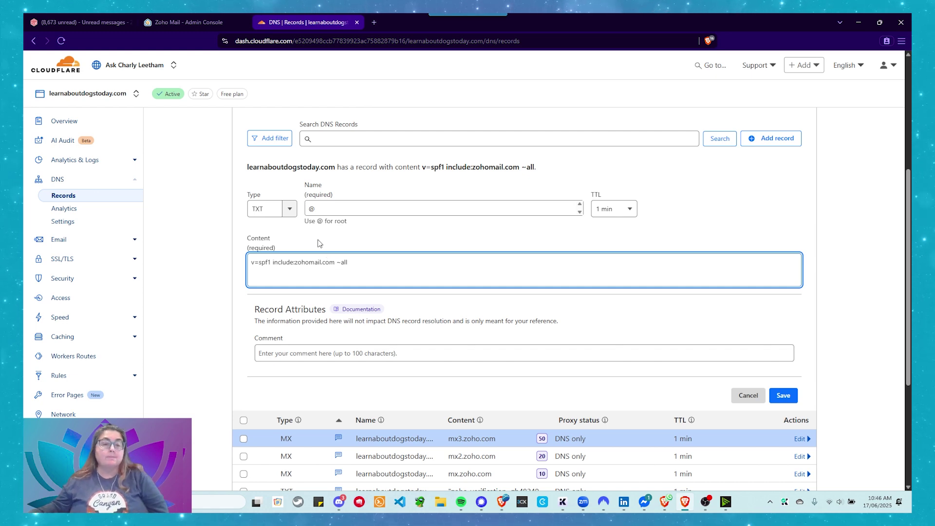
pyautogui.click(266, 353)
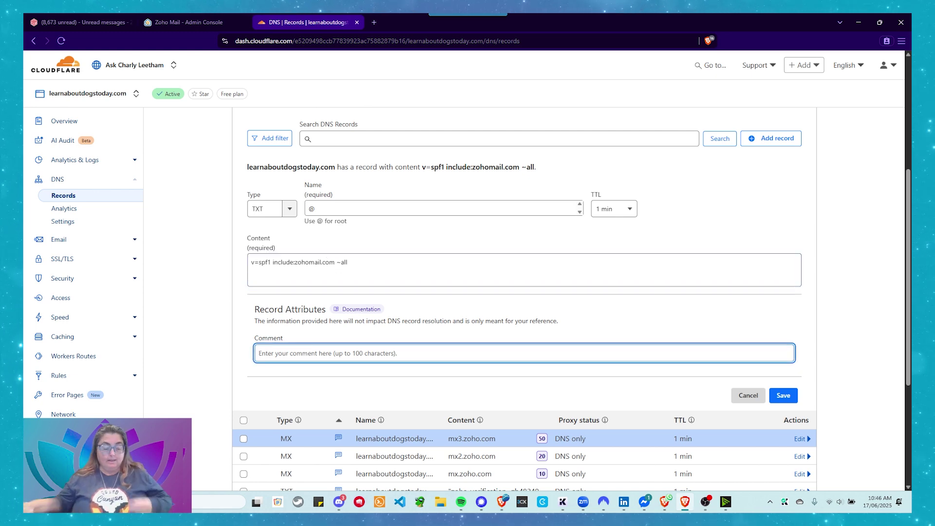
pyautogui.write('SPF Reco')
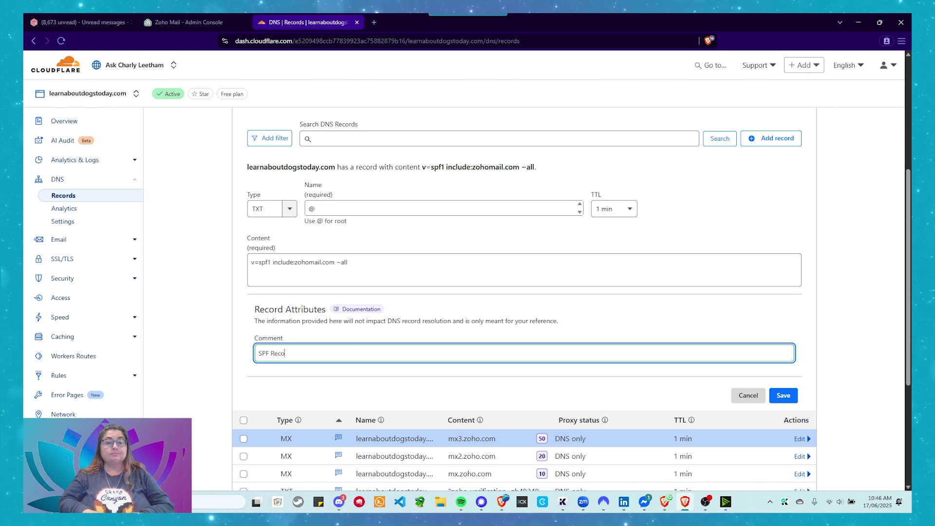
pyautogui.write('rd only includ')
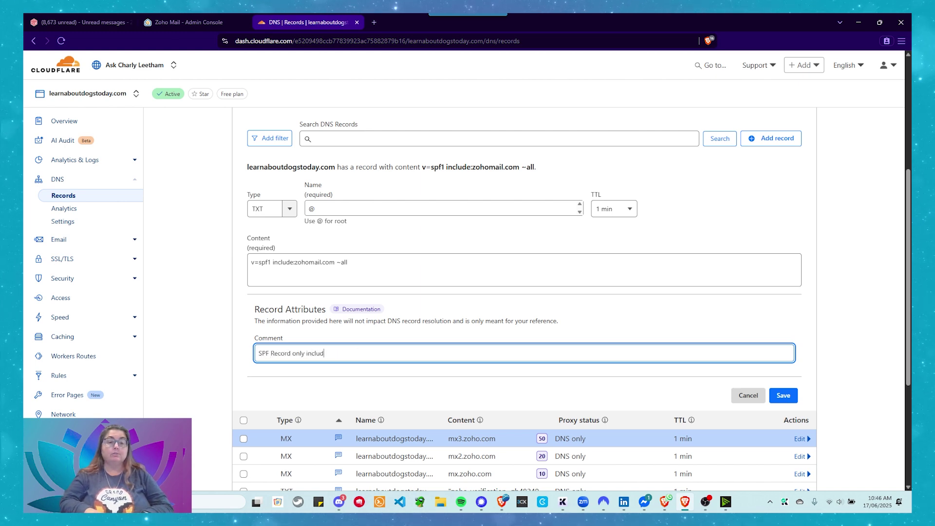
pyautogui.write('es Zoho Mail')
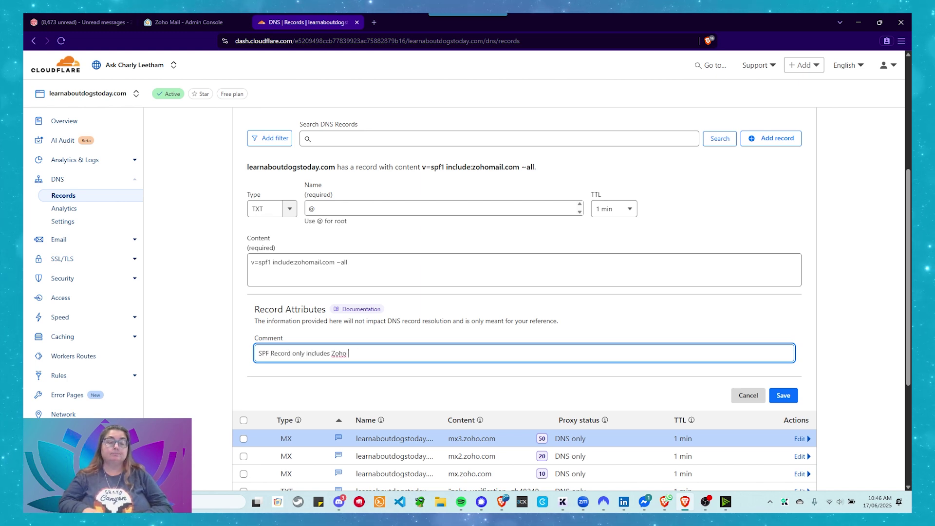
pyautogui.click(787, 400)
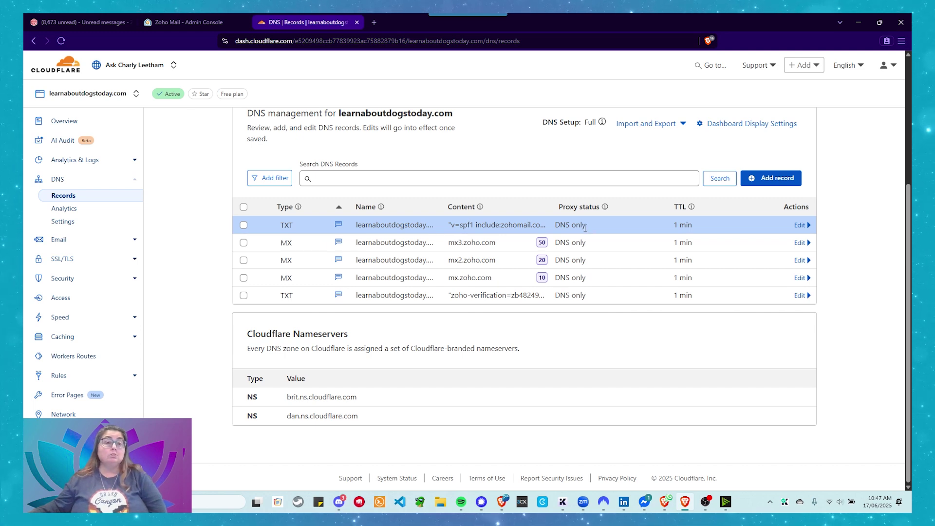
# Verify the SPF TXT record in Zoho so it reports pointed successfully.
pyautogui.click(188, 18)
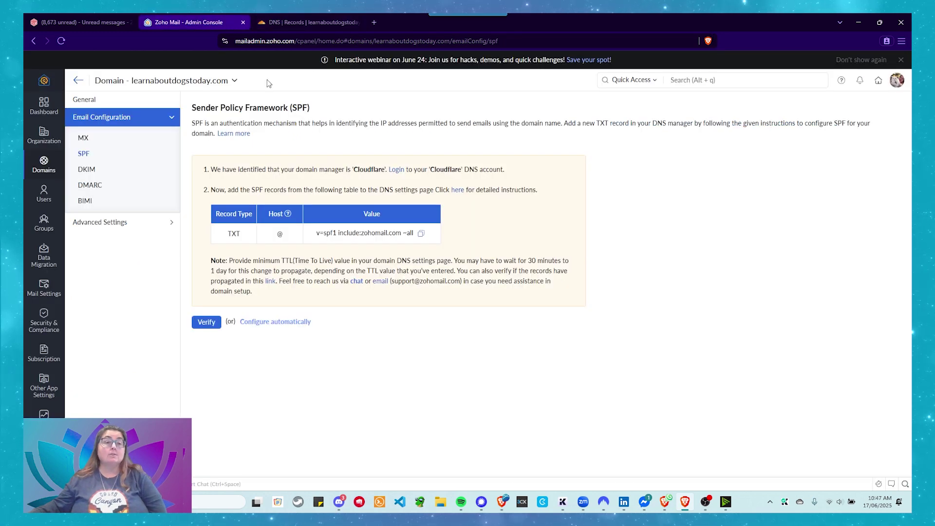
pyautogui.click(208, 326)
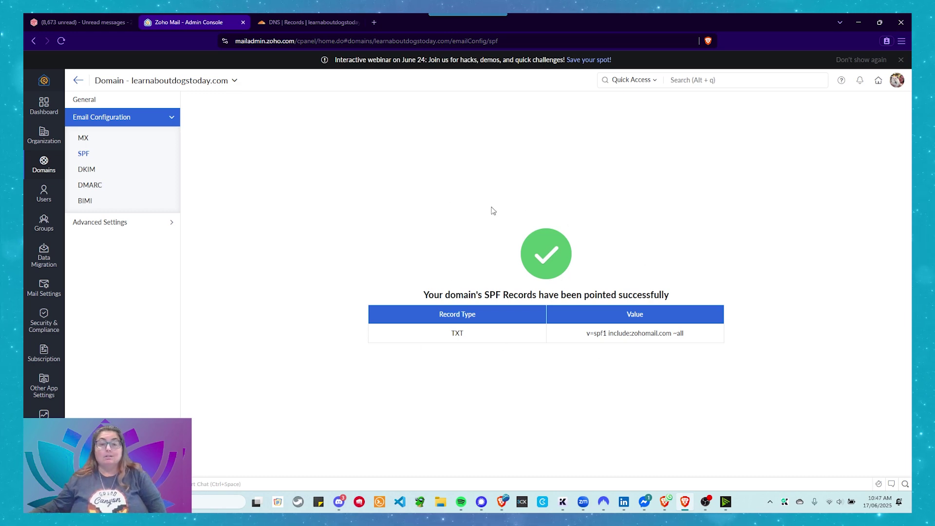
# Open the DKIM settings, attempt to enable DKIM, and dismiss the resulting error.
pyautogui.click(87, 170)
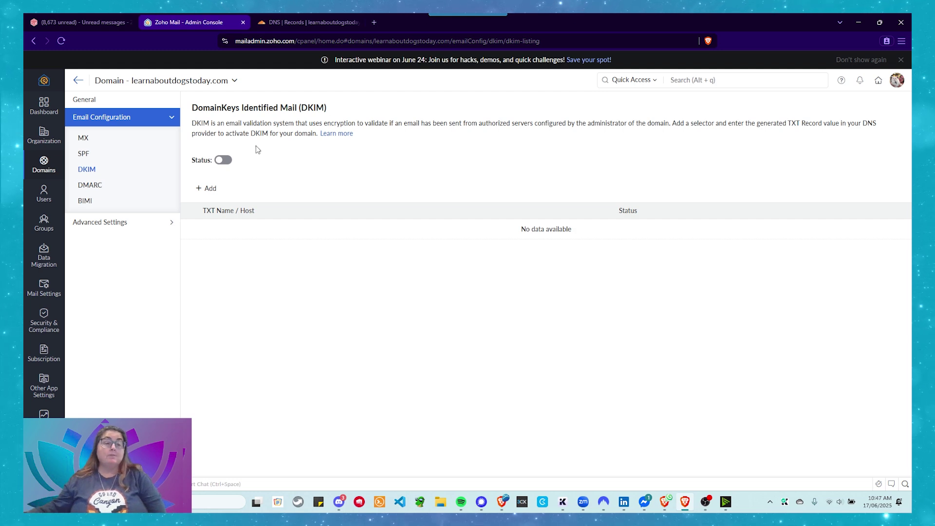
pyautogui.click(225, 162)
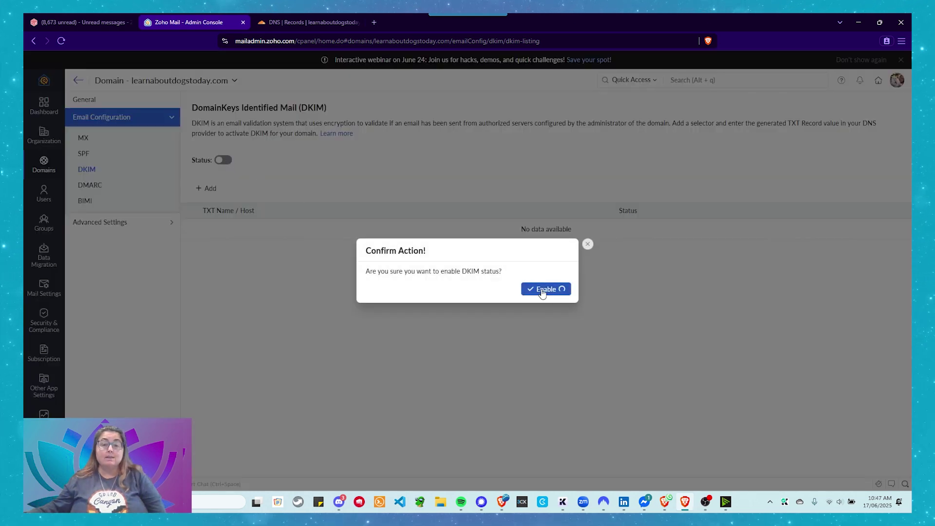
pyautogui.click(542, 291)
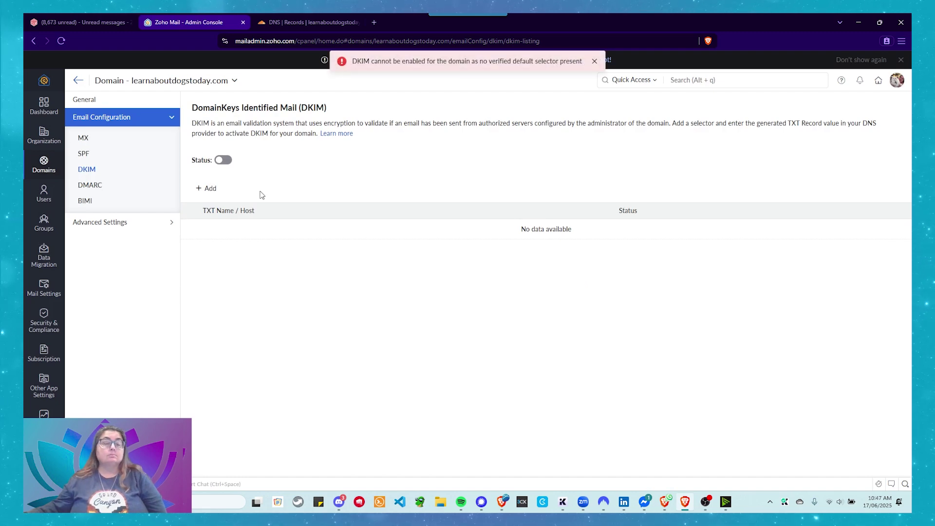
pyautogui.click(595, 60)
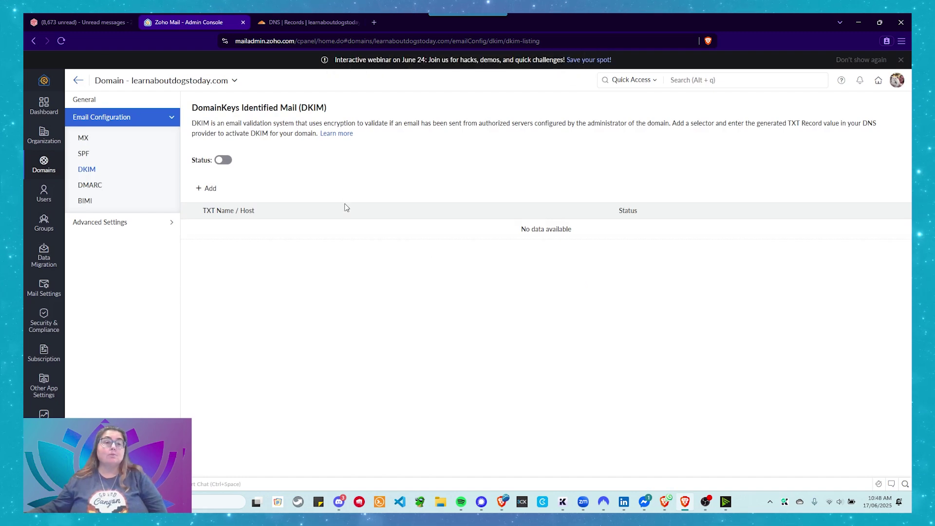
# Add a new DKIM selector named zmail.
pyautogui.click(207, 189)
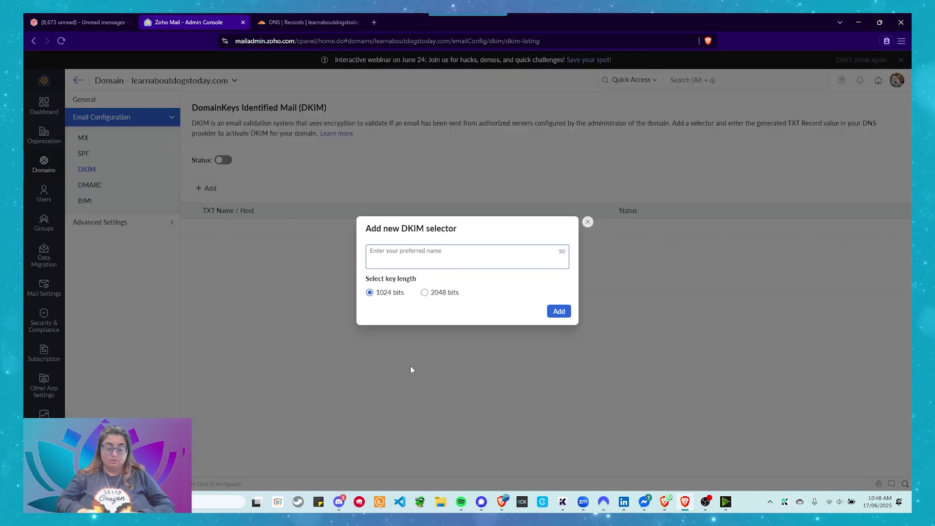
pyautogui.write('zmail')
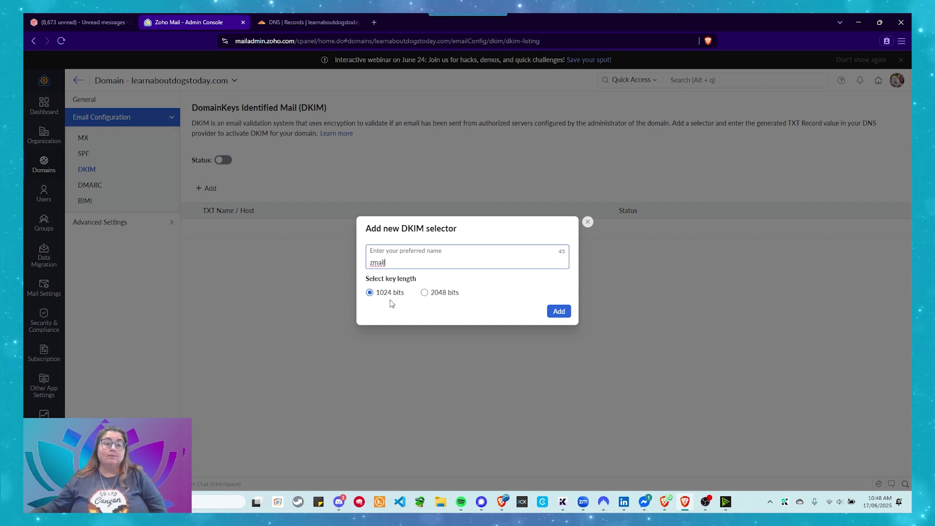
pyautogui.click(559, 311)
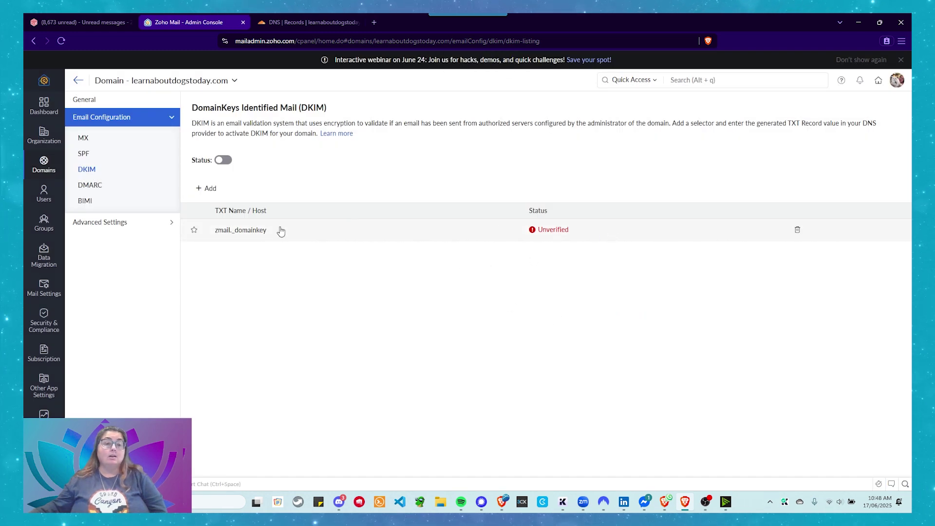
# Show the zmail selector's manual configuration and copy the zmail._domainkey host name.
pyautogui.click(240, 236)
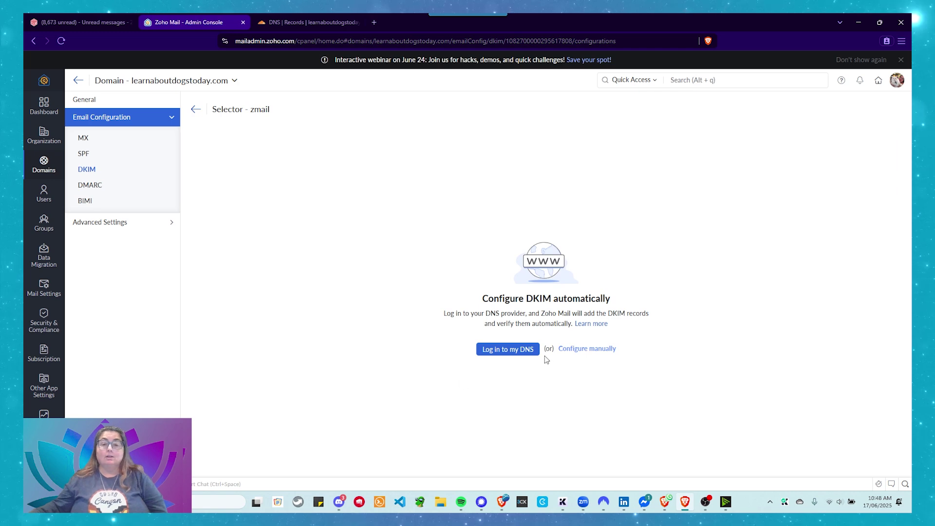
pyautogui.click(195, 109)
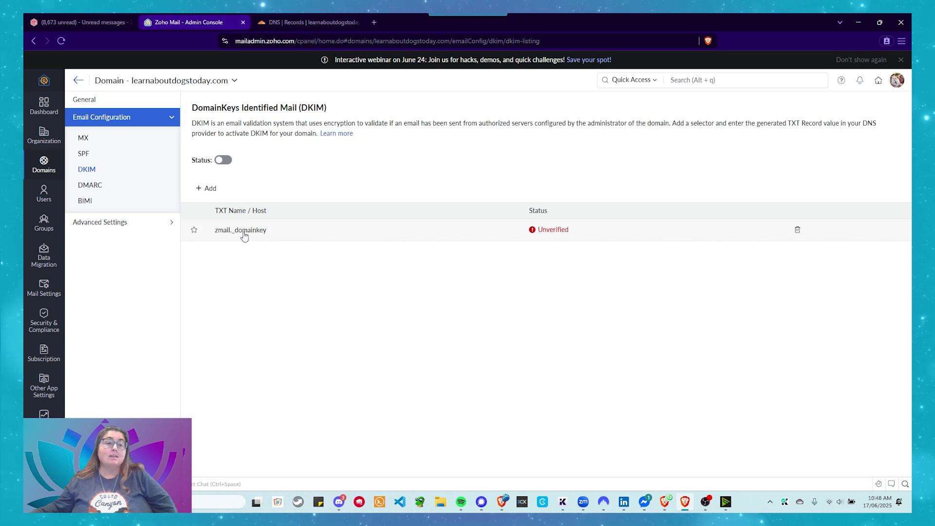
pyautogui.click(275, 232)
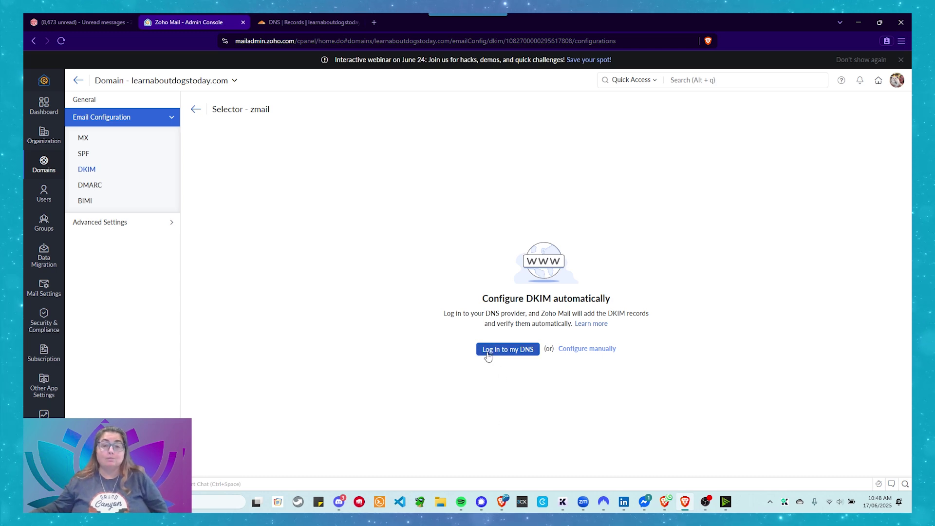
pyautogui.click(573, 350)
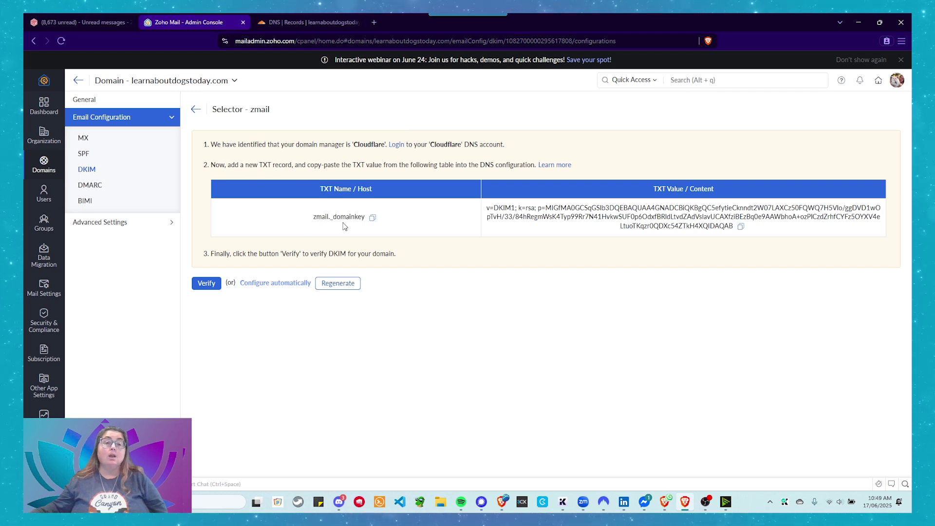
pyautogui.click(372, 218)
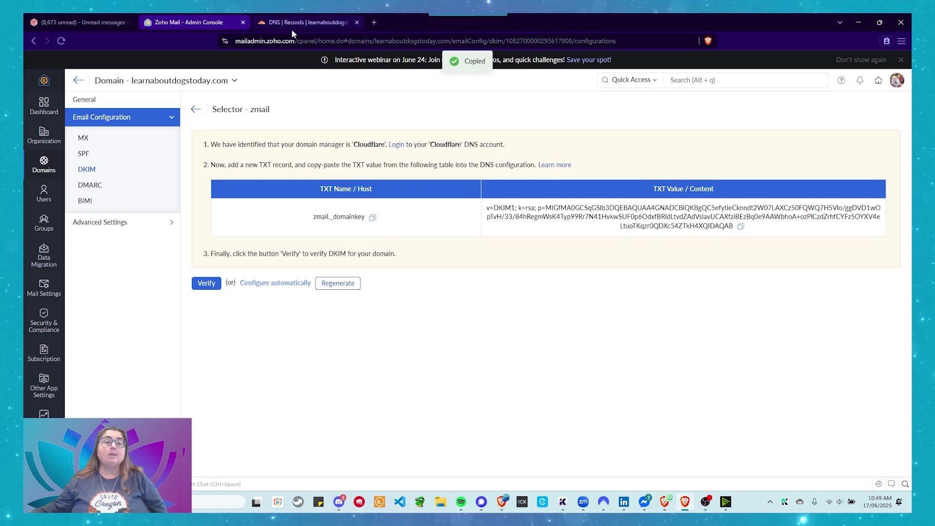
# In Cloudflare, start a TXT record named zmail._domainkey with TTL 1 min.
pyautogui.click(292, 22)
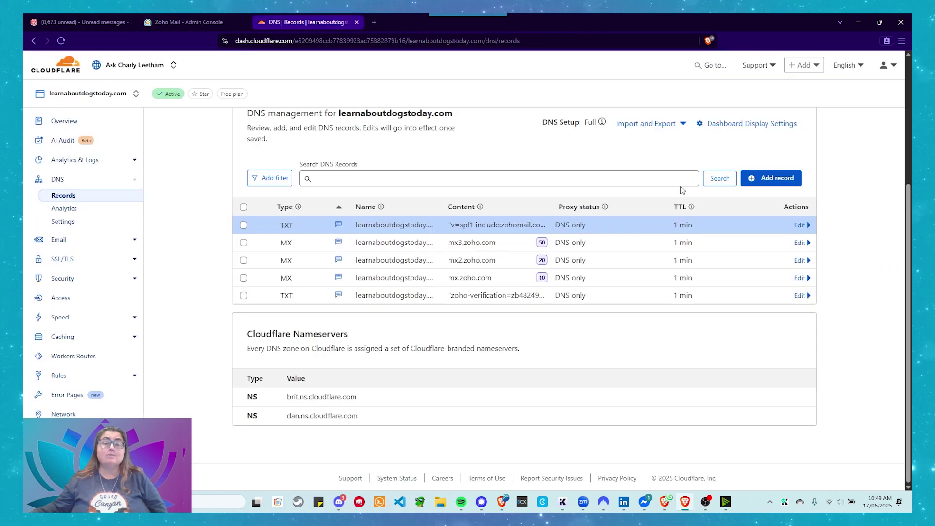
pyautogui.click(771, 178)
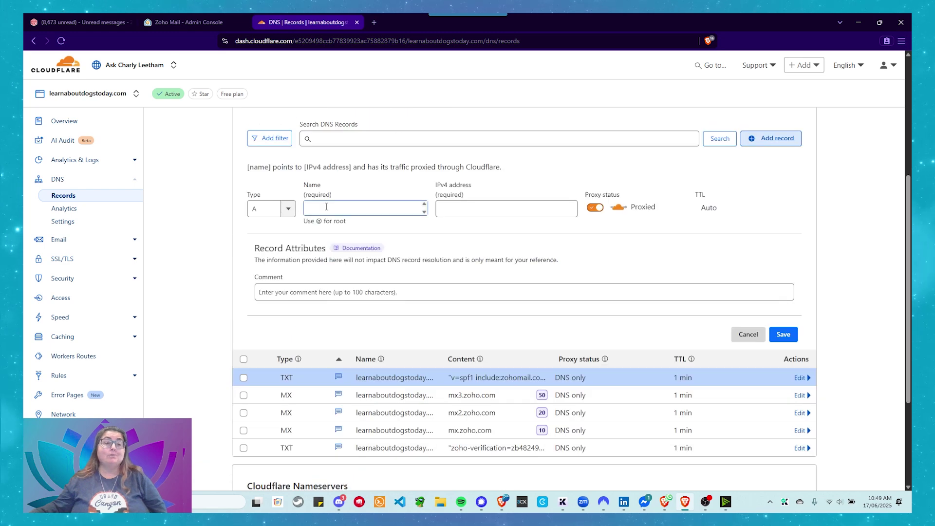
pyautogui.click(263, 209)
pyautogui.scroll(-3, 264, 271)
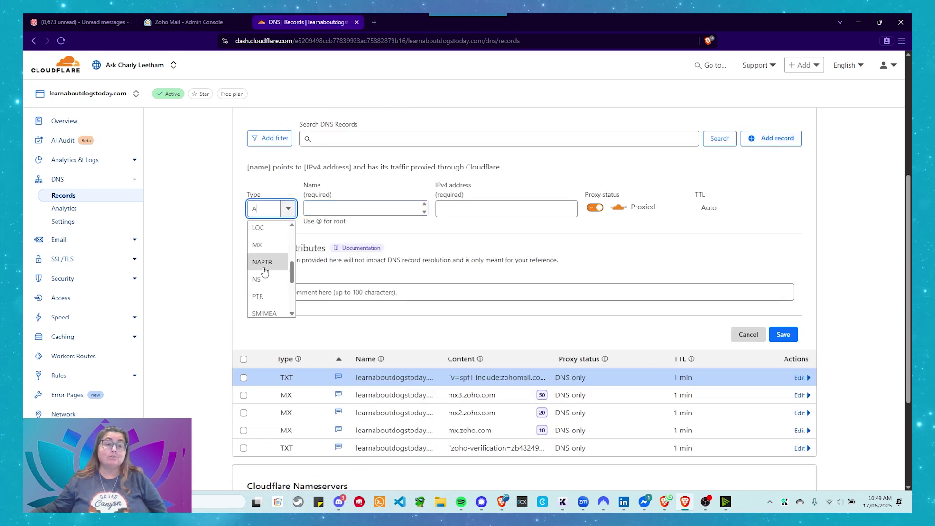
pyautogui.scroll(-3, 265, 271)
pyautogui.click(267, 305)
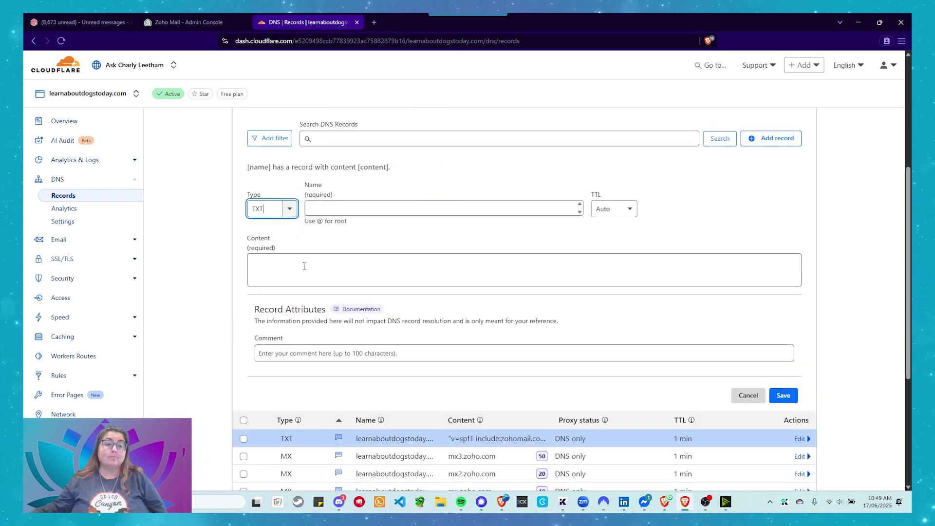
pyautogui.click(331, 208)
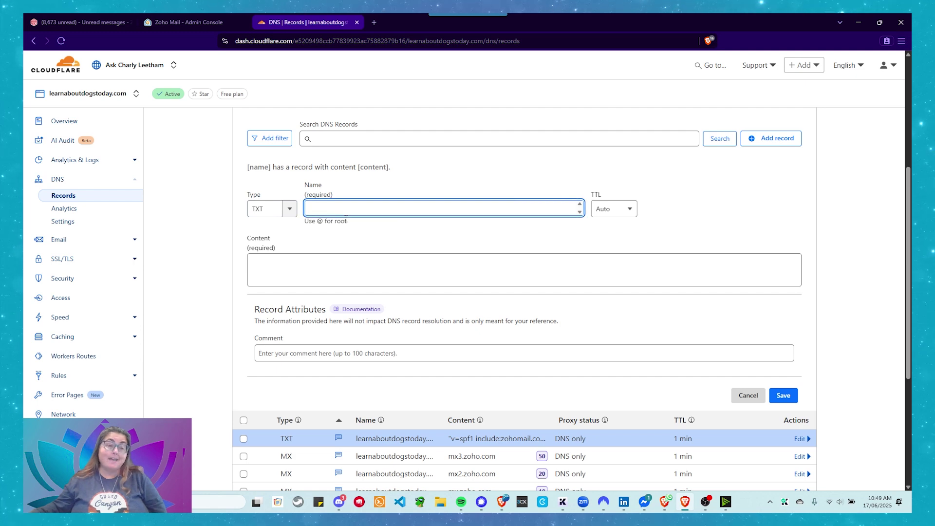
pyautogui.hotkey('ctrl', 'v')
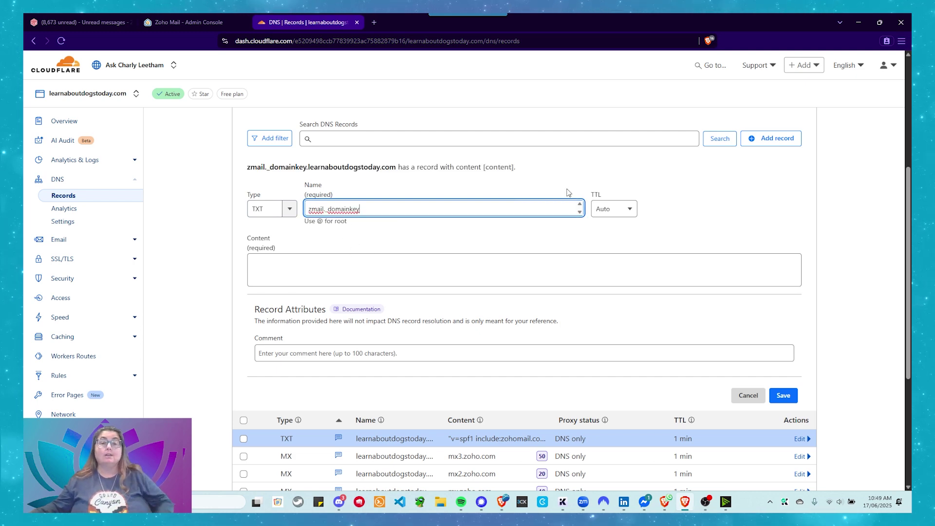
pyautogui.click(602, 209)
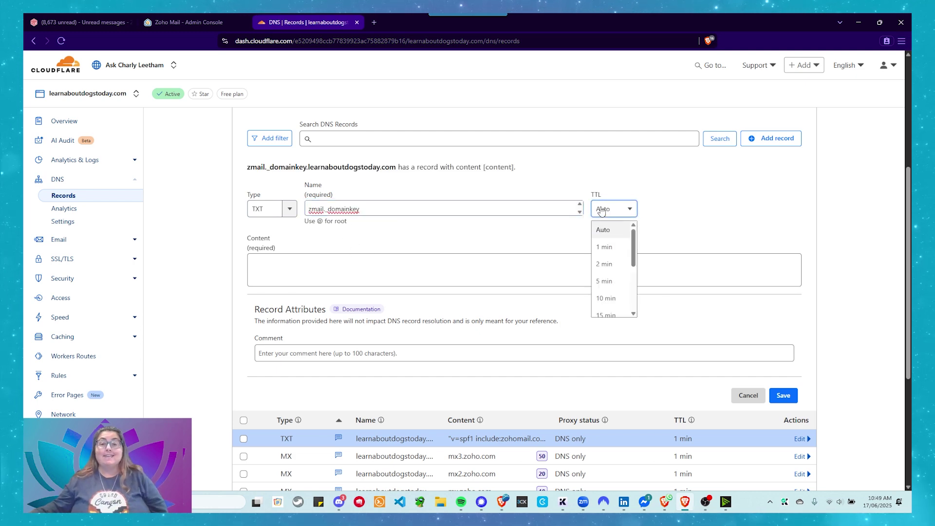
pyautogui.click(604, 247)
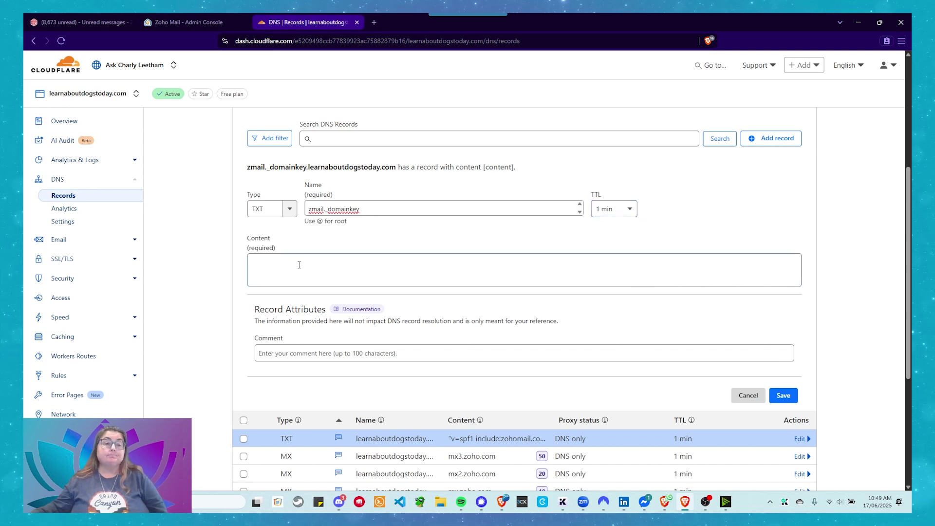
# Paste Zoho's DKIM value as content, comment 'DKIM Entry for Zoho Mail', and save.
pyautogui.click(255, 268)
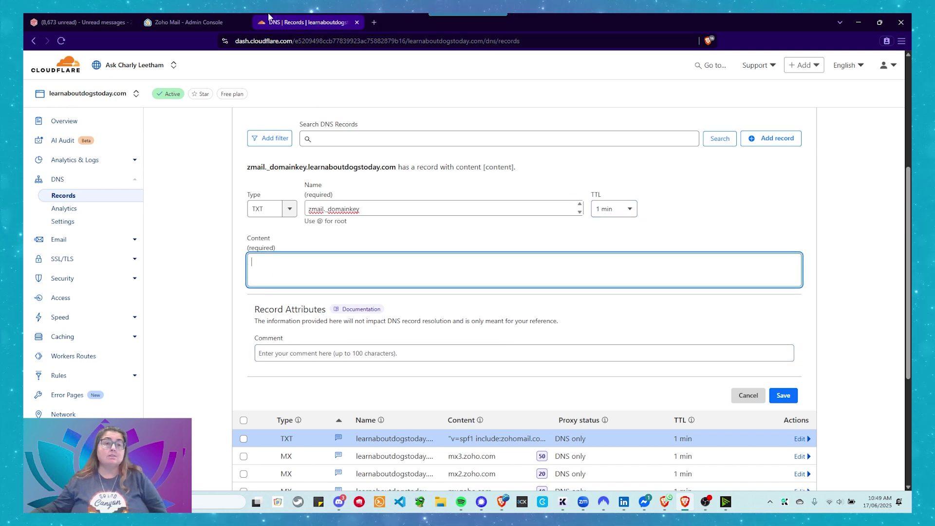
pyautogui.click(190, 20)
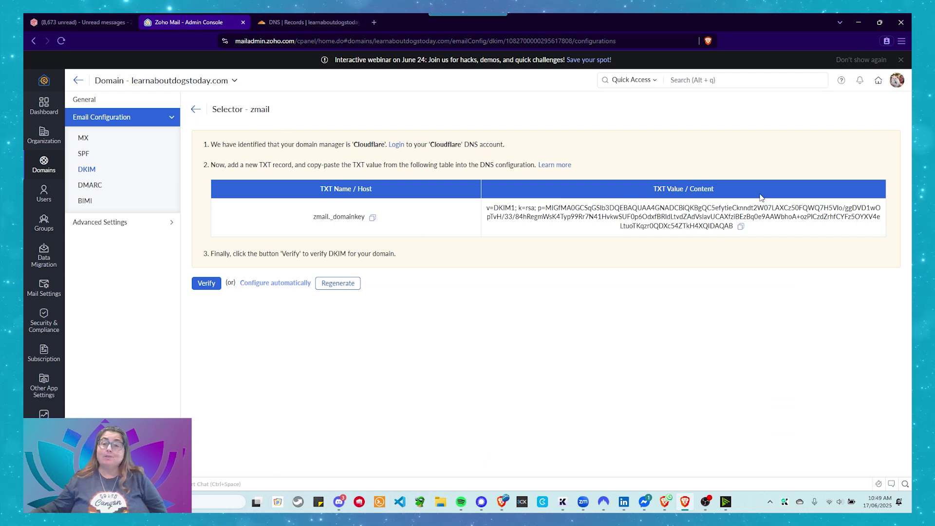
pyautogui.click(740, 227)
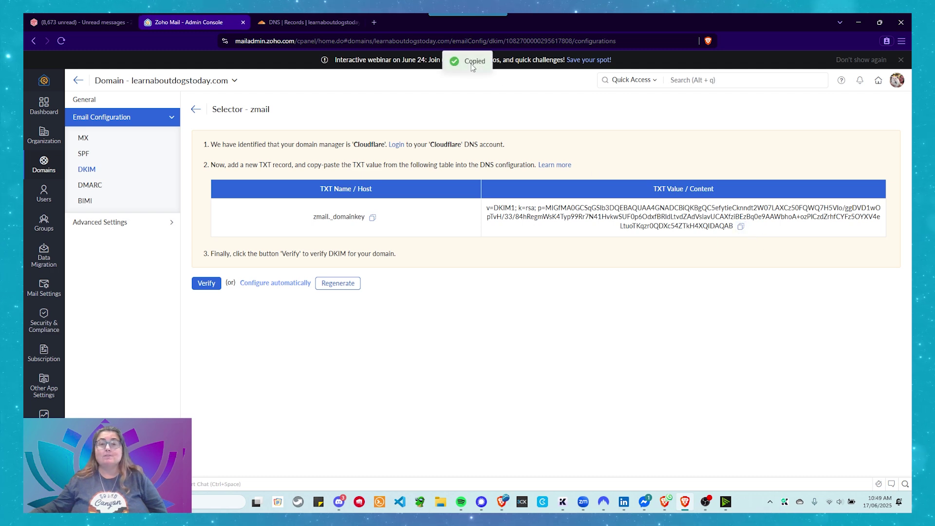
pyautogui.click(273, 22)
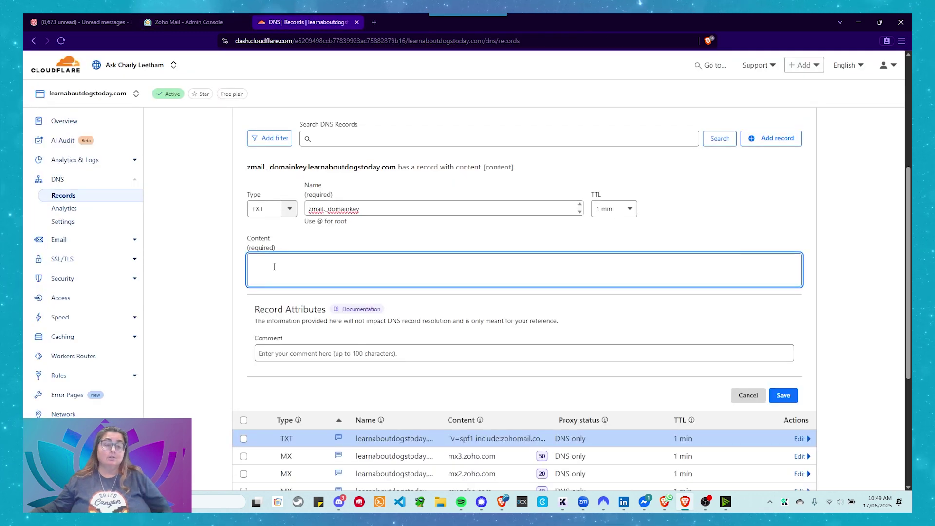
pyautogui.hotkey('ctrl', 'v')
pyautogui.scroll(-1, 344, 284)
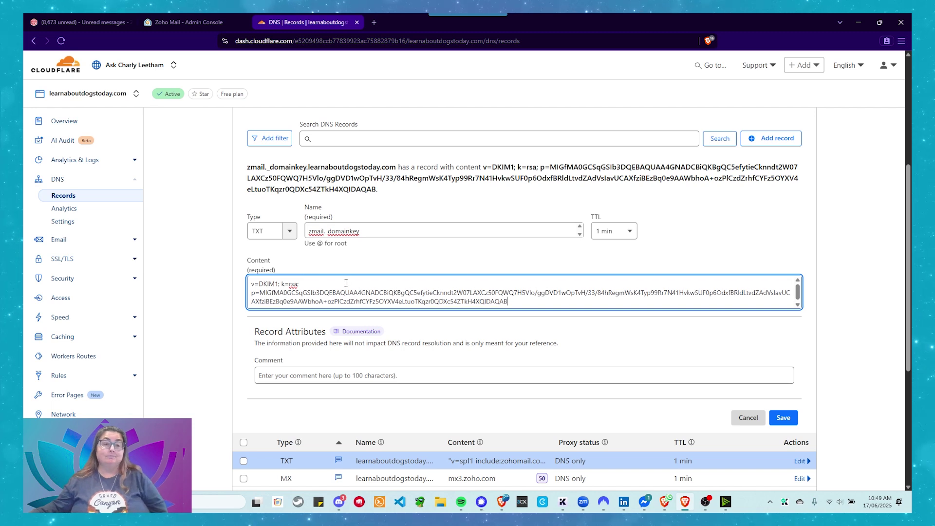
pyautogui.click(287, 376)
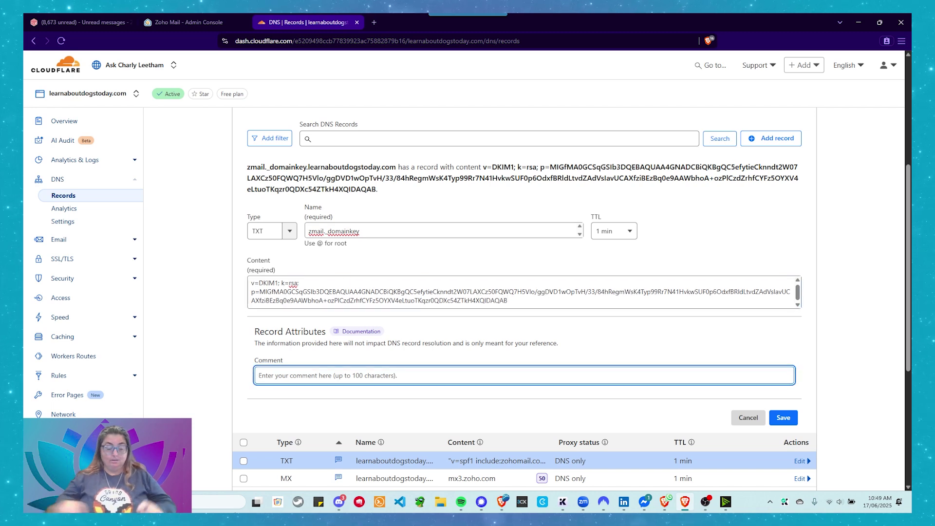
pyautogui.write('DKIM Ent')
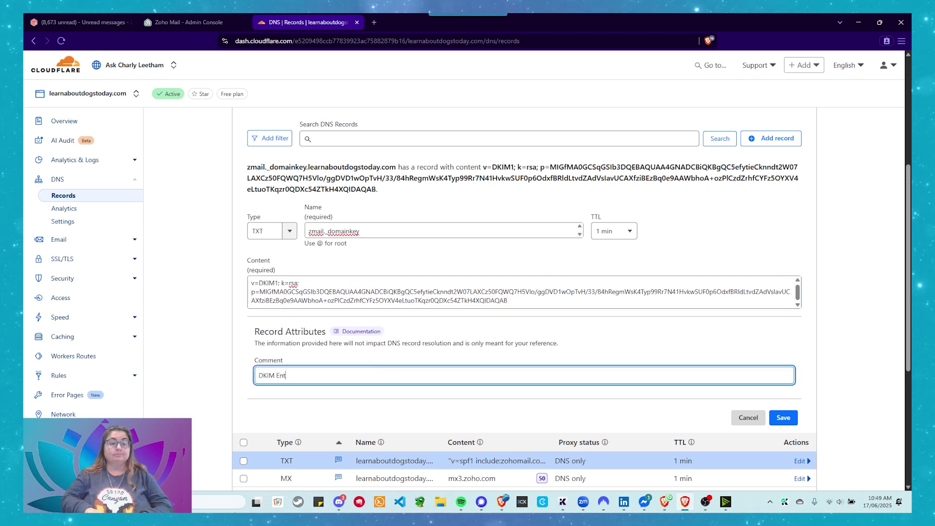
pyautogui.write('ry for ')
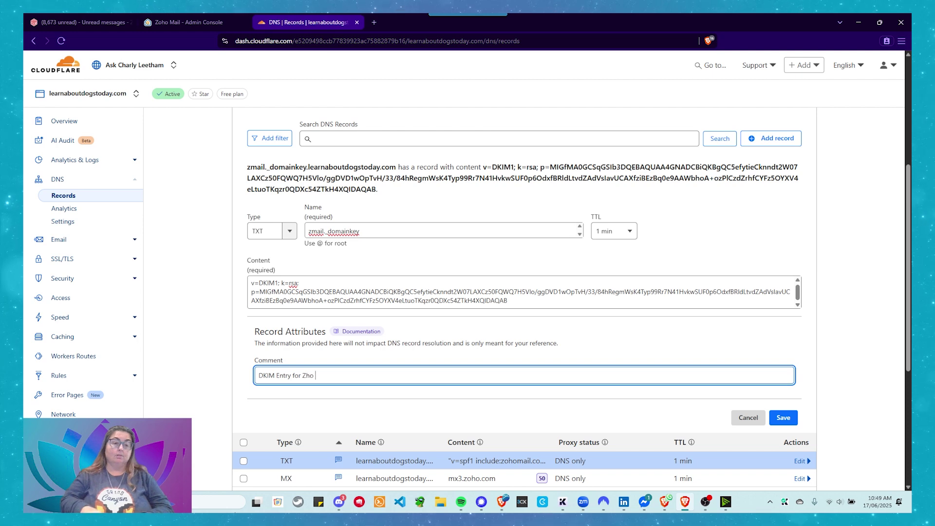
pyautogui.write('Zoho Mail')
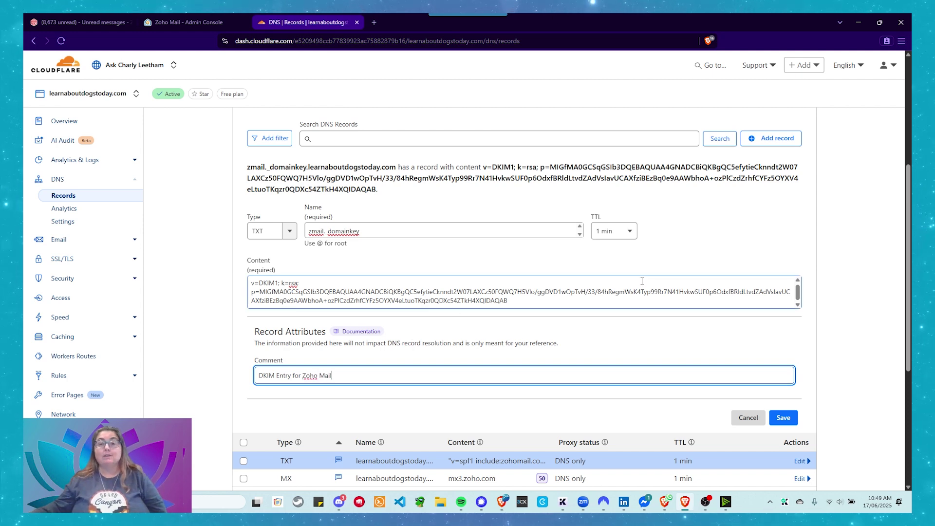
pyautogui.click(793, 424)
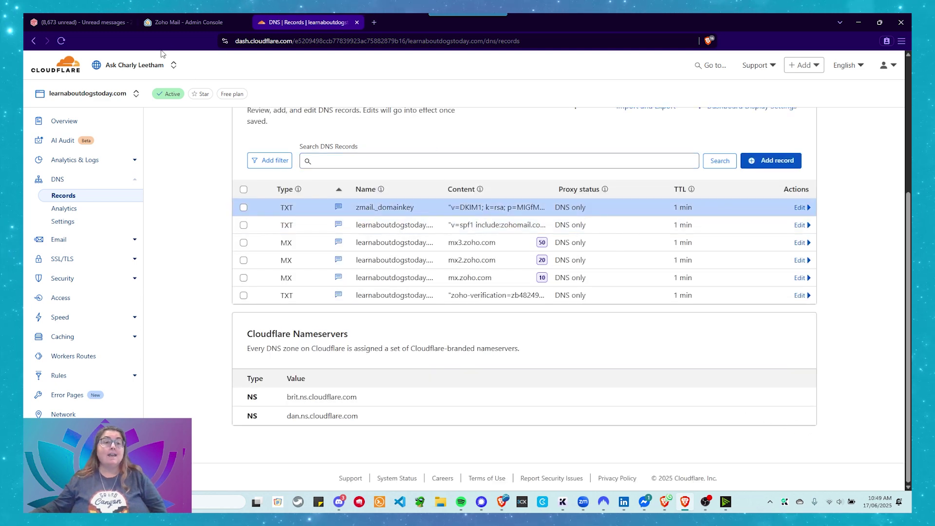
pyautogui.click(183, 21)
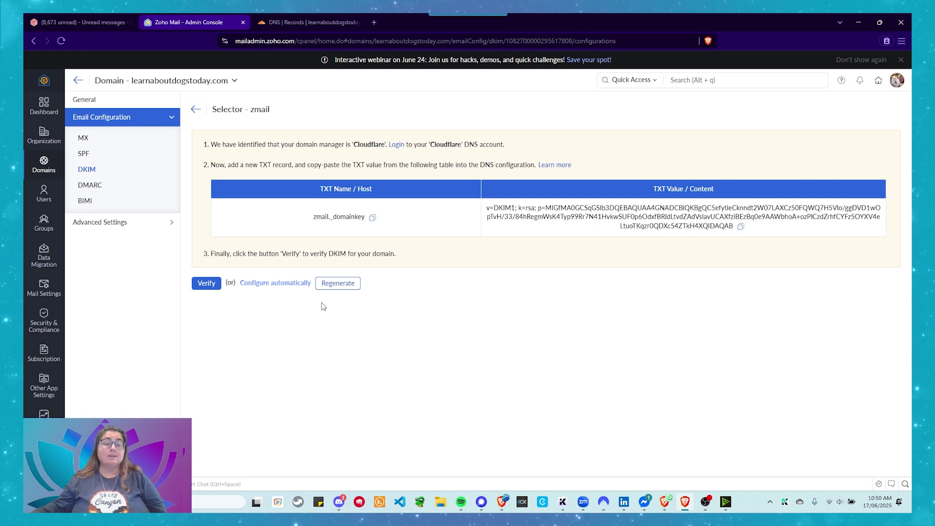
# Verify the zmail DKIM selector, then bring up the DMARC configuration form.
pyautogui.click(206, 285)
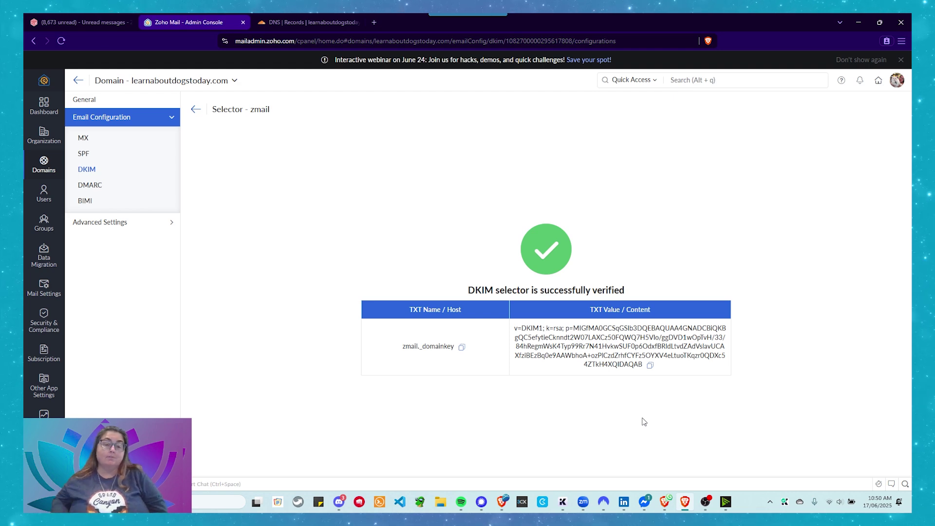
pyautogui.click(96, 191)
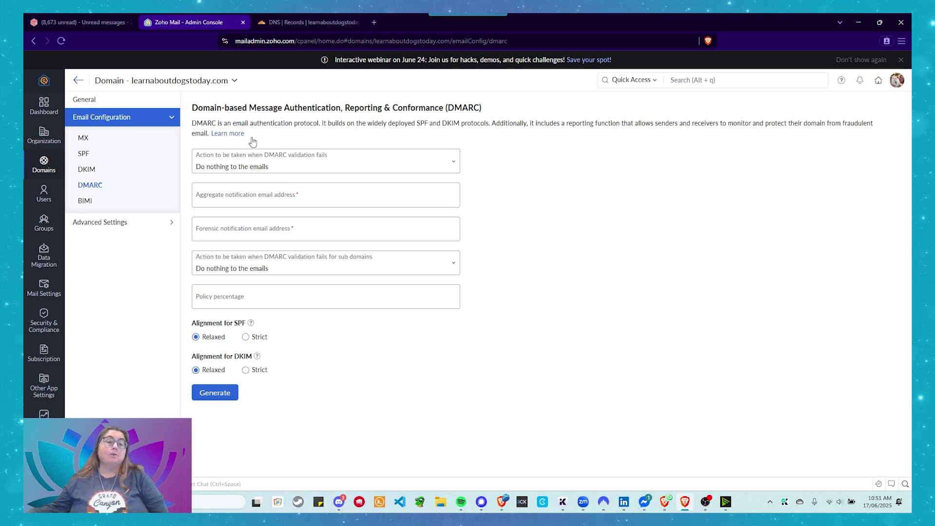
# Keep 'Do nothing to the emails' and enter the helpdesk e-mail address for aggregate and forensic reports.
pyautogui.click(310, 172)
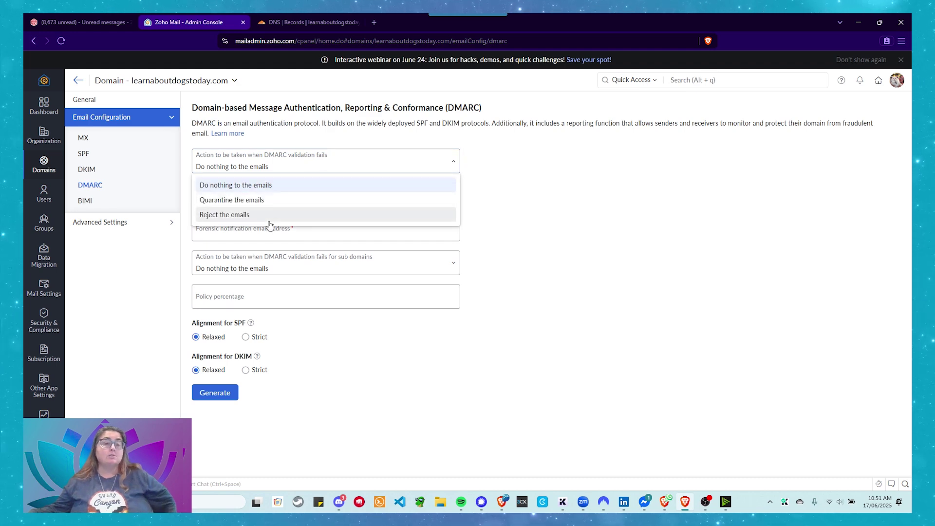
pyautogui.click(285, 185)
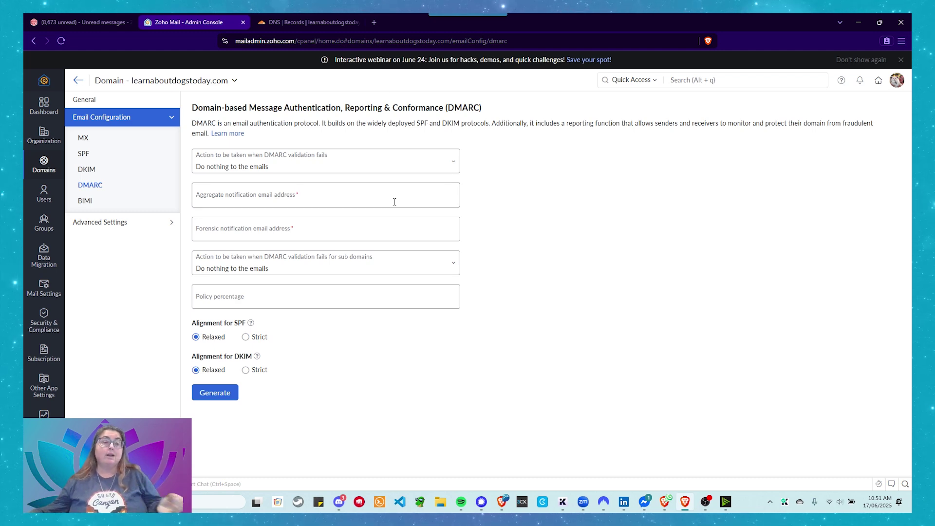
pyautogui.click(303, 199)
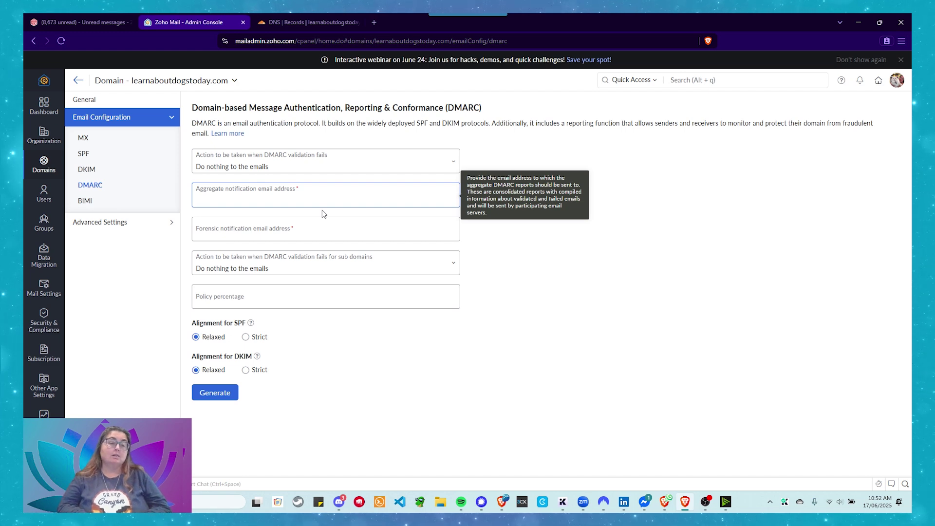
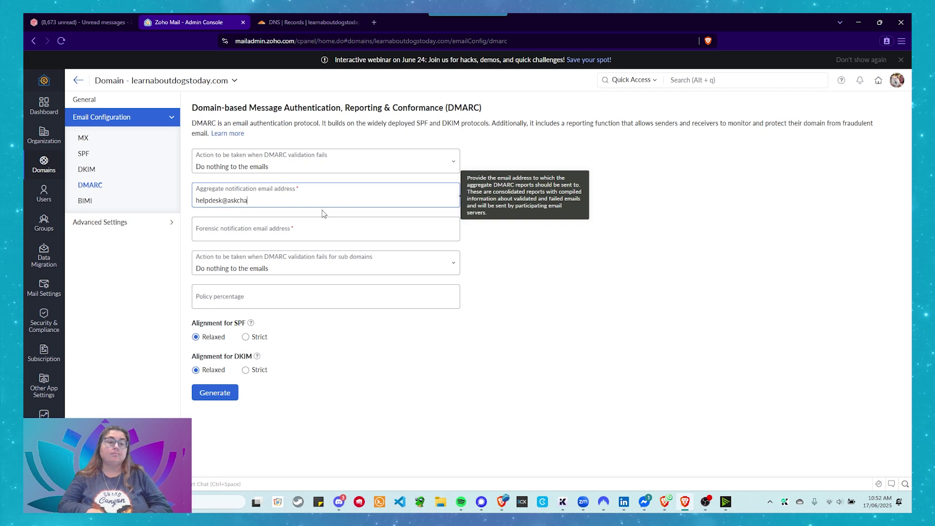
pyautogui.press('Tab')
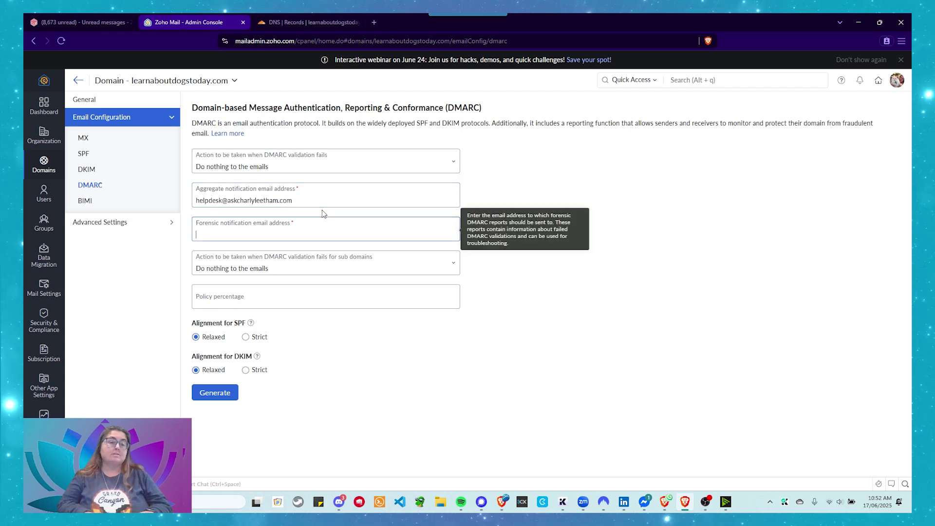
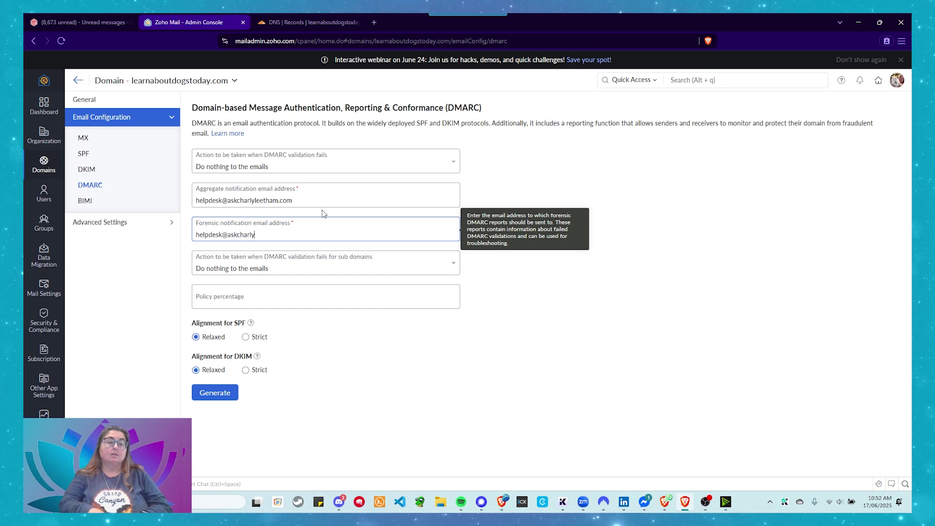
pyautogui.press('Tab')
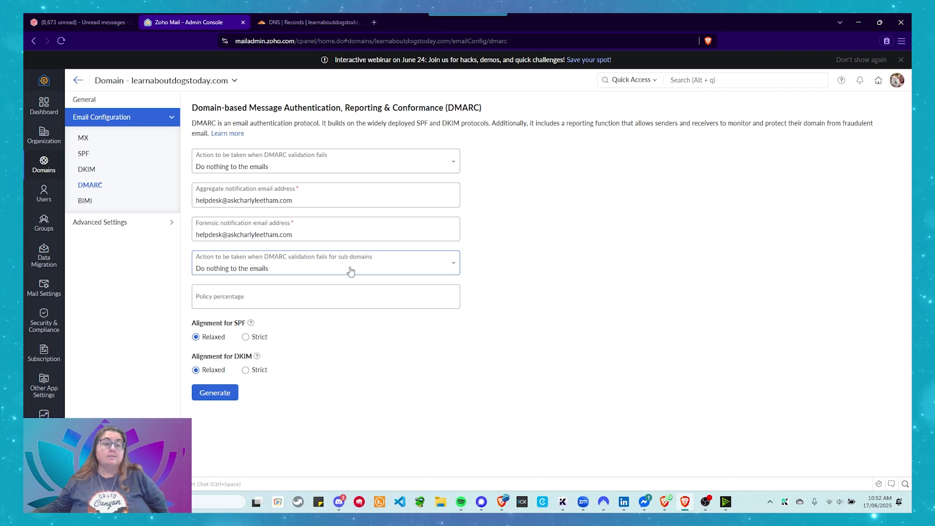
# Leave the policy percentage empty and generate the DMARC TXT record.
pyautogui.click(258, 302)
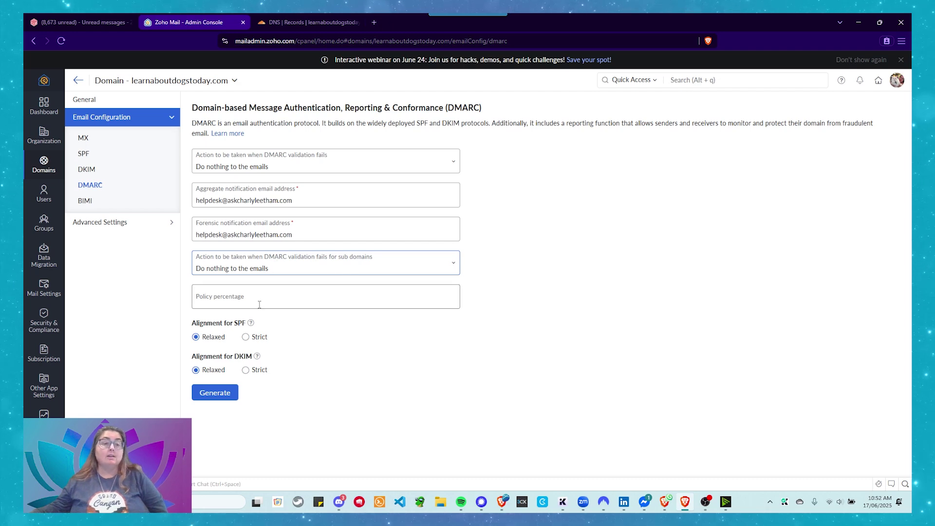
pyautogui.click(338, 335)
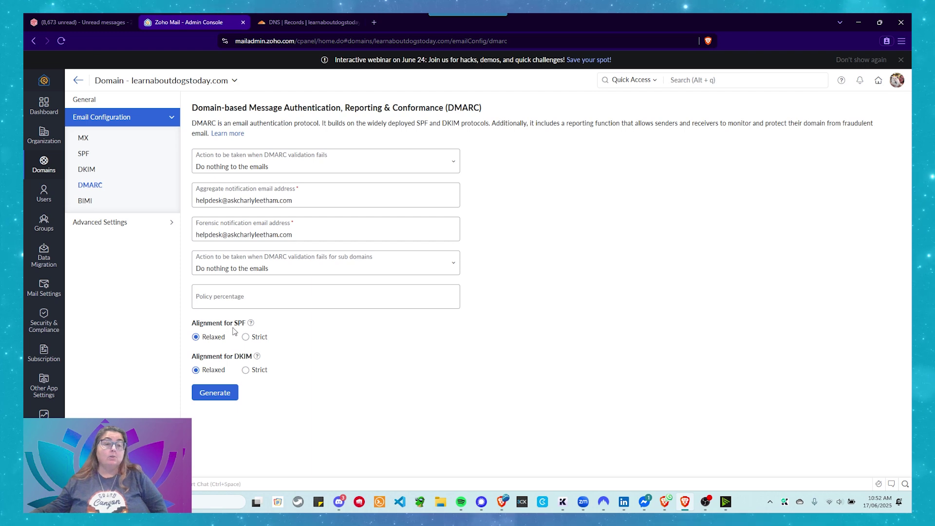
pyautogui.click(215, 393)
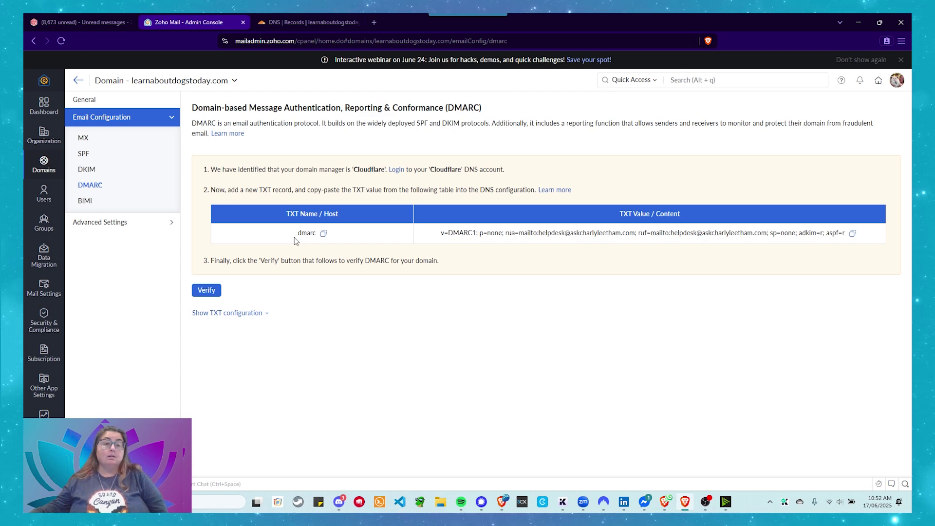
# Copy the _dmarc host name from the generated DMARC record table.
pyautogui.click(324, 234)
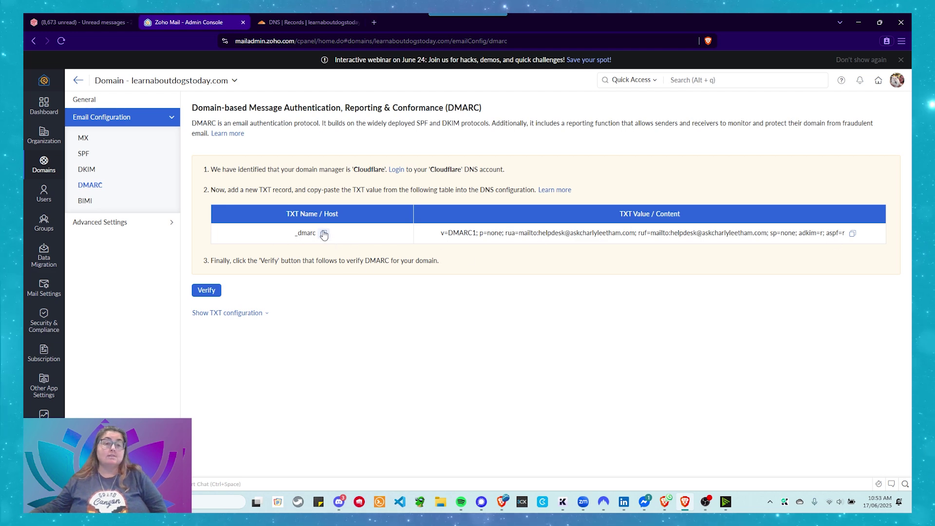
# In Cloudflare, start a TXT record named _dmarc with TTL 1 min.
pyautogui.click(283, 23)
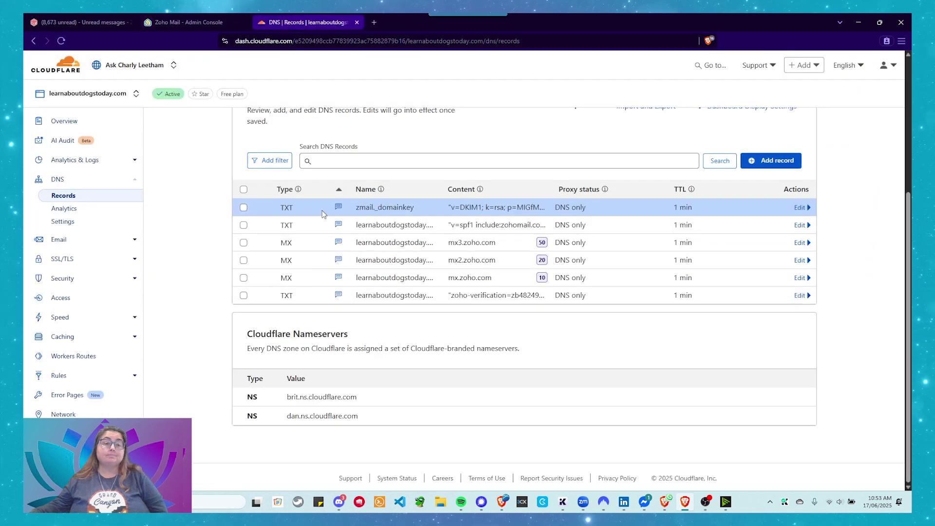
pyautogui.click(775, 161)
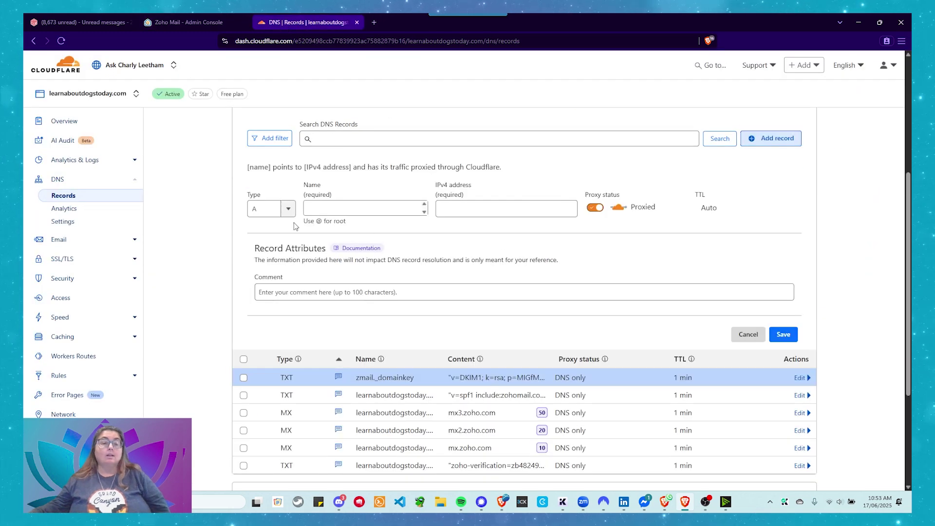
pyautogui.click(289, 208)
pyautogui.scroll(-5, 268, 277)
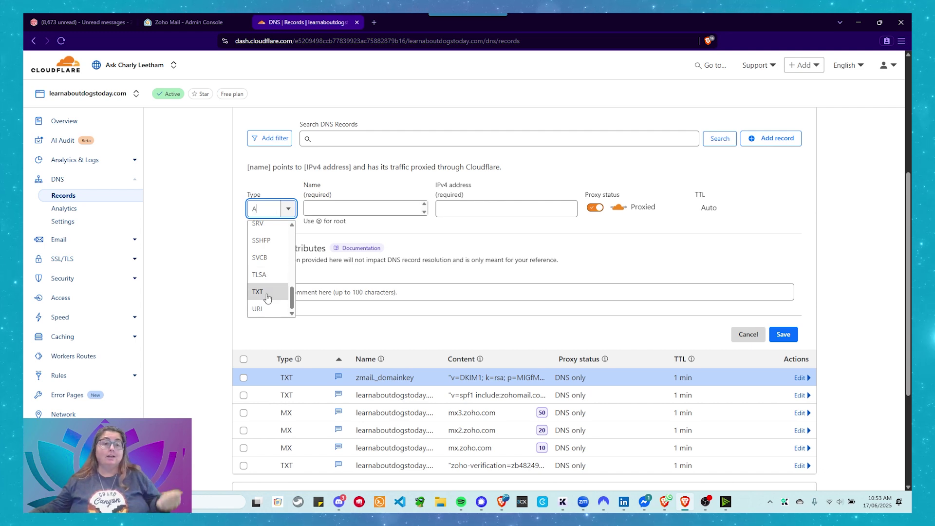
pyautogui.click(268, 296)
pyautogui.click(338, 213)
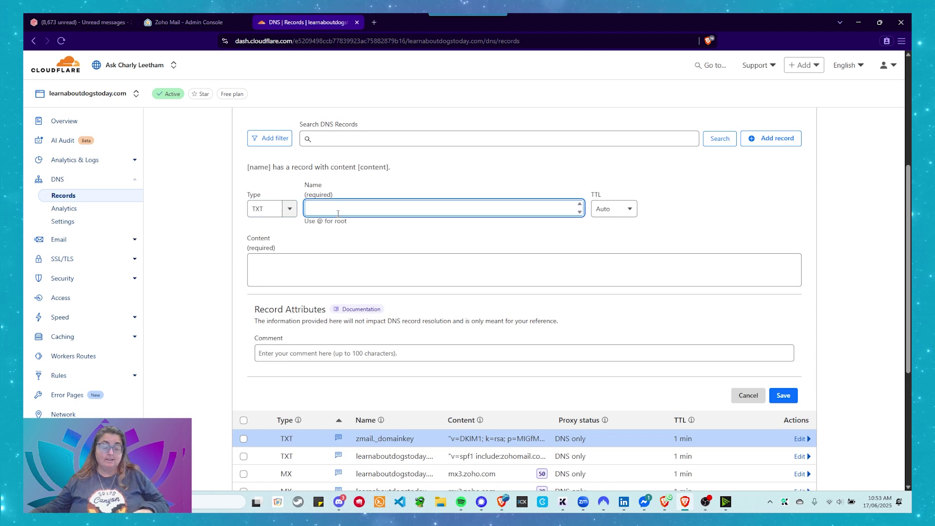
pyautogui.write('_dmarc')
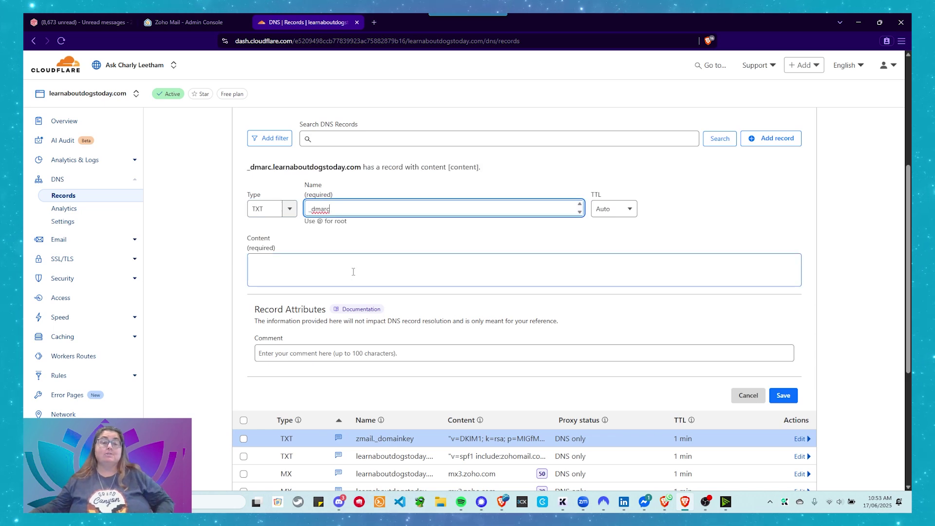
pyautogui.click(616, 209)
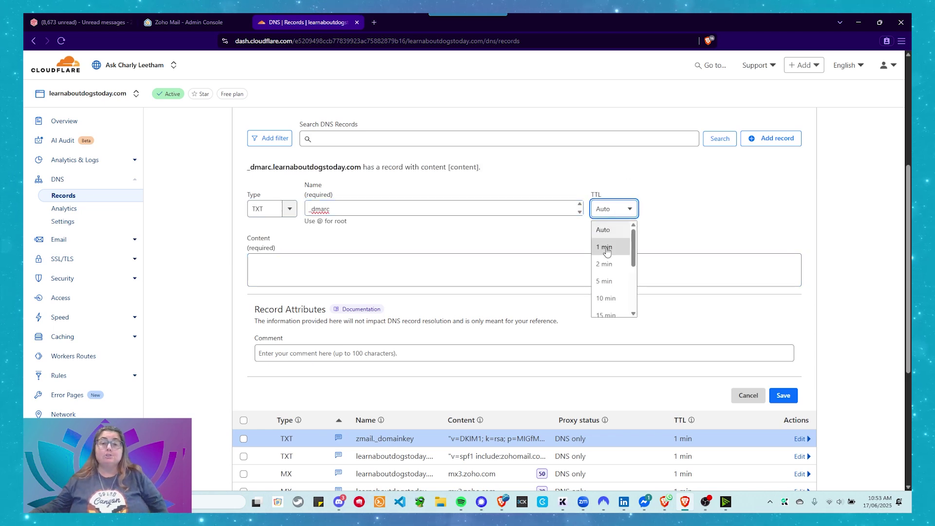
pyautogui.click(607, 247)
# Paste Zoho's DMARC value as content, comment 'DMARC set by Zoho', and save.
pyautogui.click(295, 280)
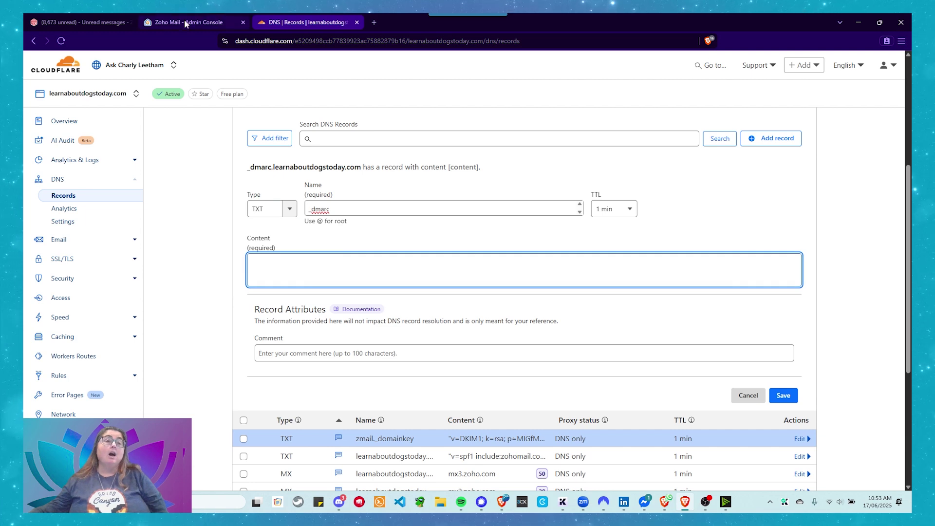
pyautogui.click(184, 20)
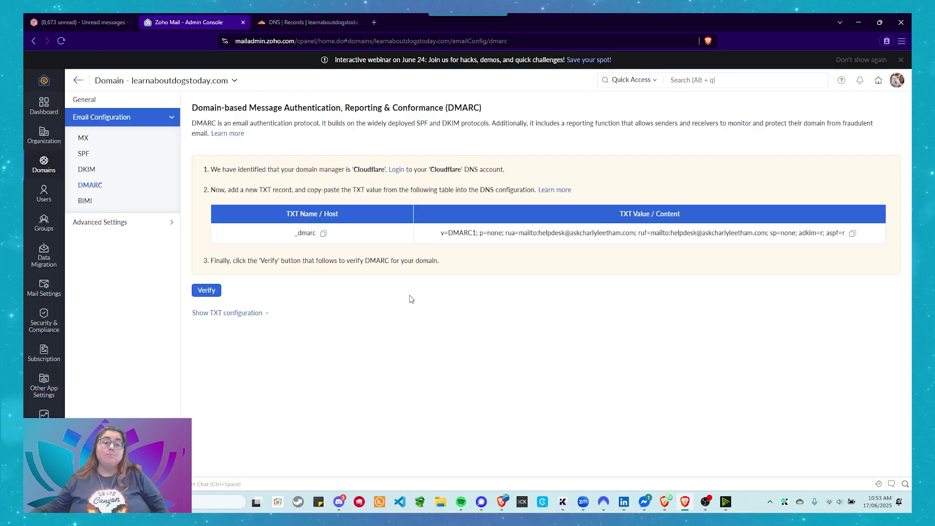
pyautogui.click(852, 234)
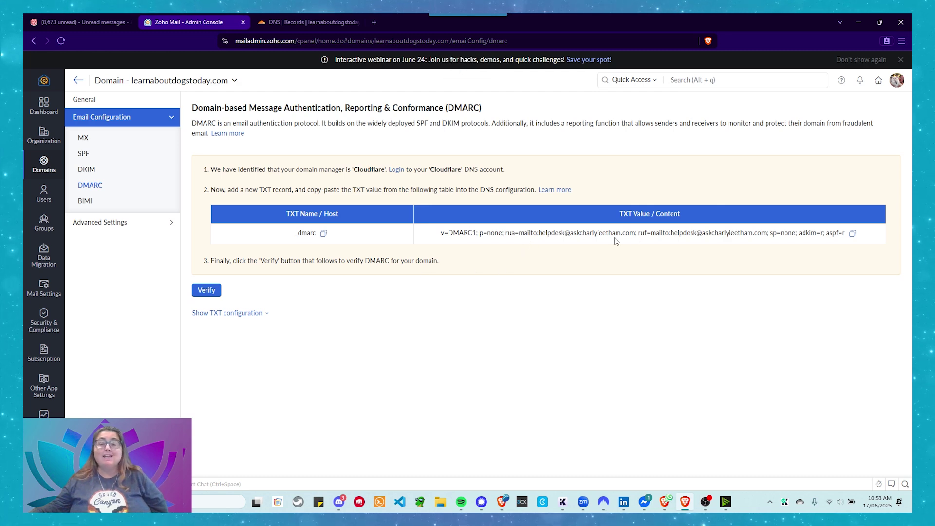
pyautogui.click(299, 23)
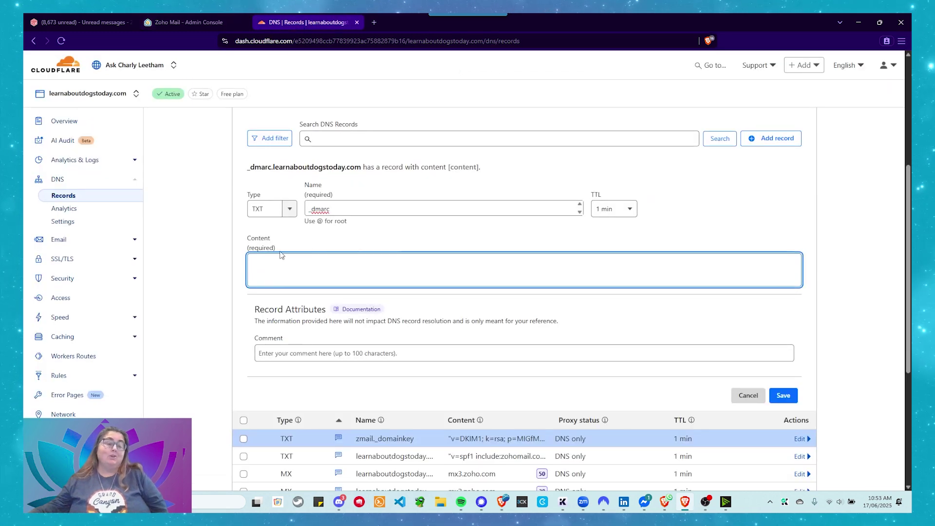
pyautogui.hotkey('ctrl', 'v')
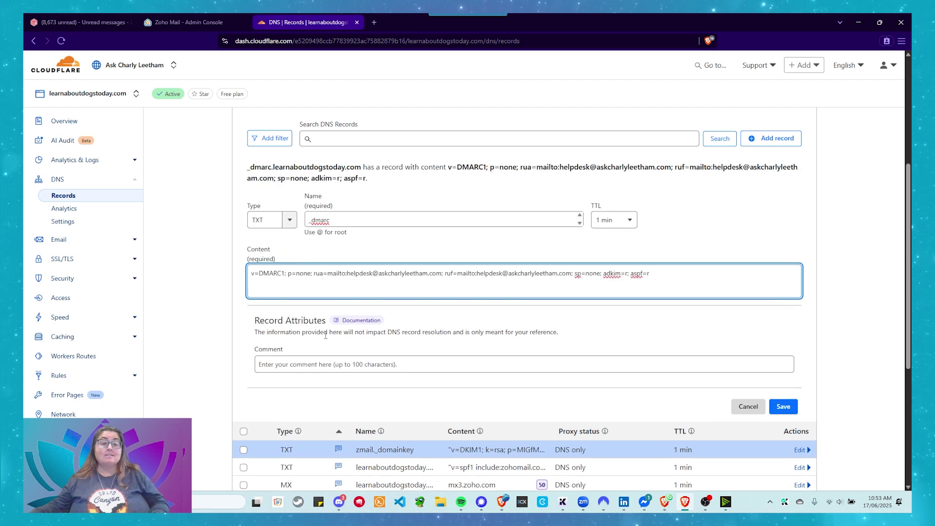
pyautogui.click(276, 364)
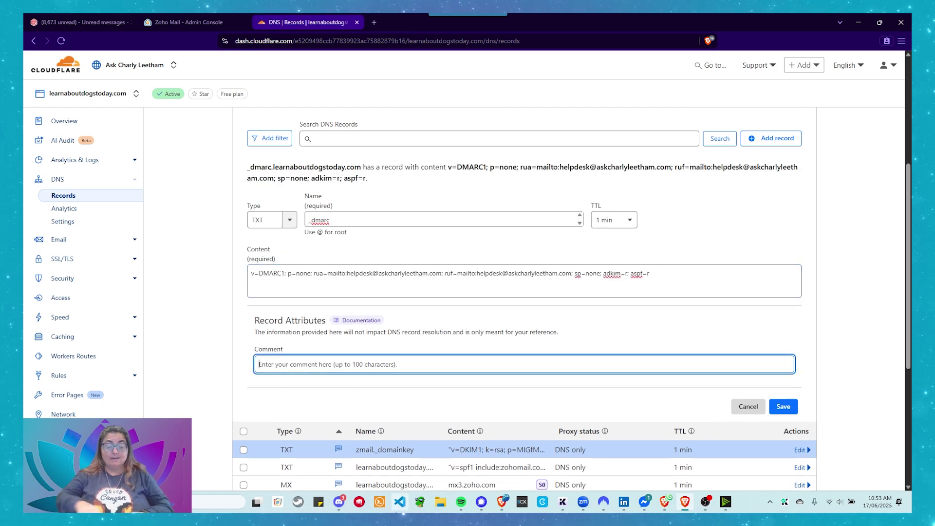
pyautogui.write('DMA')
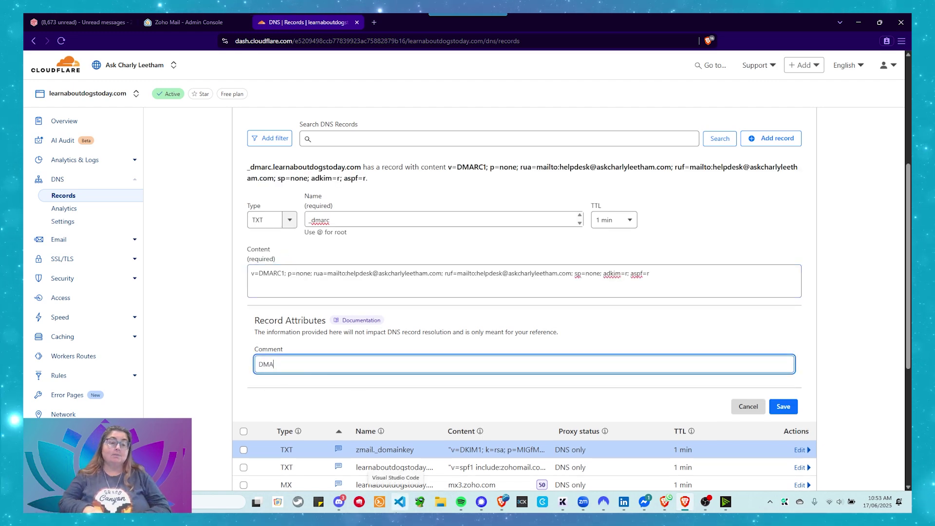
pyautogui.write('RC set')
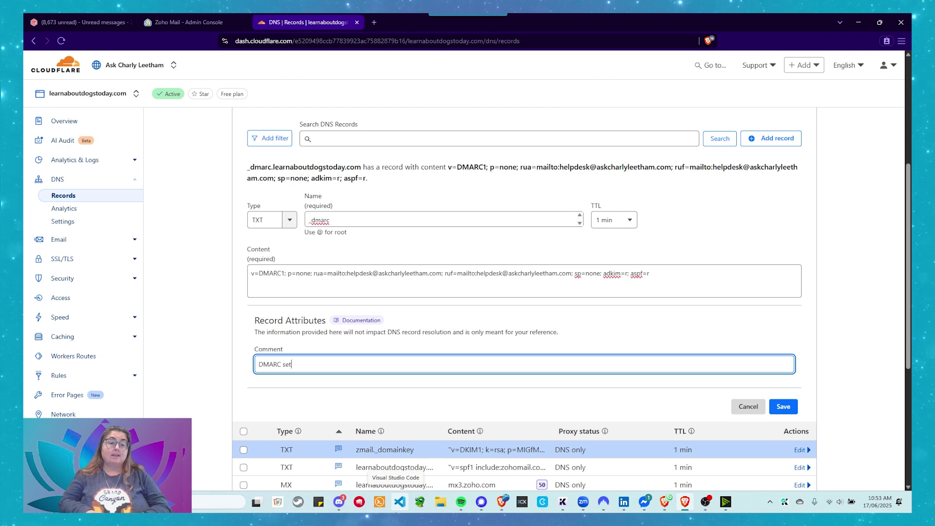
pyautogui.write(' by Zoho.')
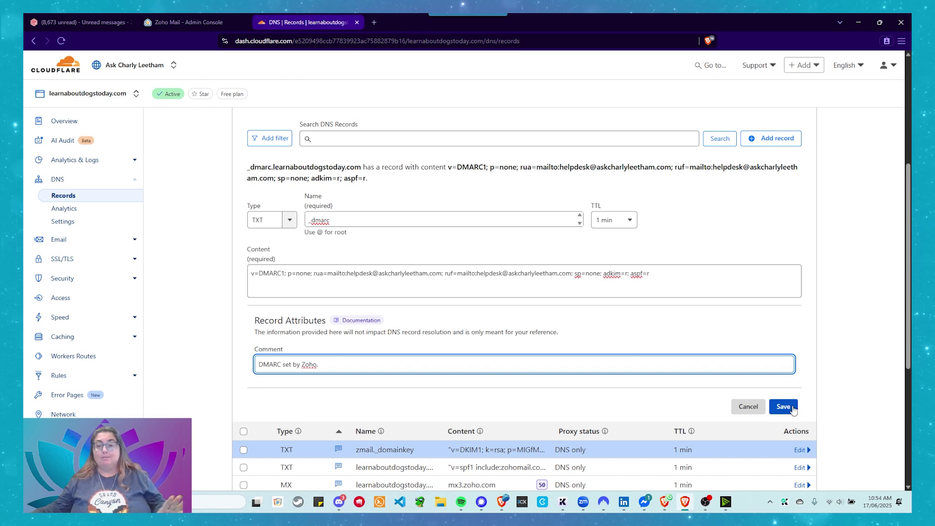
pyautogui.click(784, 405)
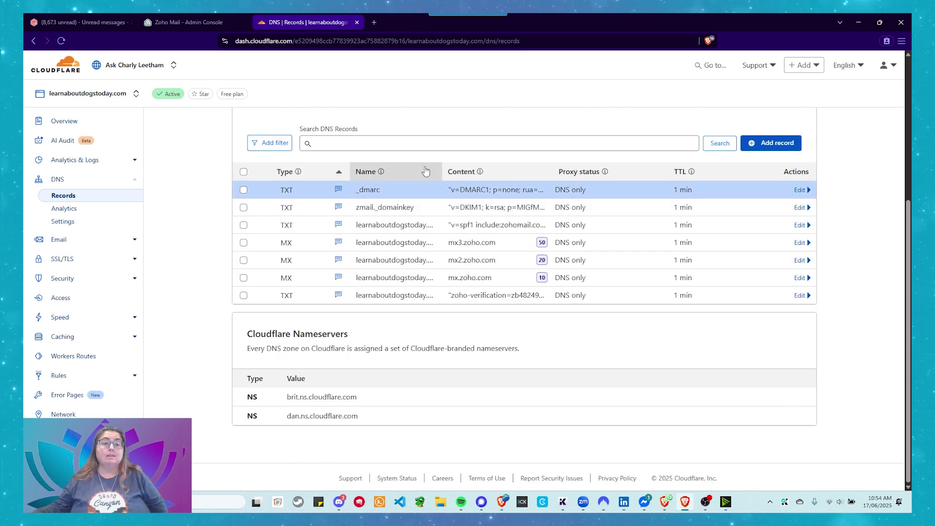
# Verify the DMARC record and confirm MX, SPF and DKIM statuses are all pointed correctly.
pyautogui.click(162, 22)
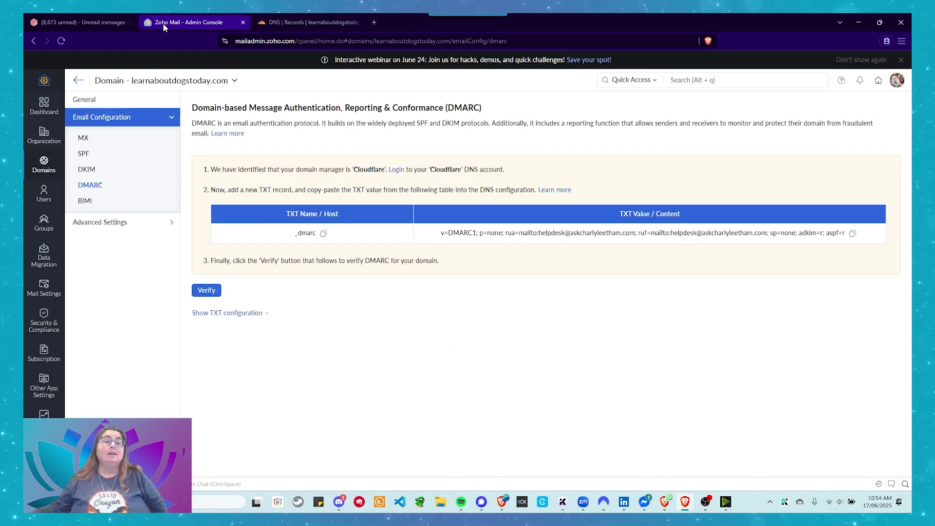
pyautogui.click(204, 290)
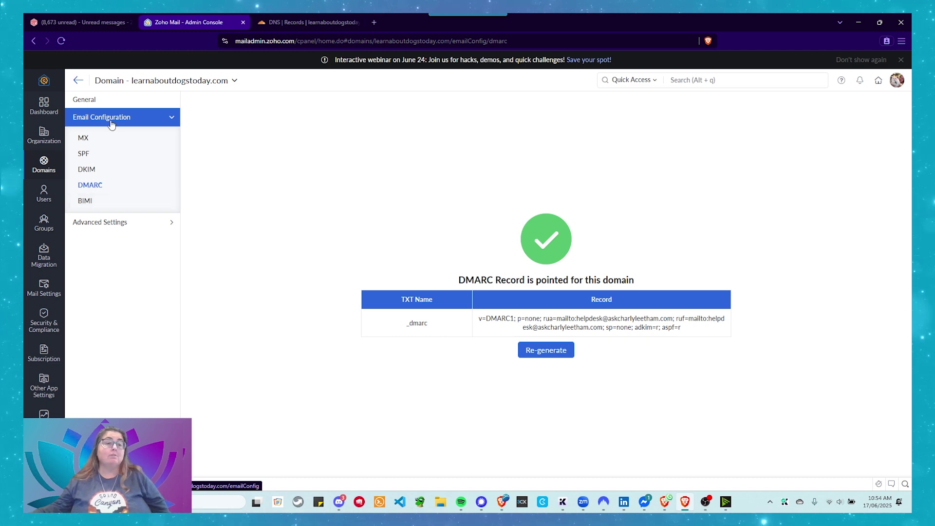
pyautogui.click(104, 146)
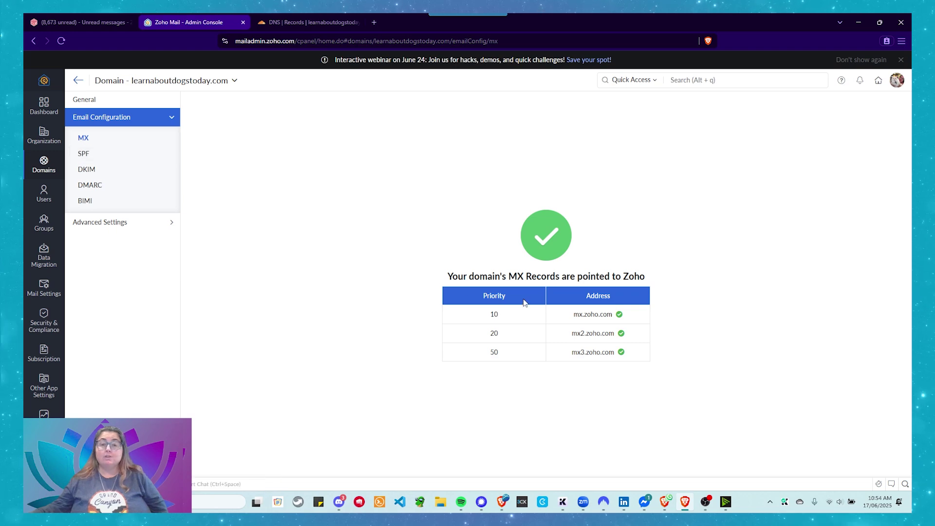
pyautogui.click(110, 154)
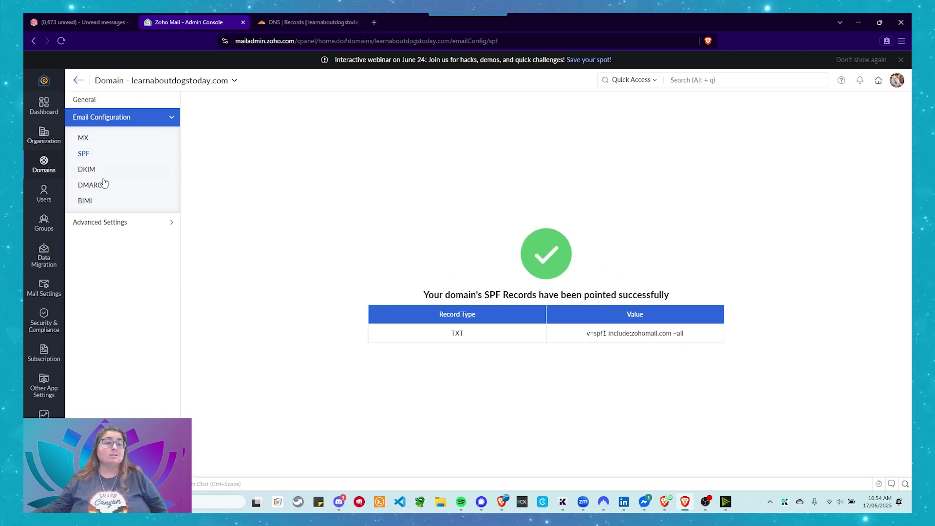
pyautogui.click(95, 174)
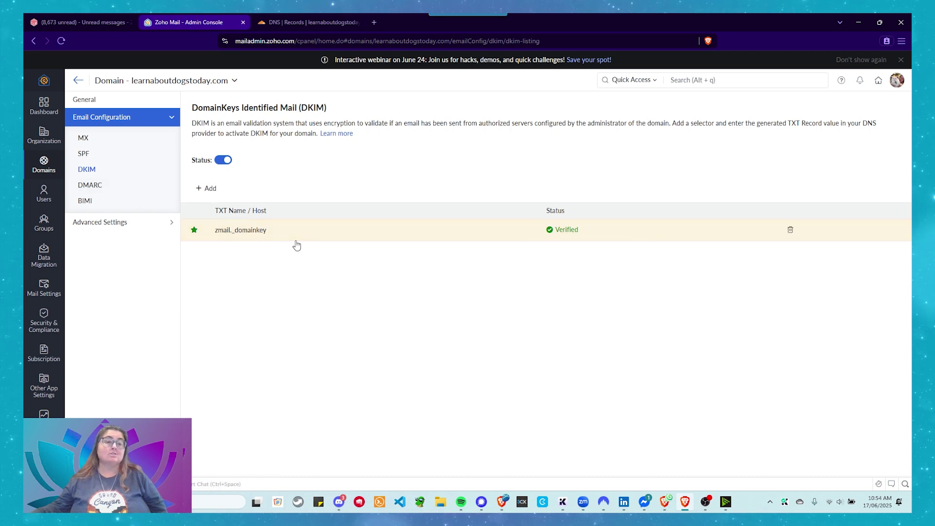
pyautogui.click(110, 188)
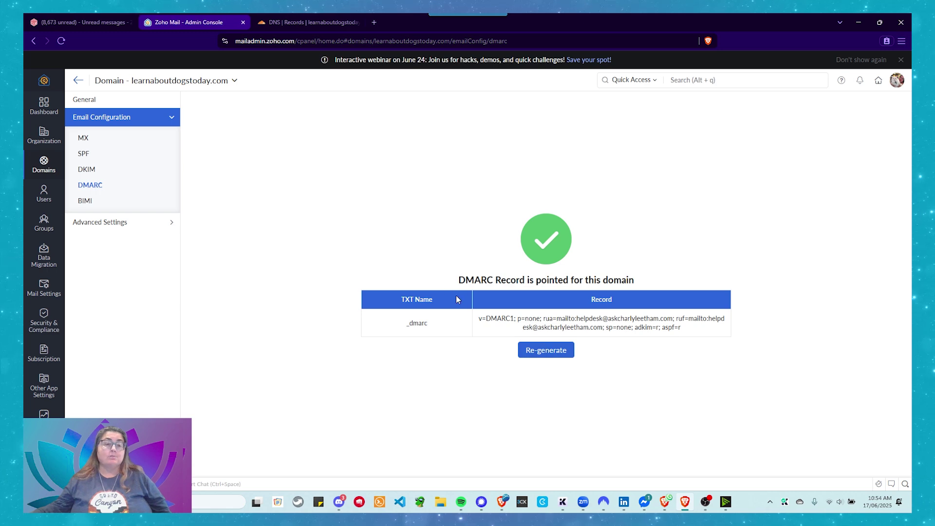
pyautogui.click(149, 230)
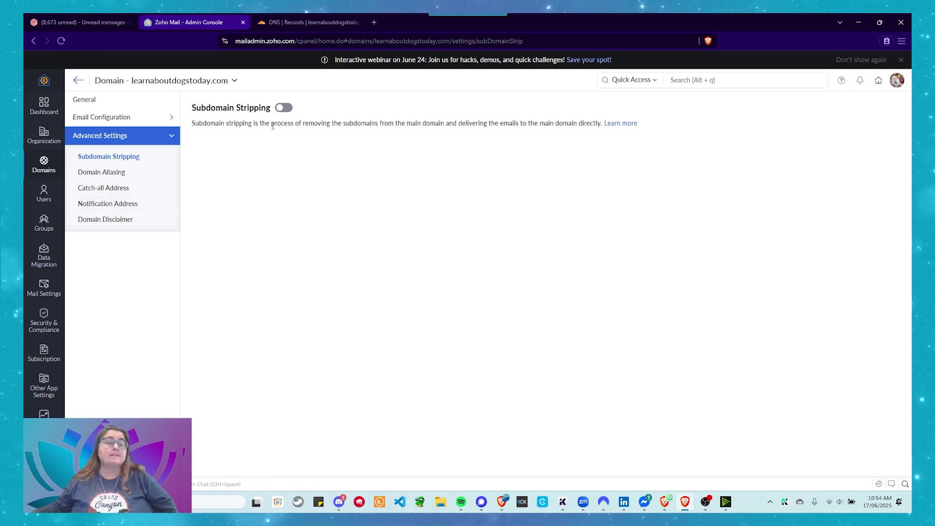
# Review Domain Aliasing, Catch-all and Notification Address settings, then open the Learn more help article.
pyautogui.click(116, 173)
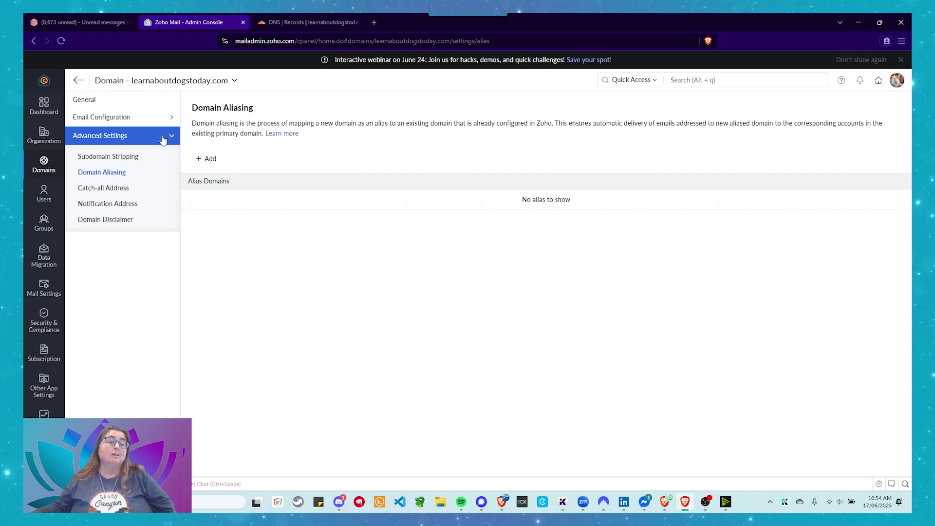
pyautogui.moveTo(154, 126)
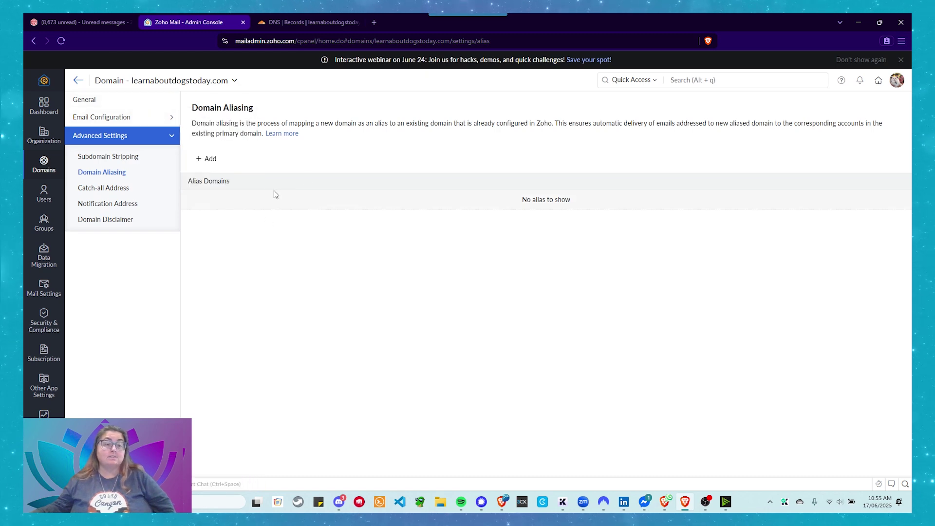
pyautogui.click(140, 195)
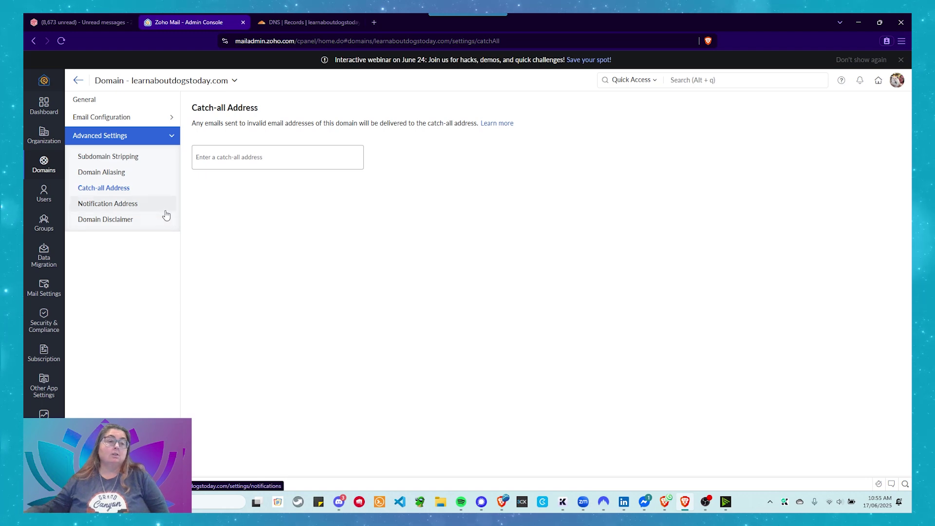
pyautogui.click(144, 210)
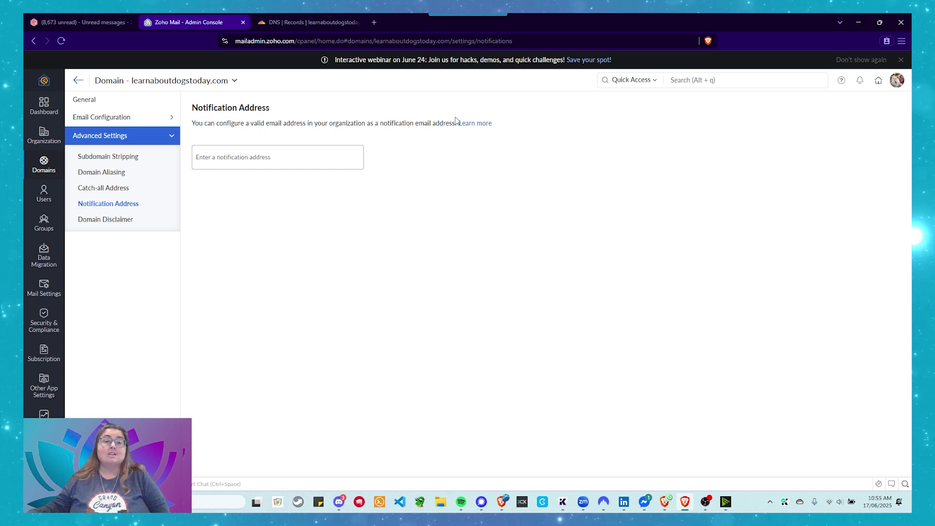
pyautogui.click(474, 125)
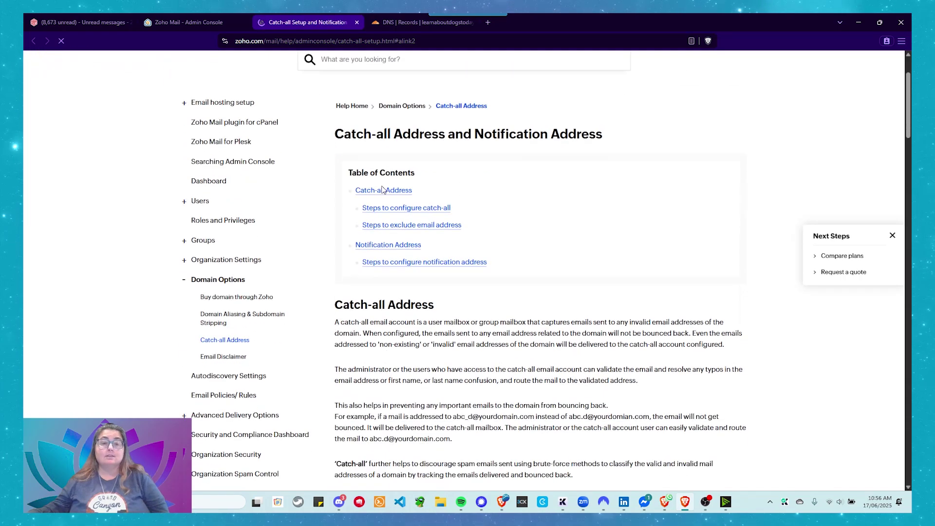
# Read the catch-all and notification address help article, then return to the notification address field.
pyautogui.scroll(-10, 387, 201)
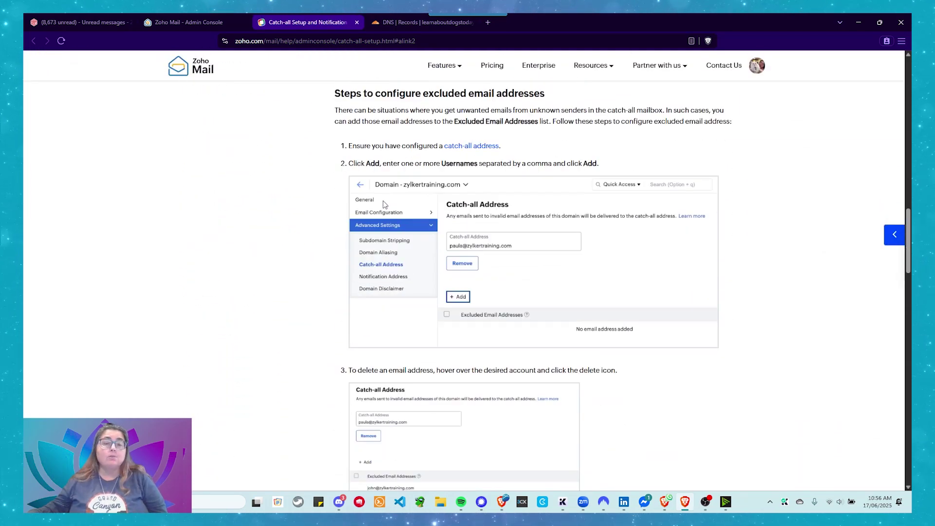
pyautogui.scroll(-10, 385, 205)
pyautogui.scroll(-2, 385, 204)
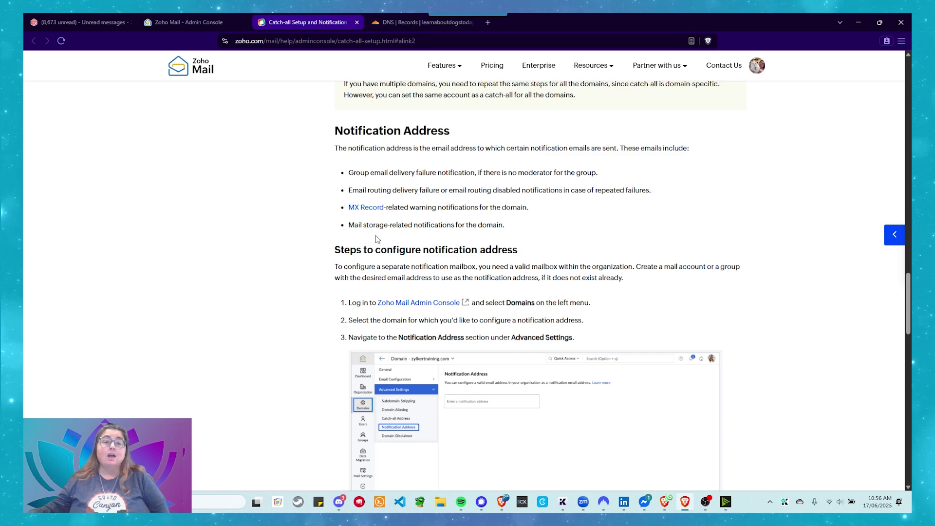
pyautogui.scroll(4, 308, 172)
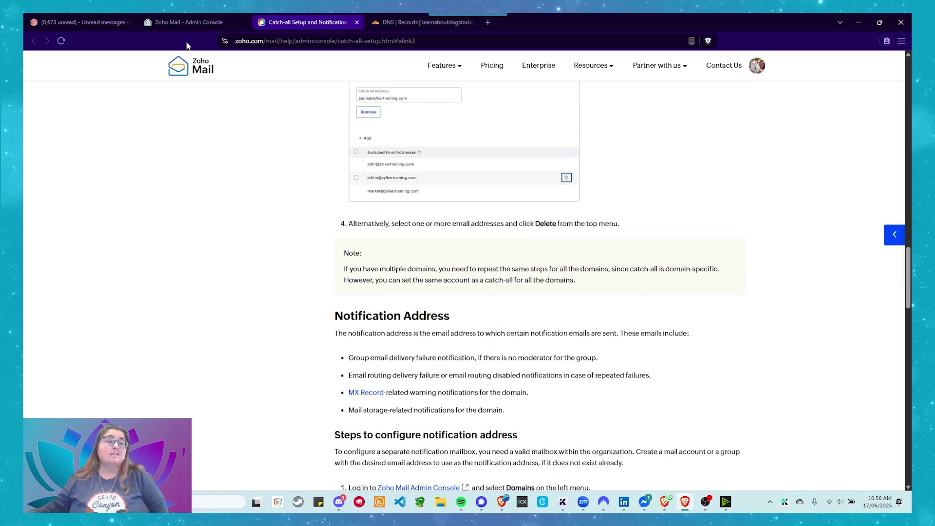
pyautogui.click(184, 22)
pyautogui.click(223, 160)
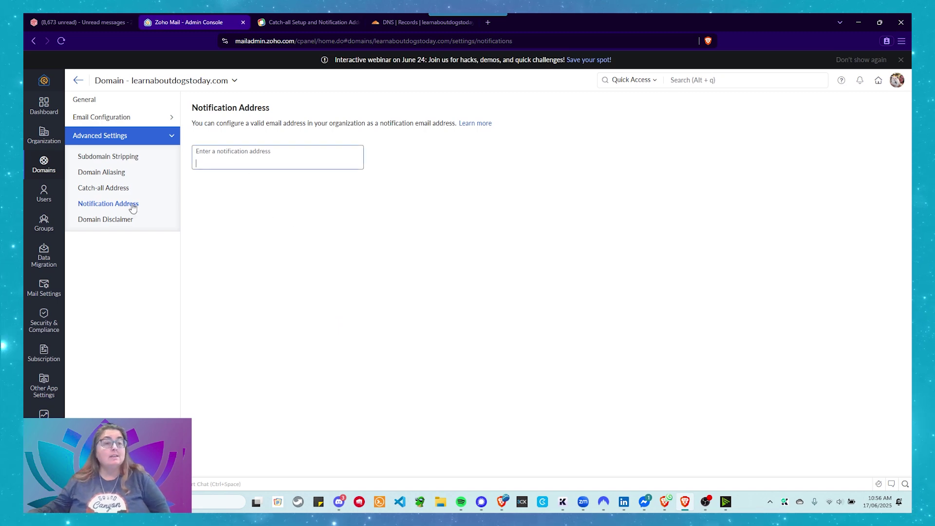
# Look over the Domain Disclaimer settings, then navigate back to the seven-domain Domains list.
pyautogui.click(122, 226)
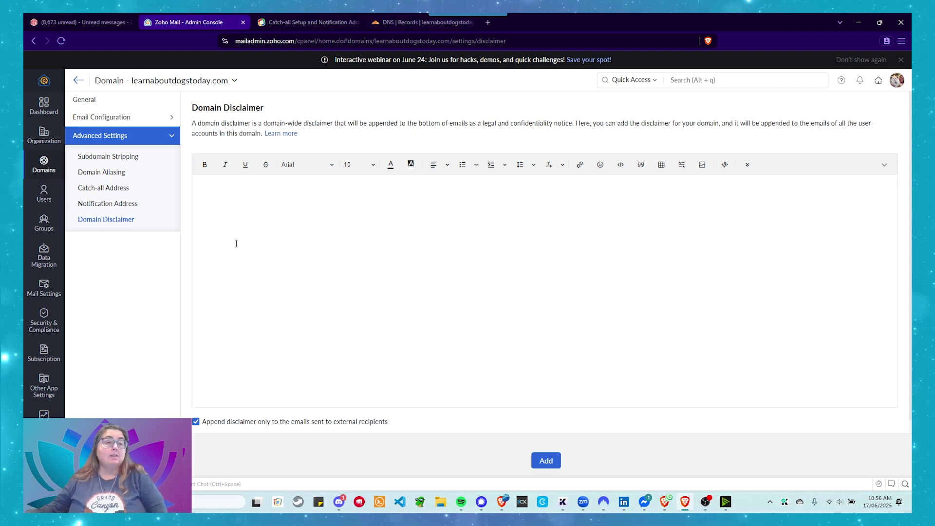
pyautogui.click(162, 145)
pyautogui.click(124, 117)
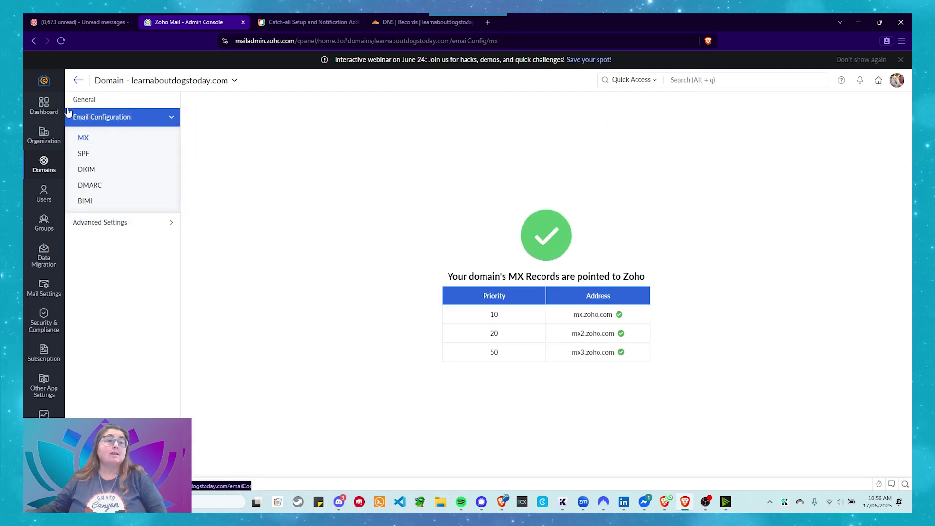
pyautogui.click(44, 165)
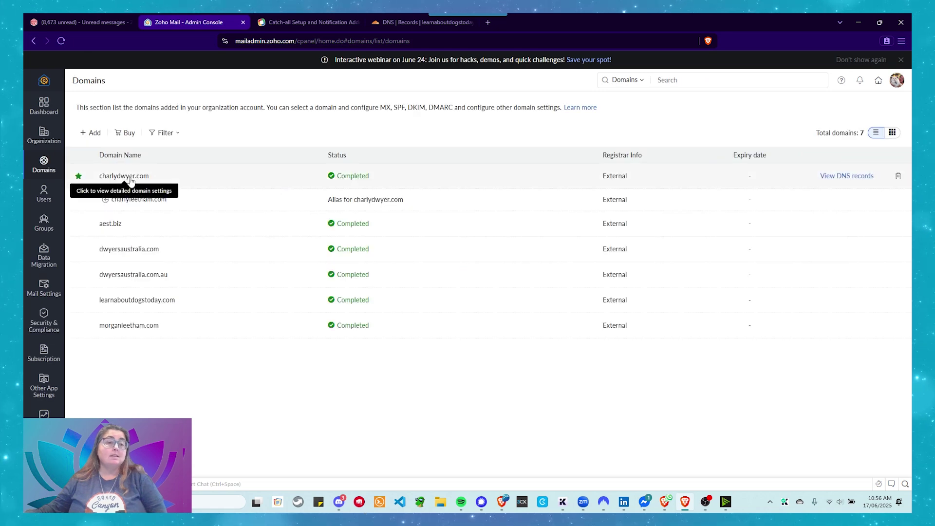